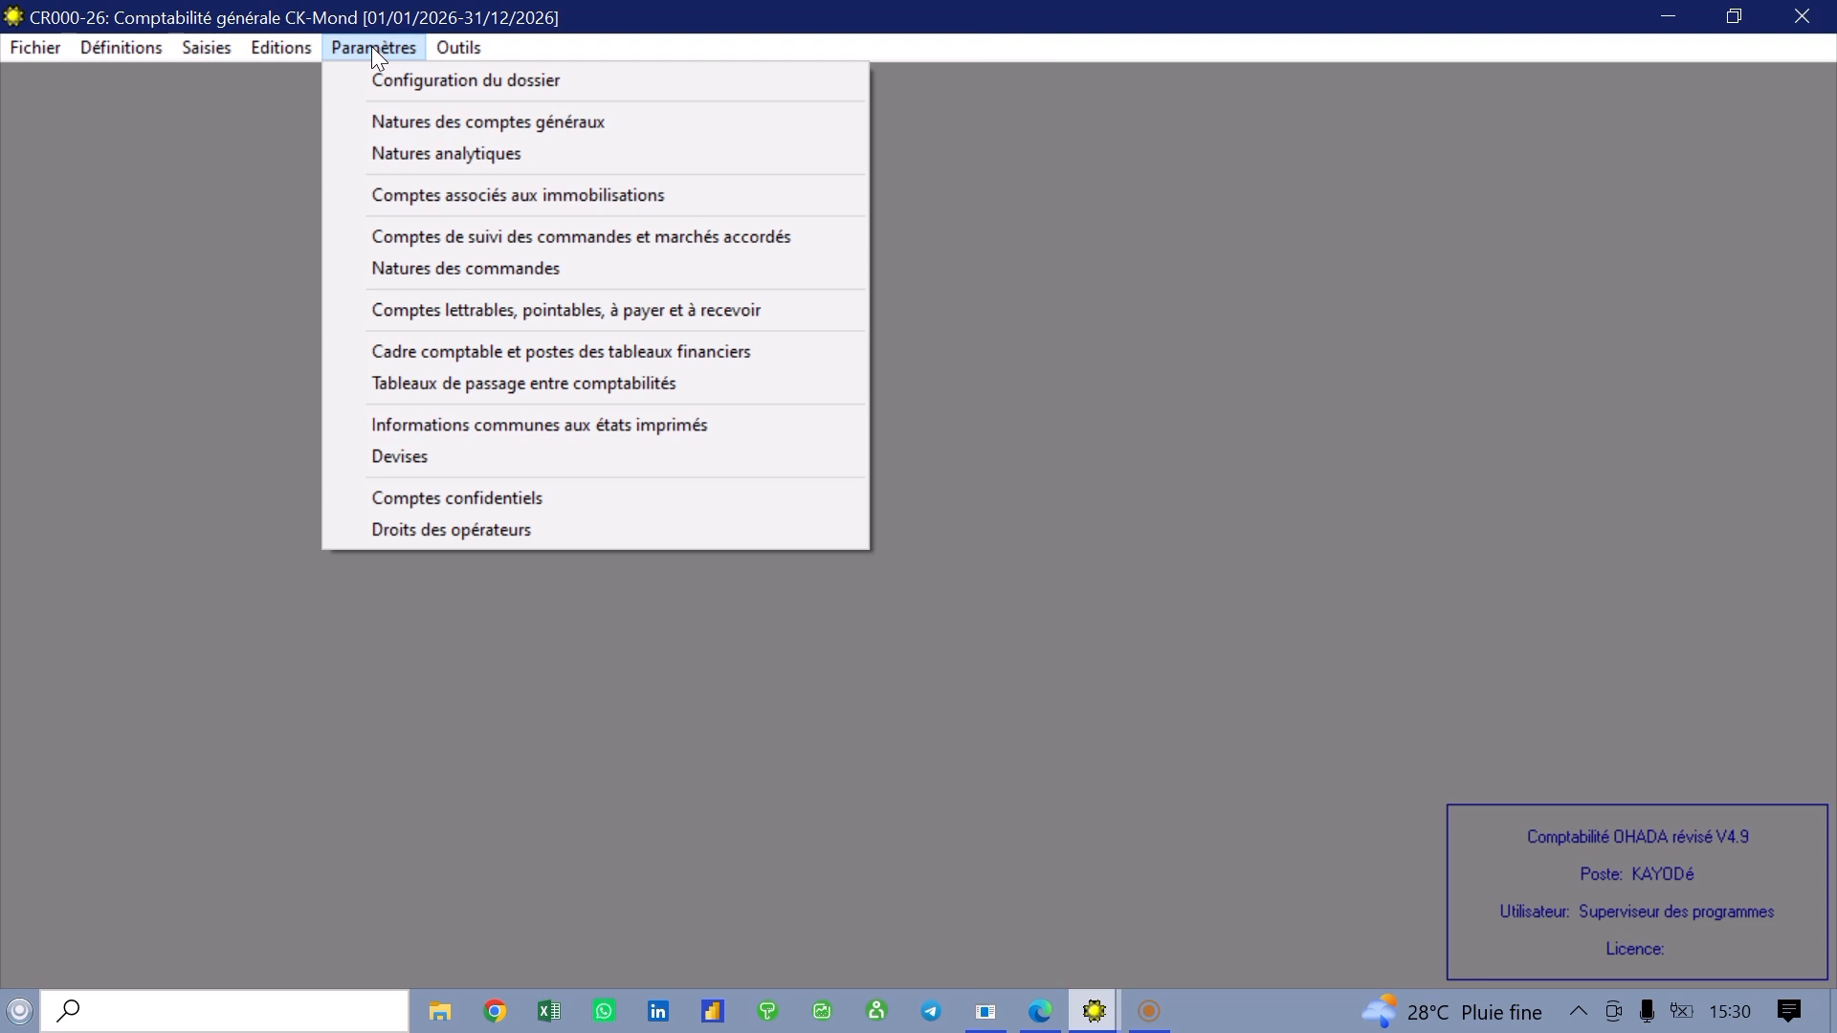
Open the journal entry list, view the entry window of the Ventes (VEN) journal, and close both windows.
left_click(271, 233)
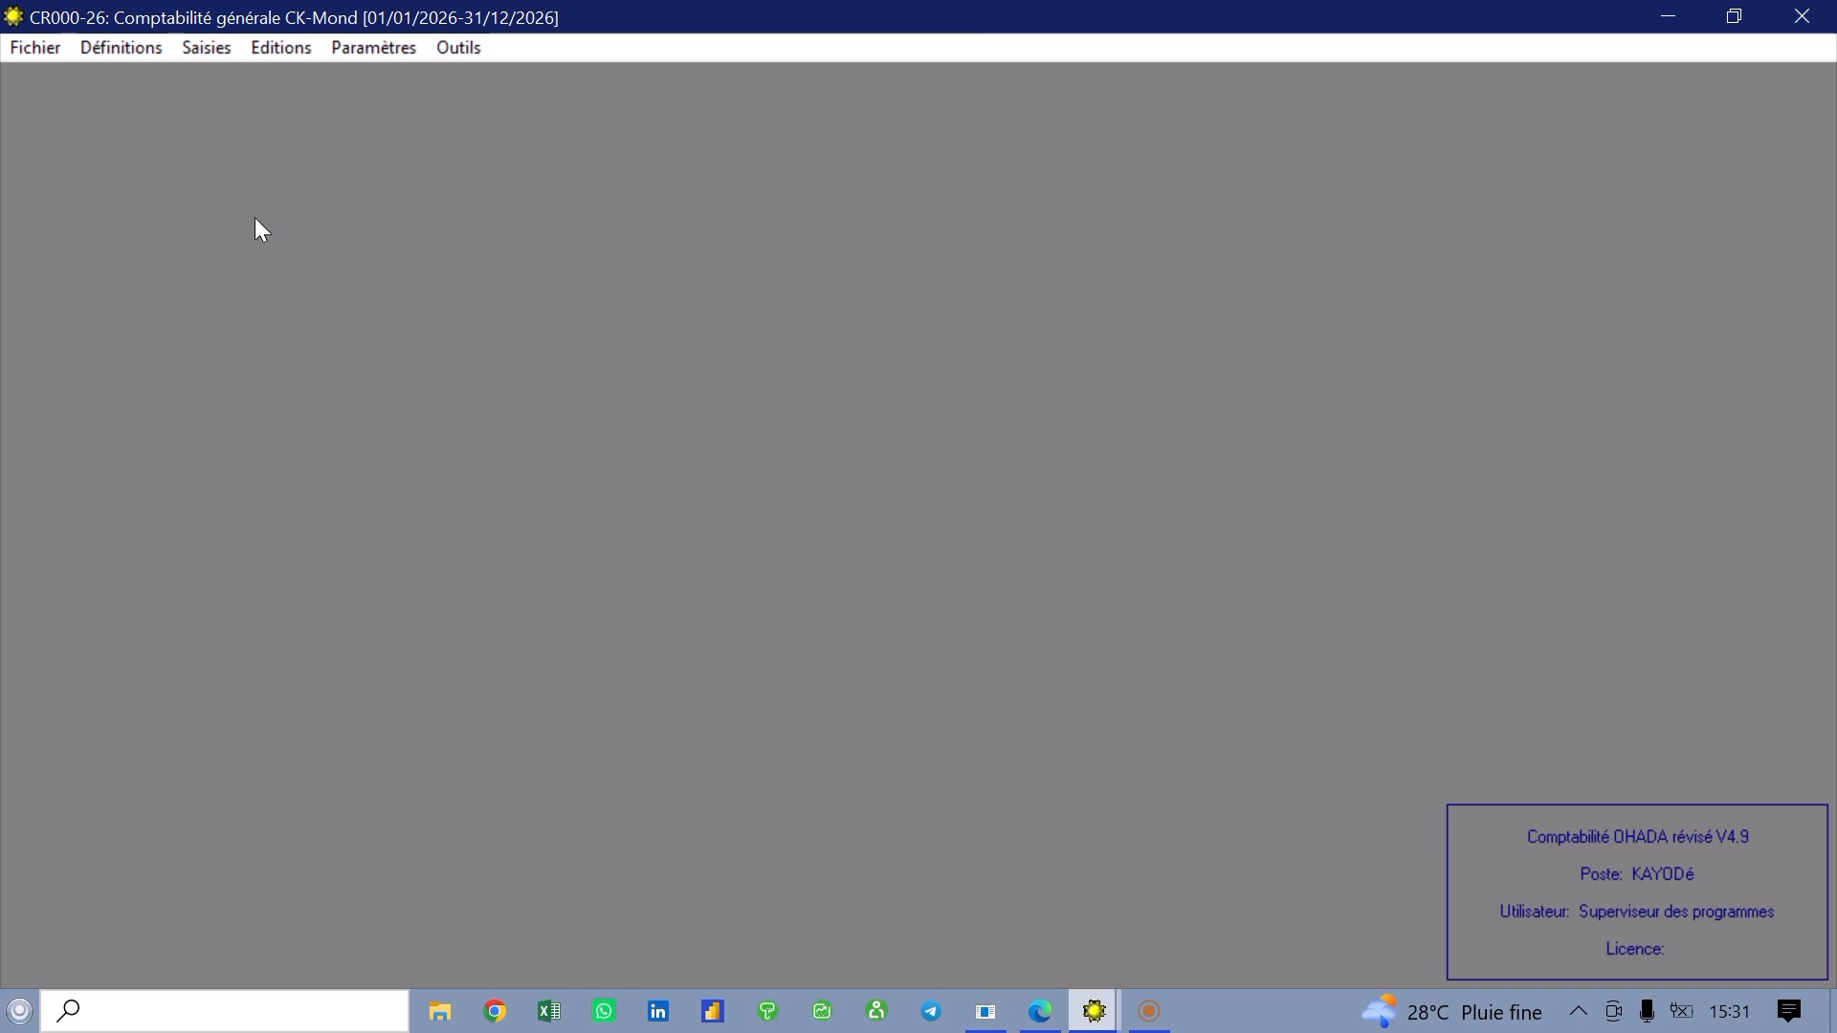
left_click(207, 47)
left_click(227, 79)
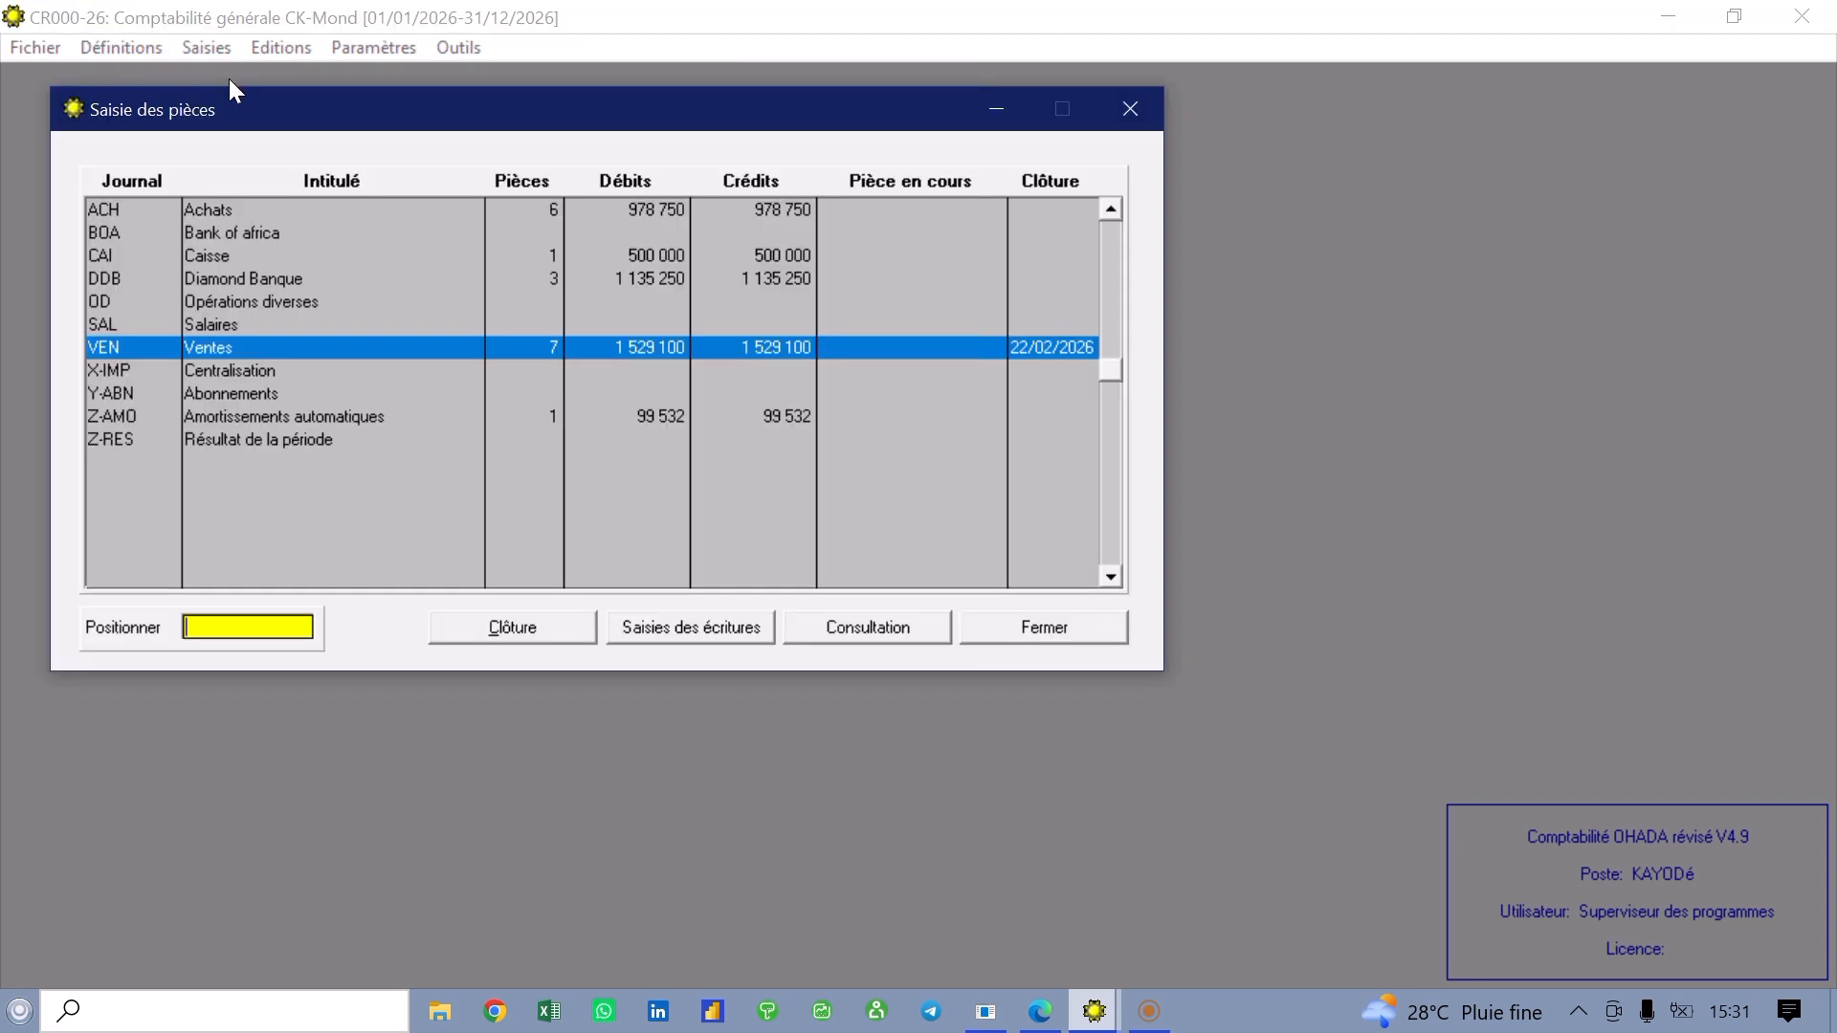
left_click(691, 633)
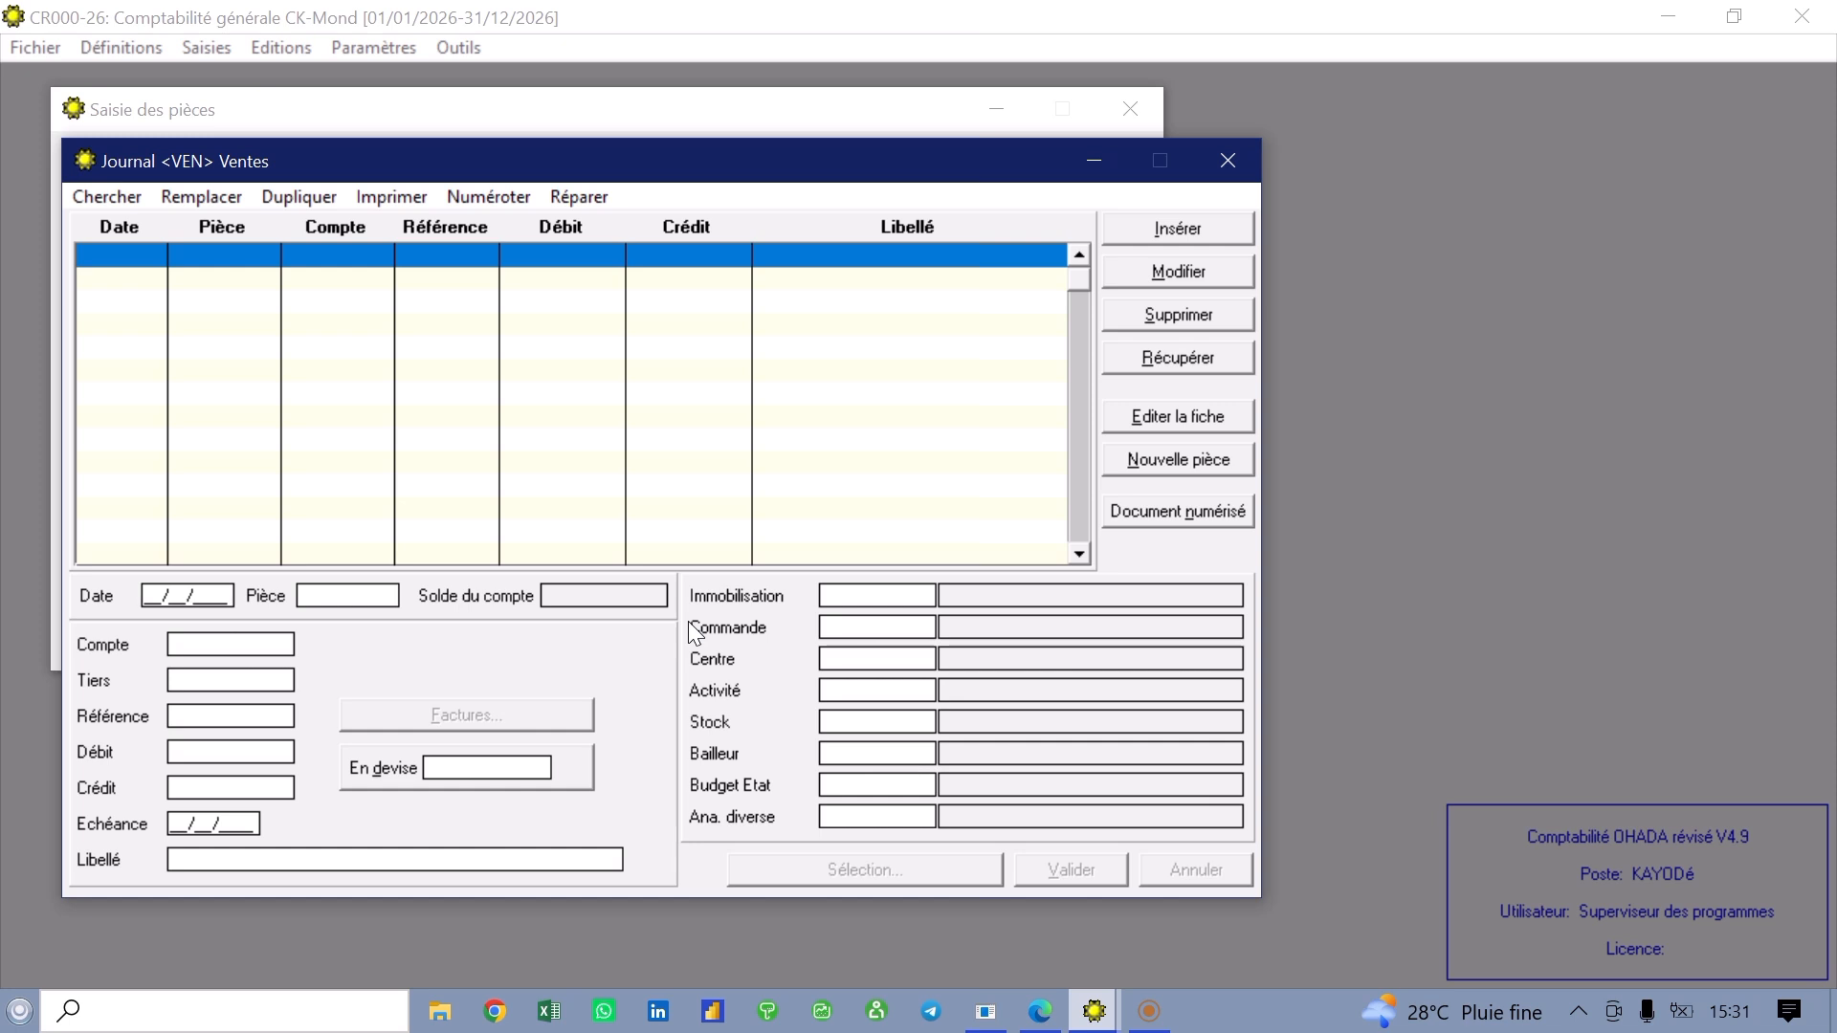
left_click(1228, 160)
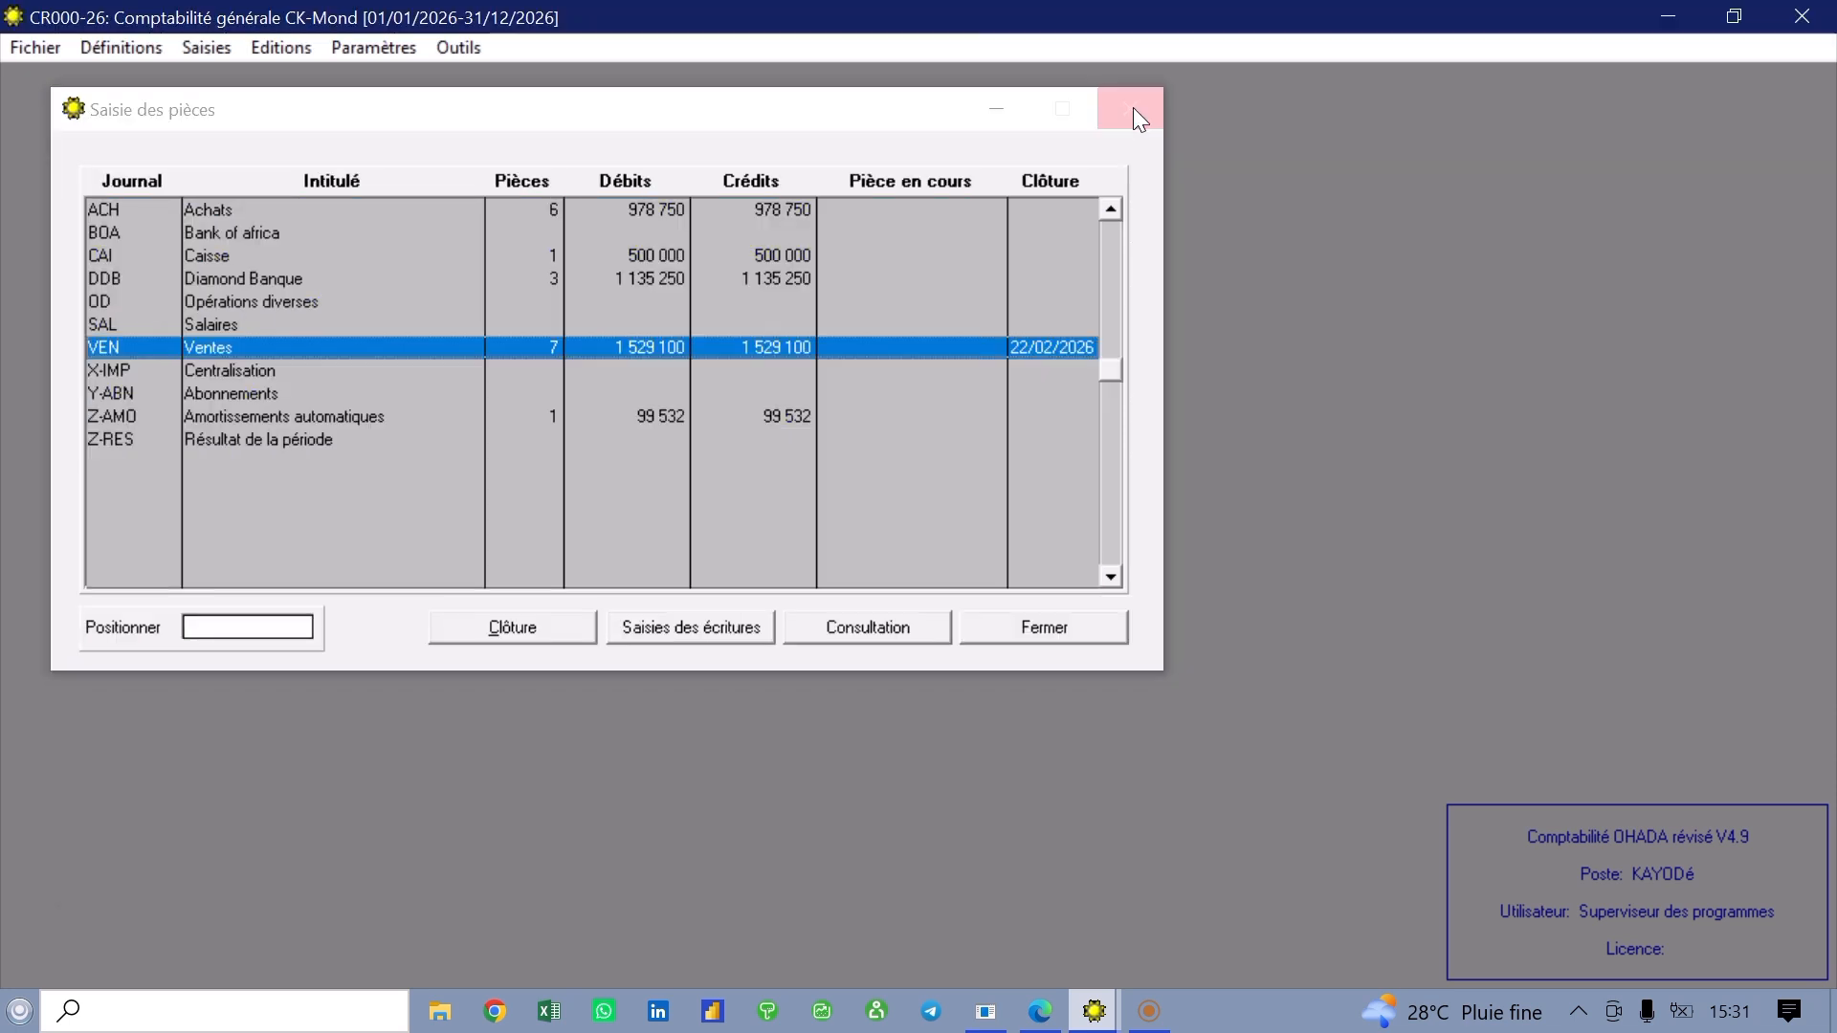
left_click(1133, 107)
left_click(254, 53)
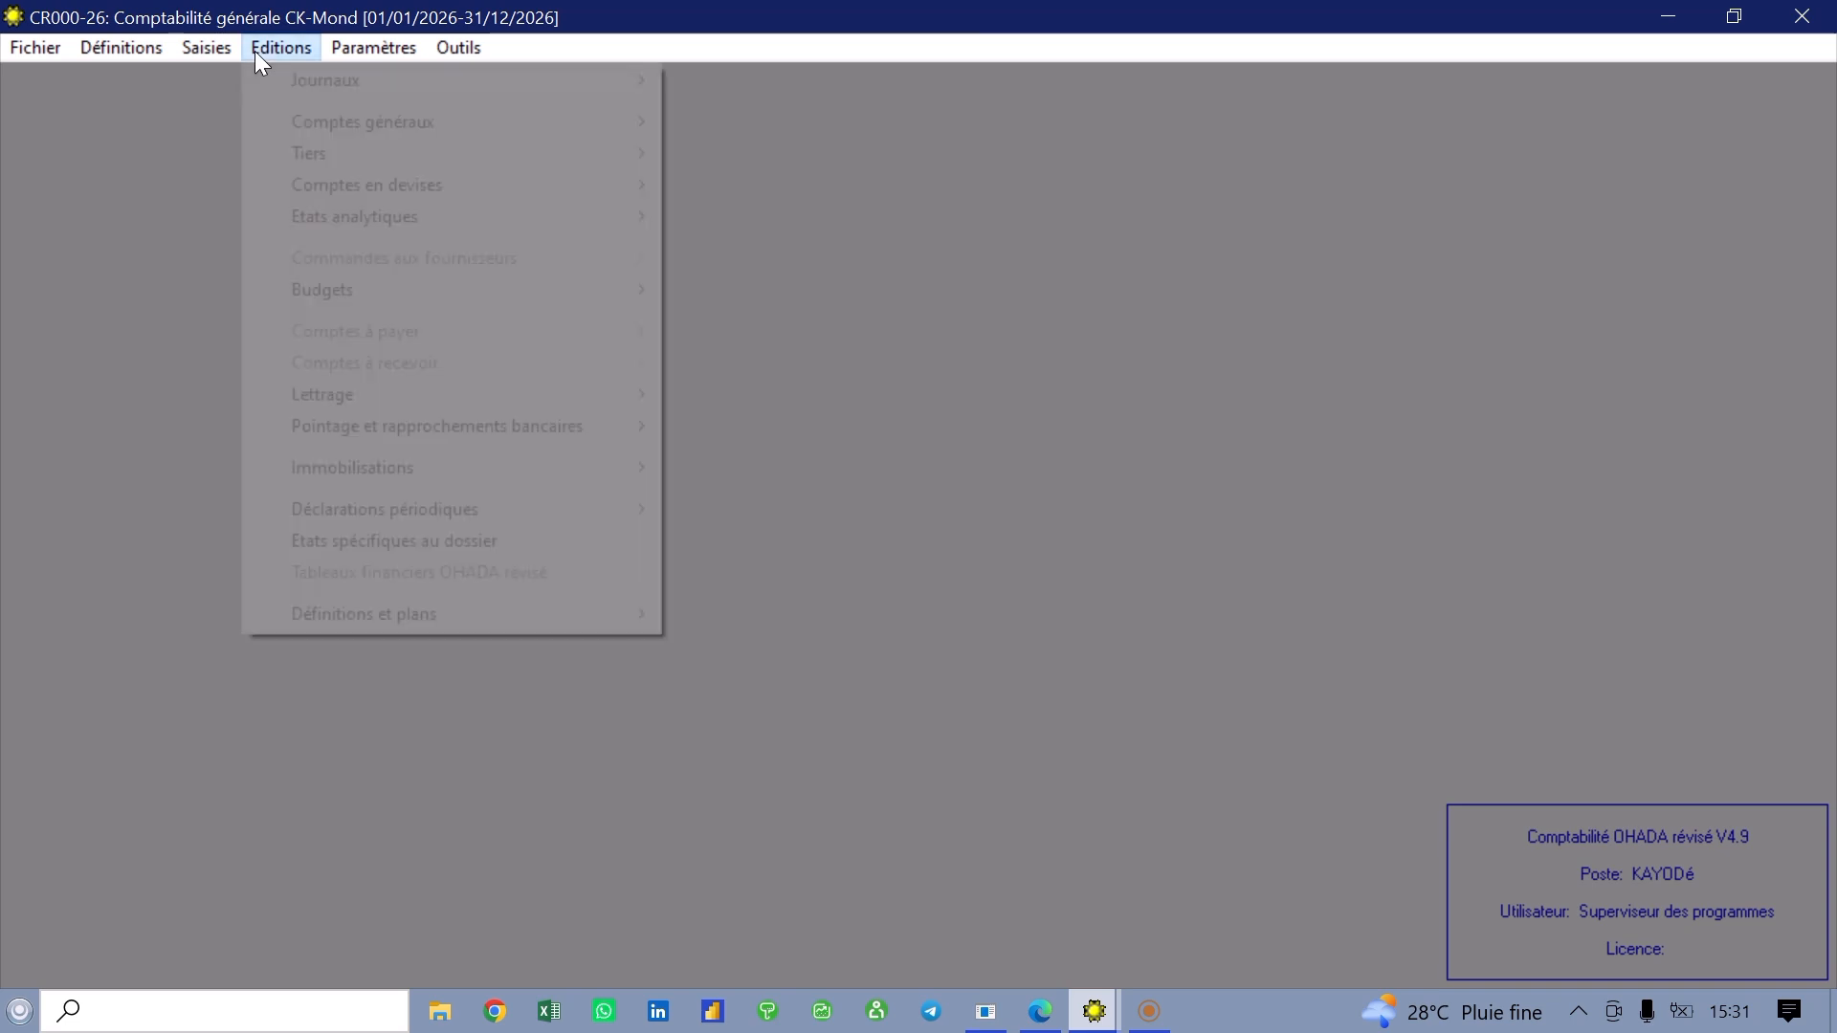
mouse_move(222, 54)
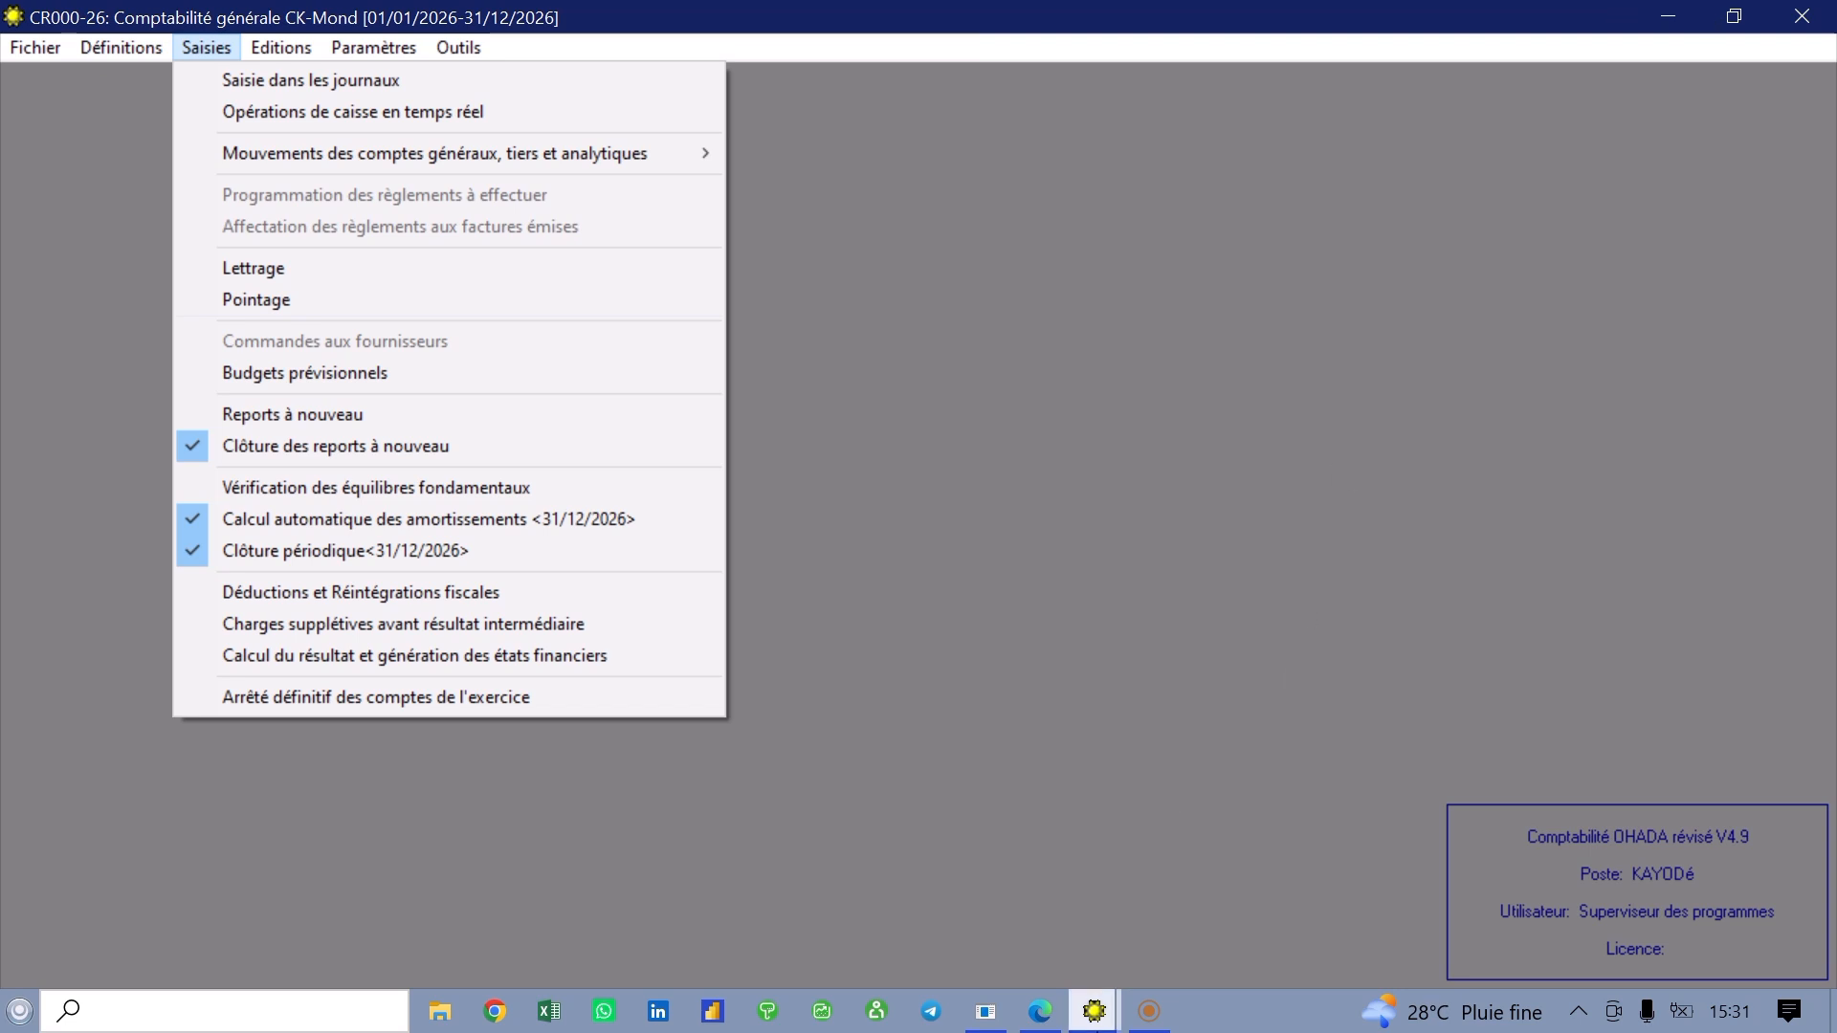
Switch to the 2017 CK-MOND accounting file (CR002-17) and close its Saisie des pièces window.
mouse_move(1095, 1015)
left_click(938, 881)
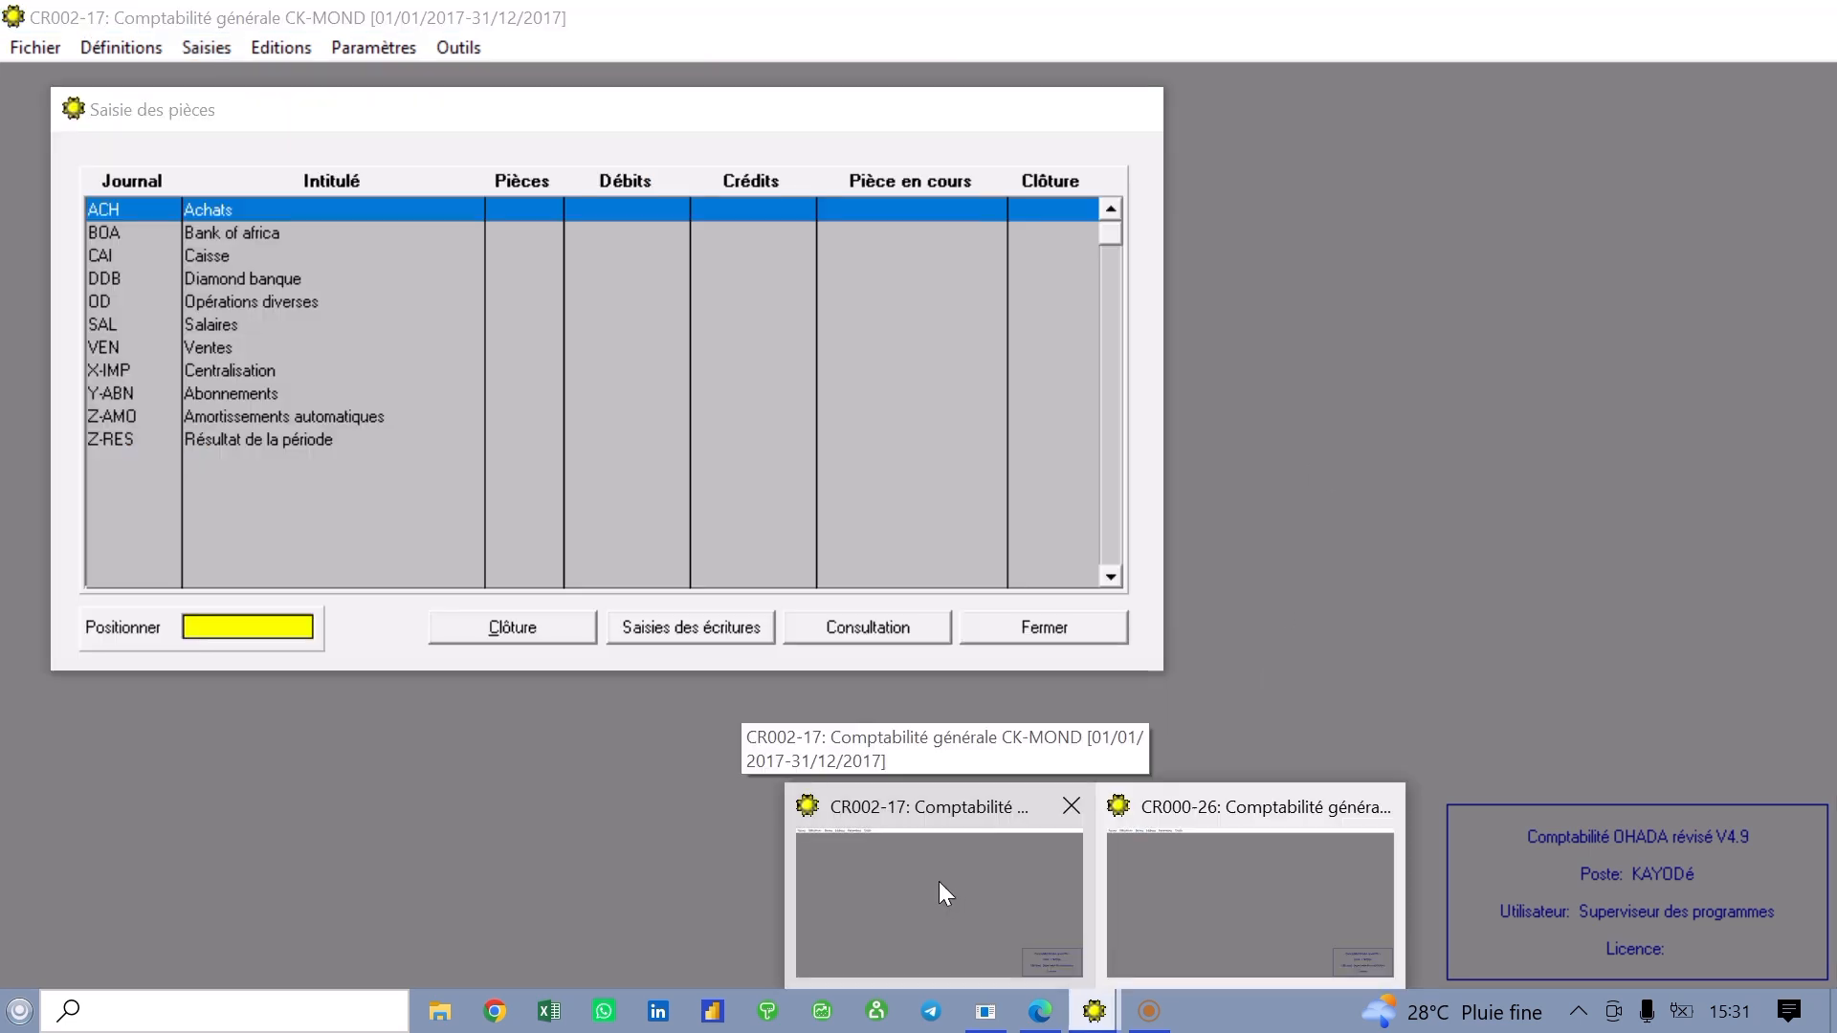
left_click(939, 882)
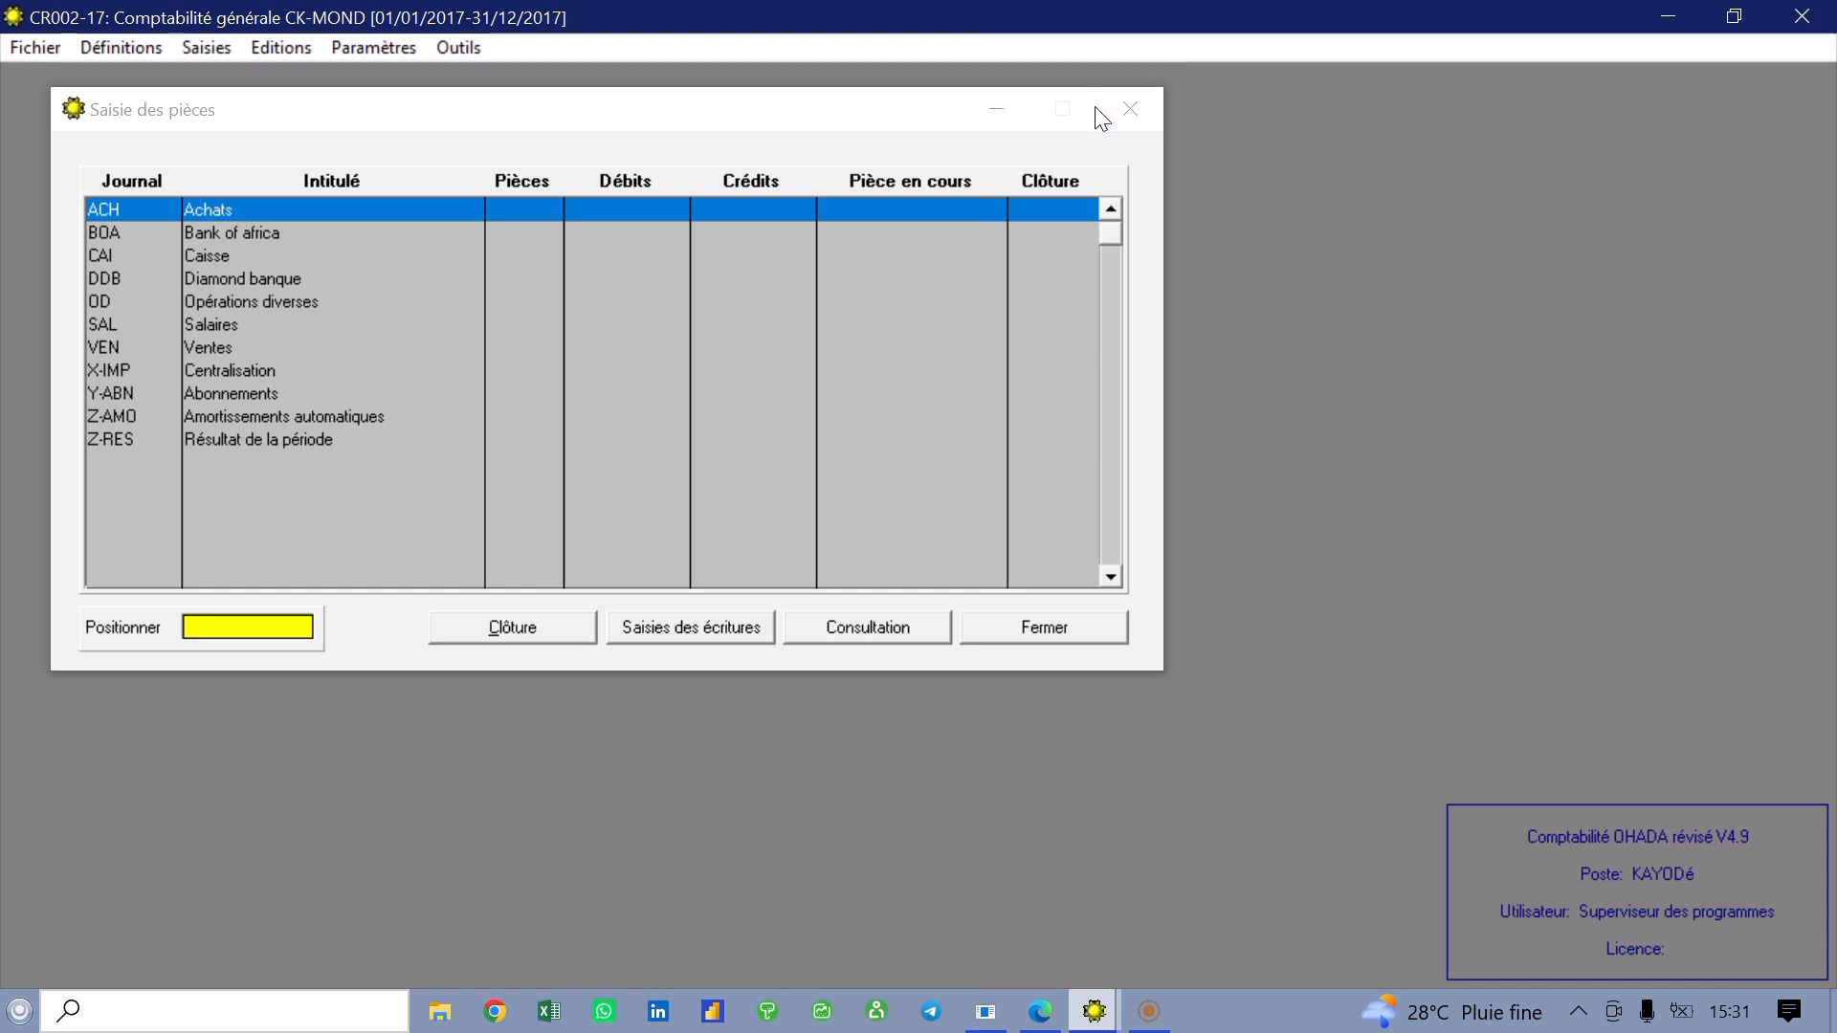
left_click(1147, 112)
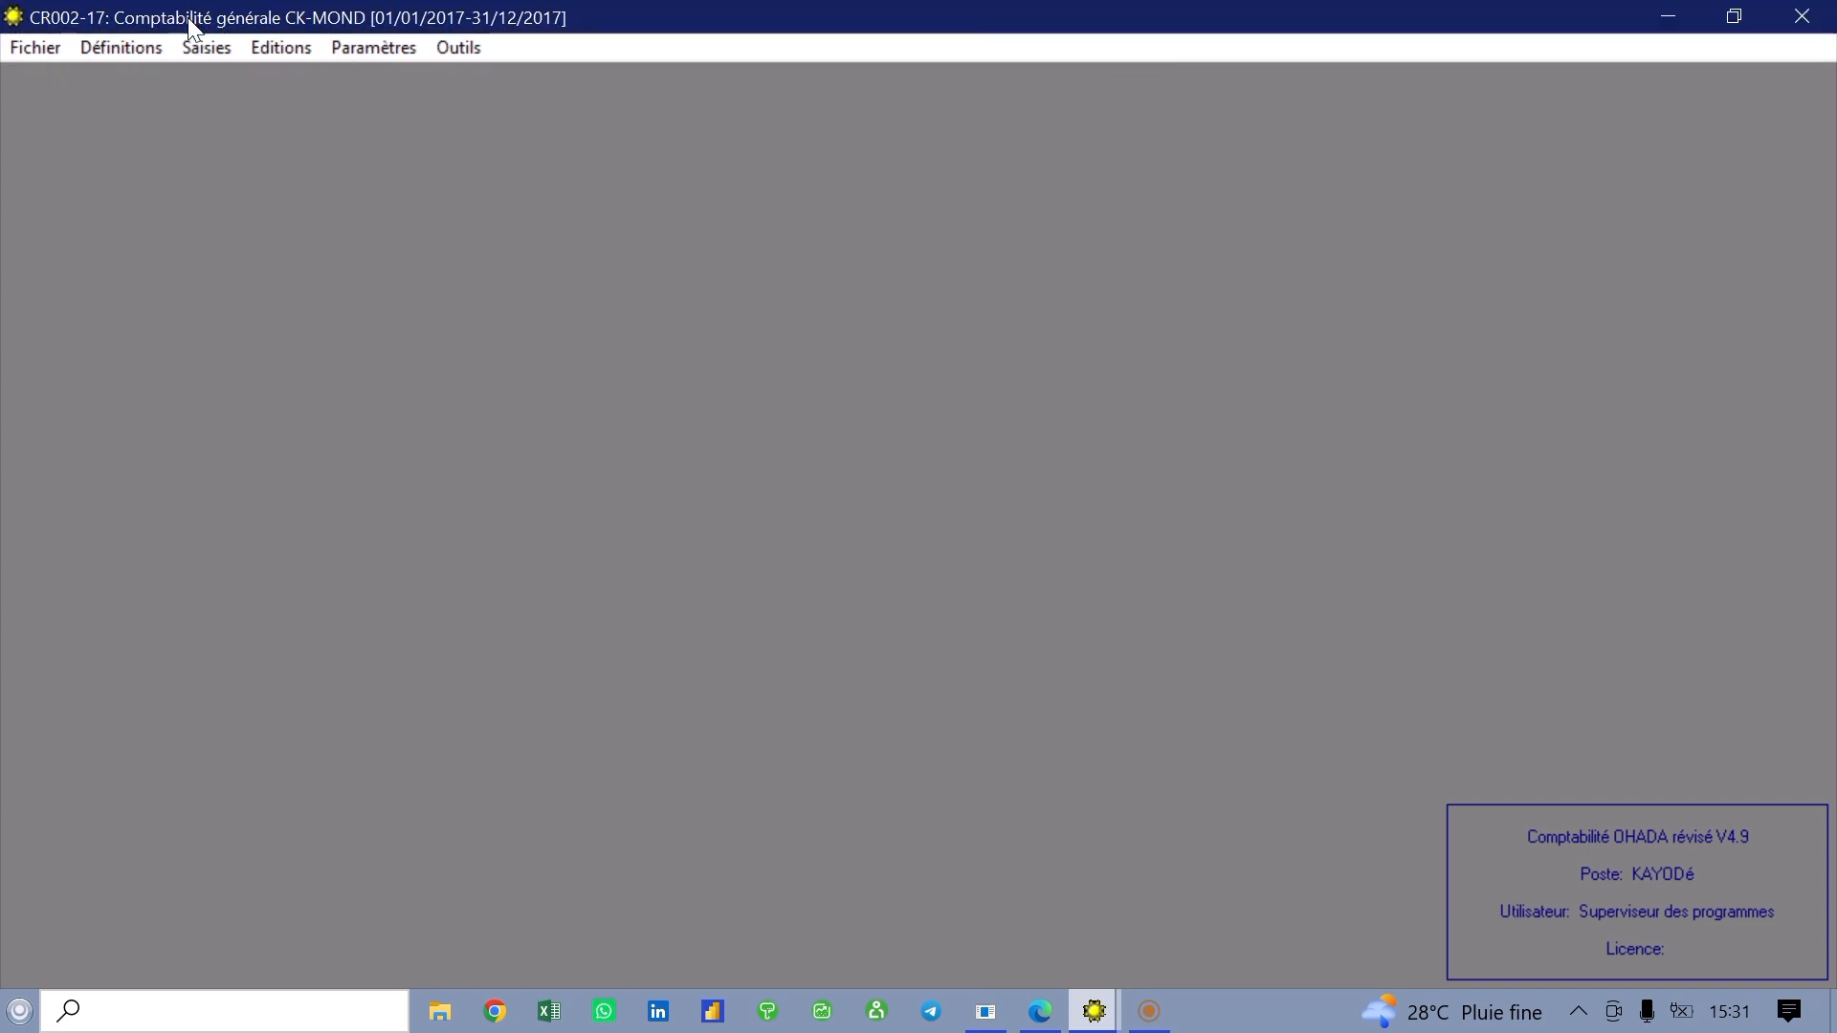
Run the automatic depreciation calculation for the 2017 fiscal year with calculation date 31/12/2017.
left_click(226, 53)
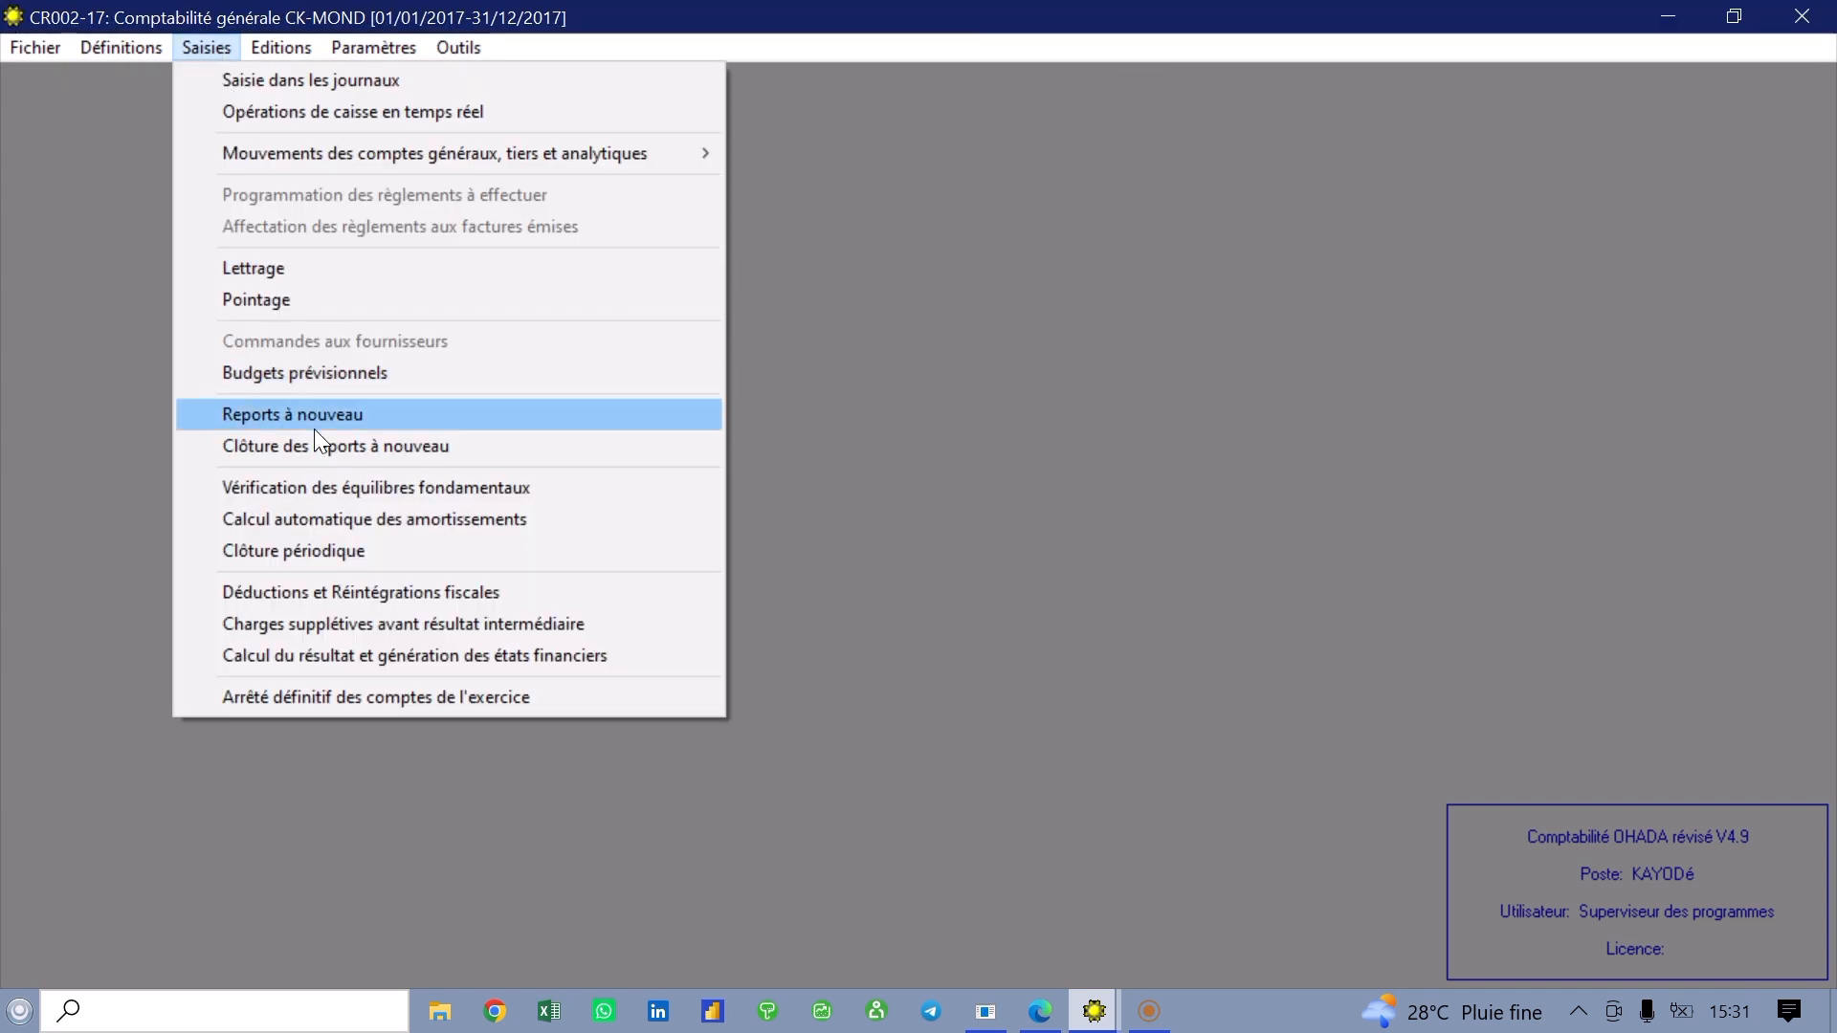
left_click(313, 508)
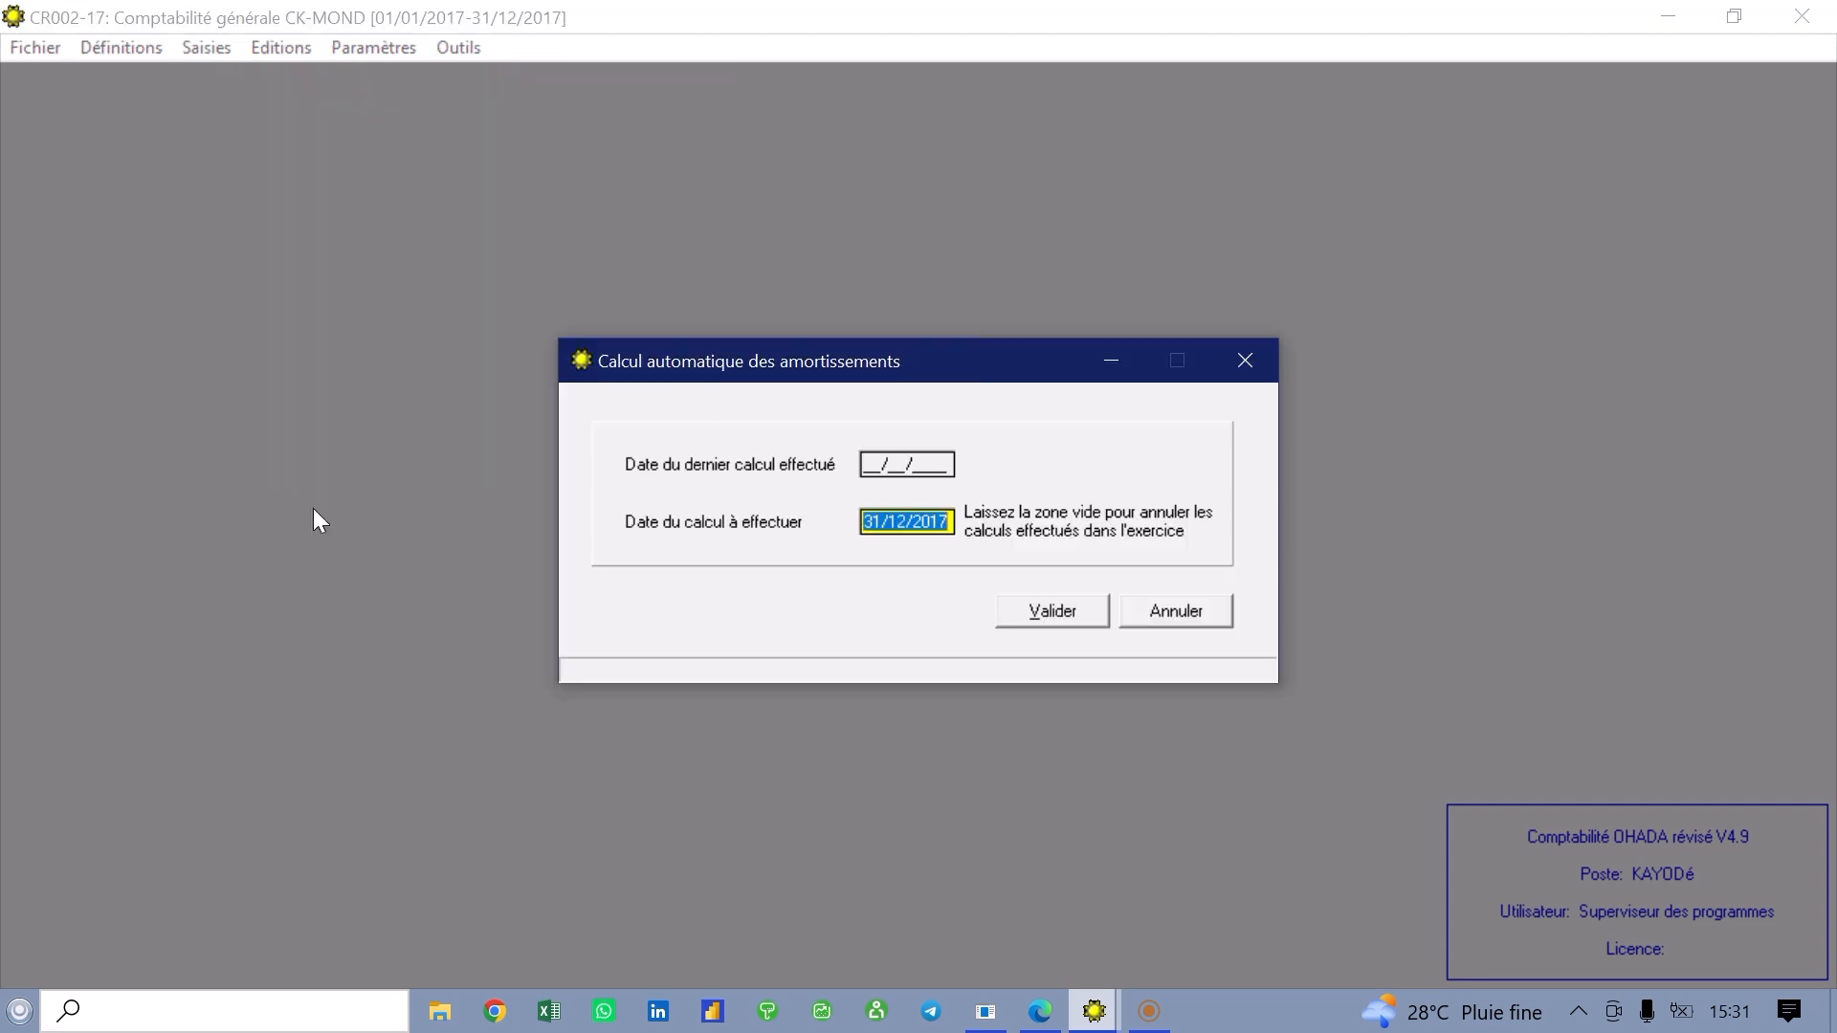
left_click(1053, 614)
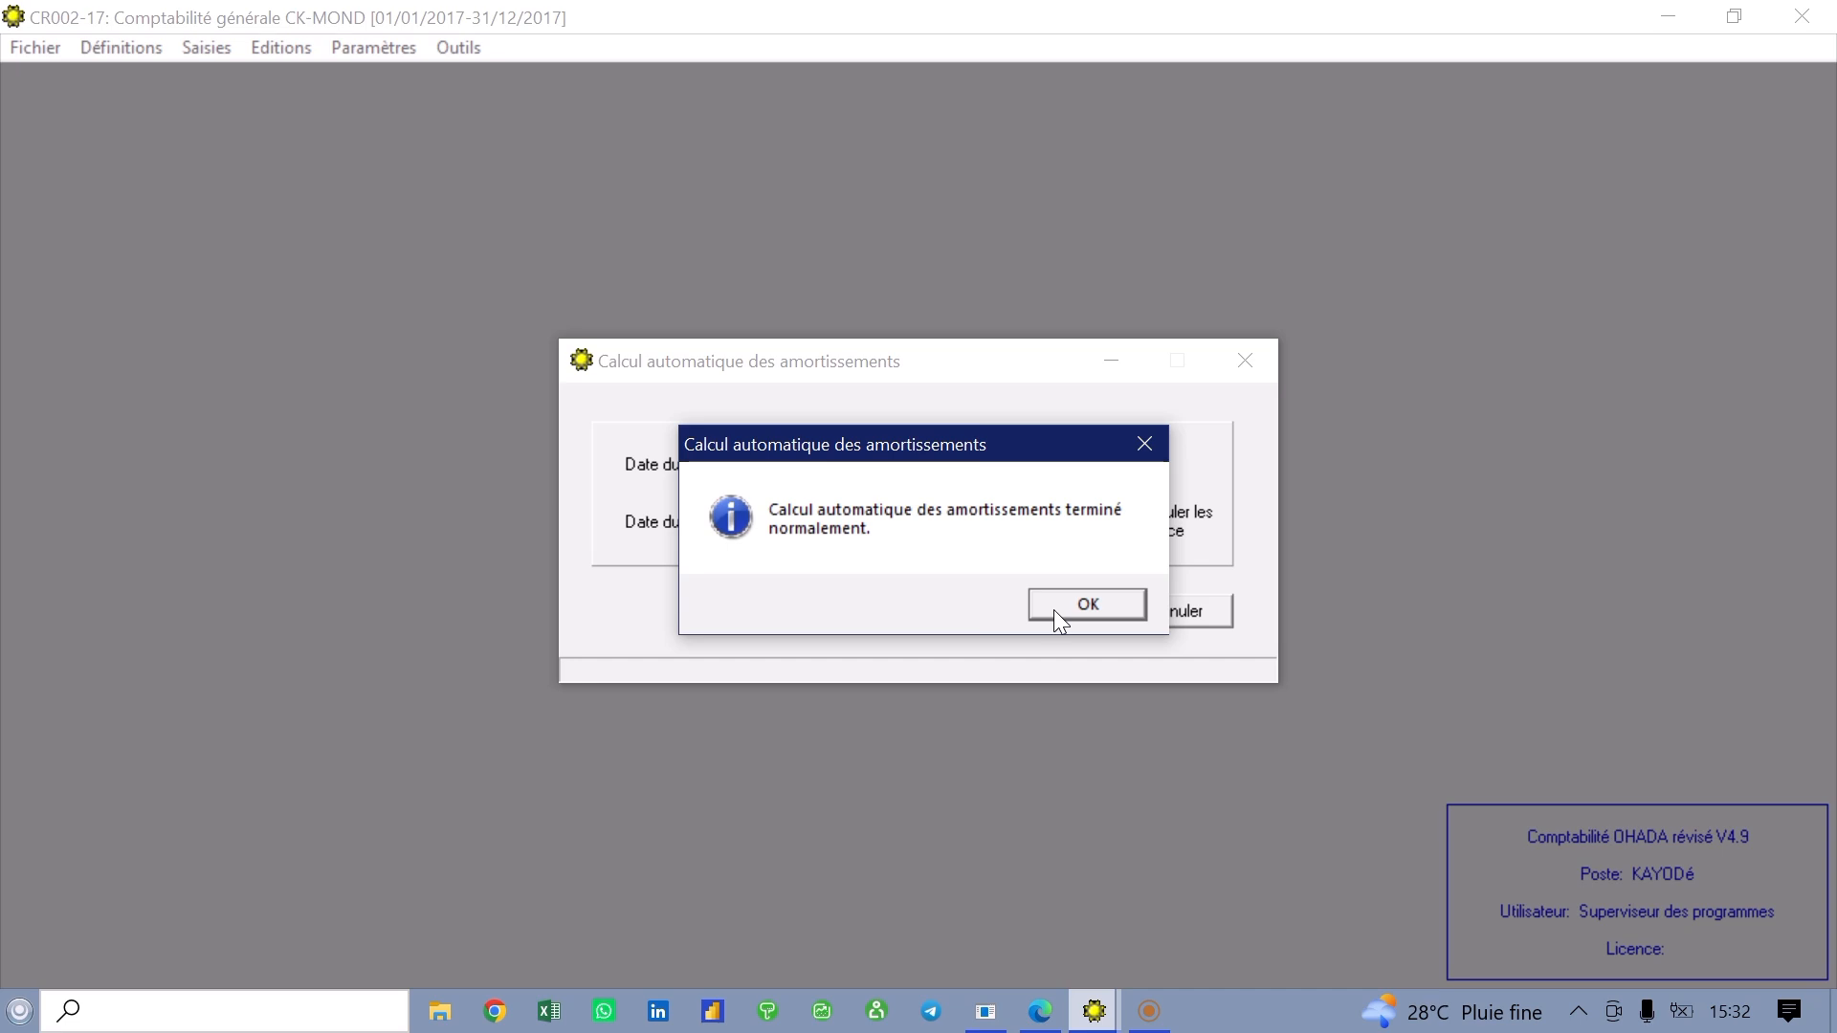
left_click(1085, 606)
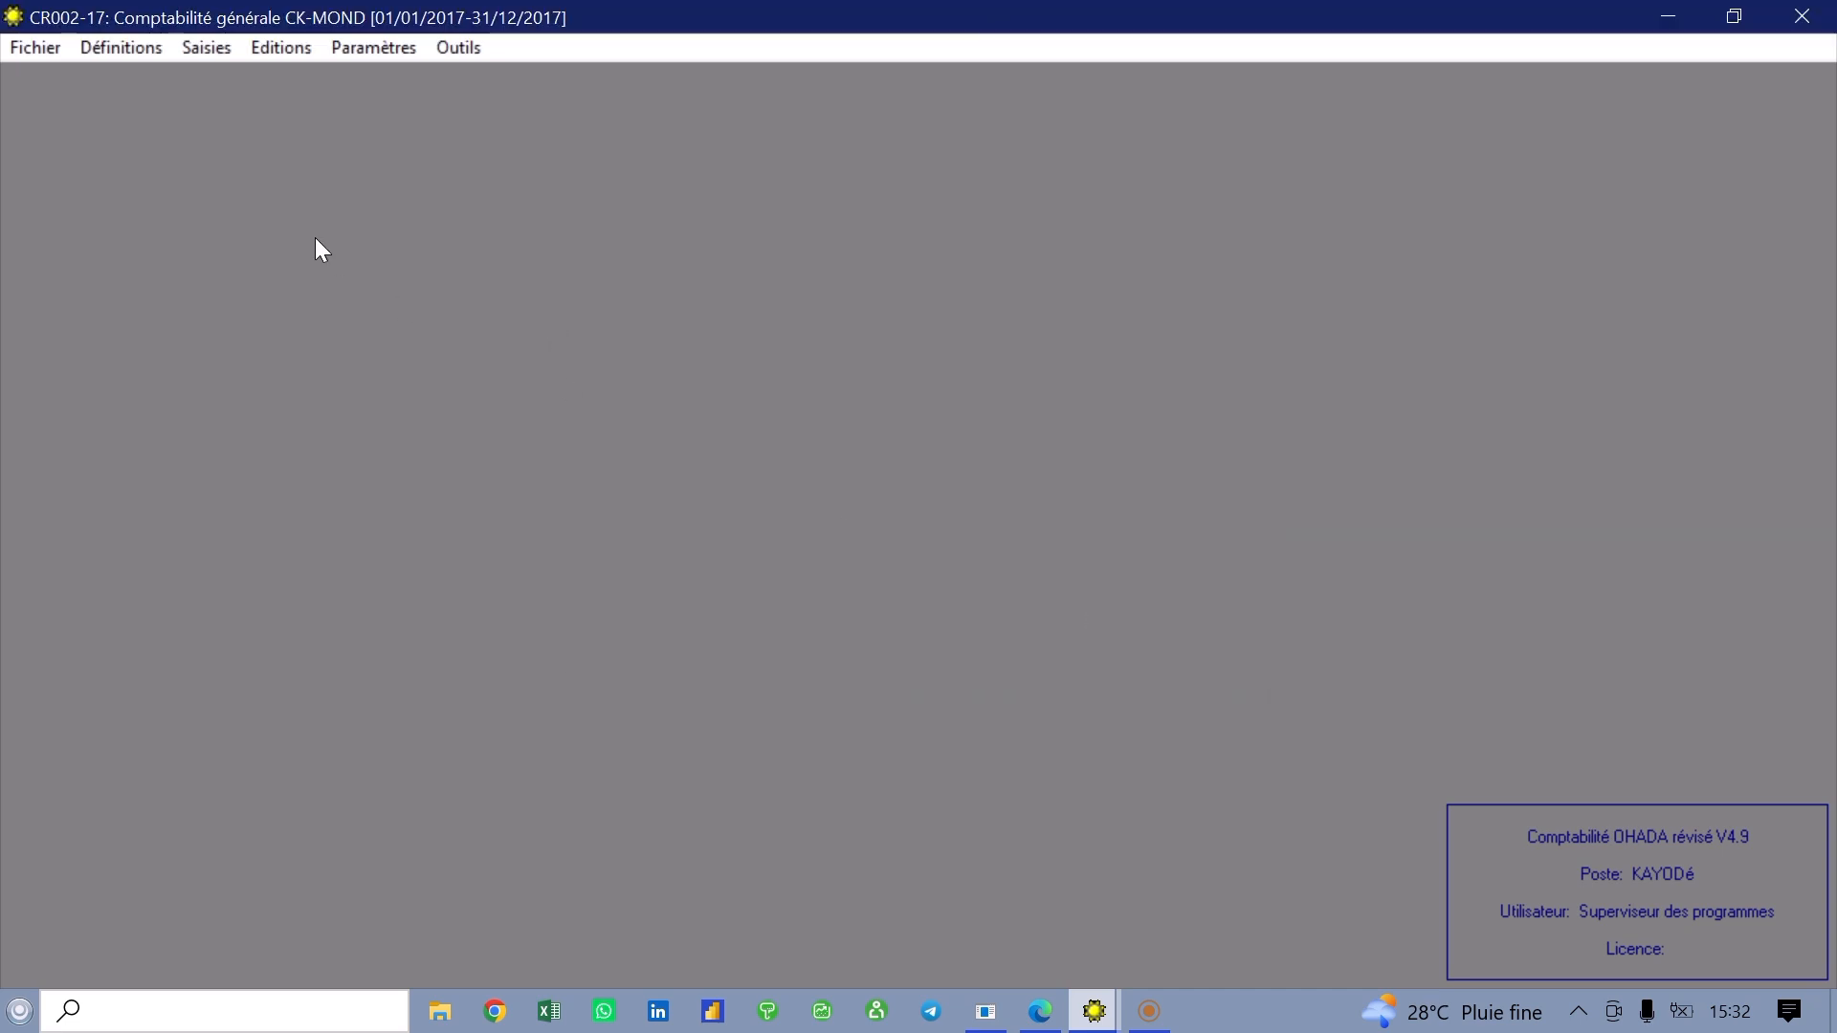
Run the fundamental balance verification on all journals for 01/01/2017 to 31/12/2017 and close its window.
left_click(219, 49)
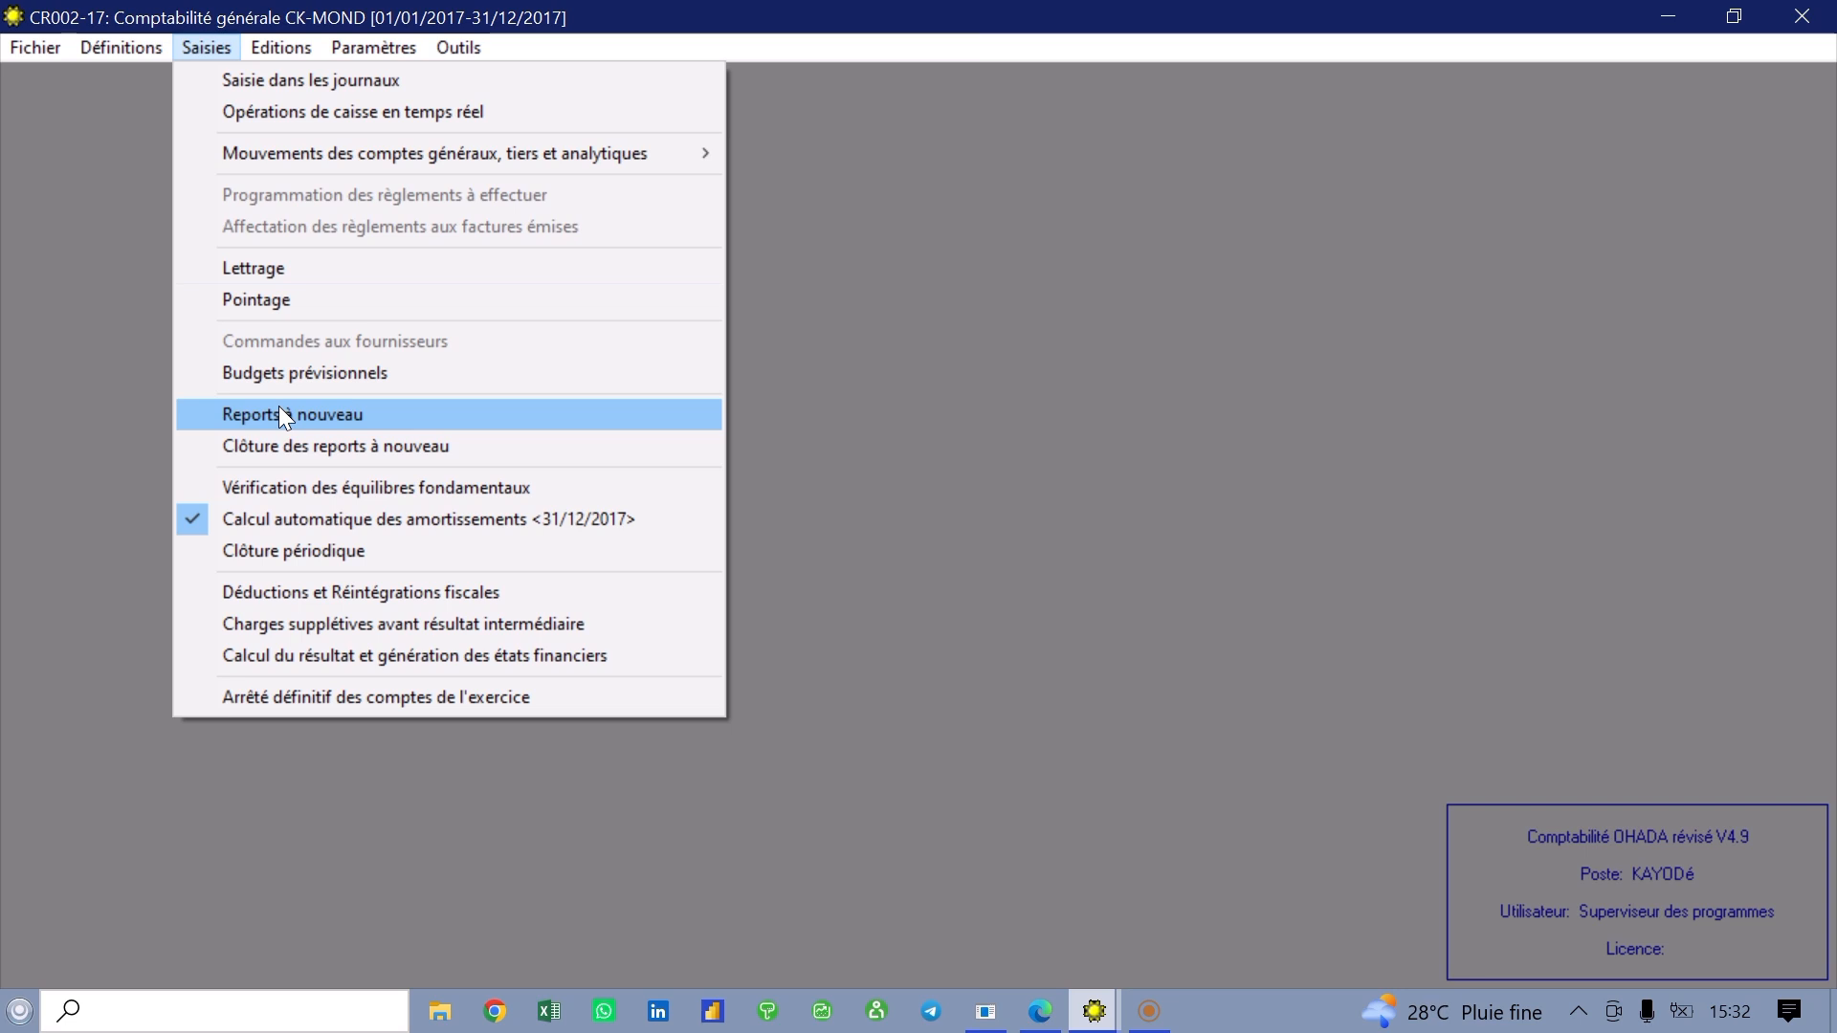
left_click(246, 486)
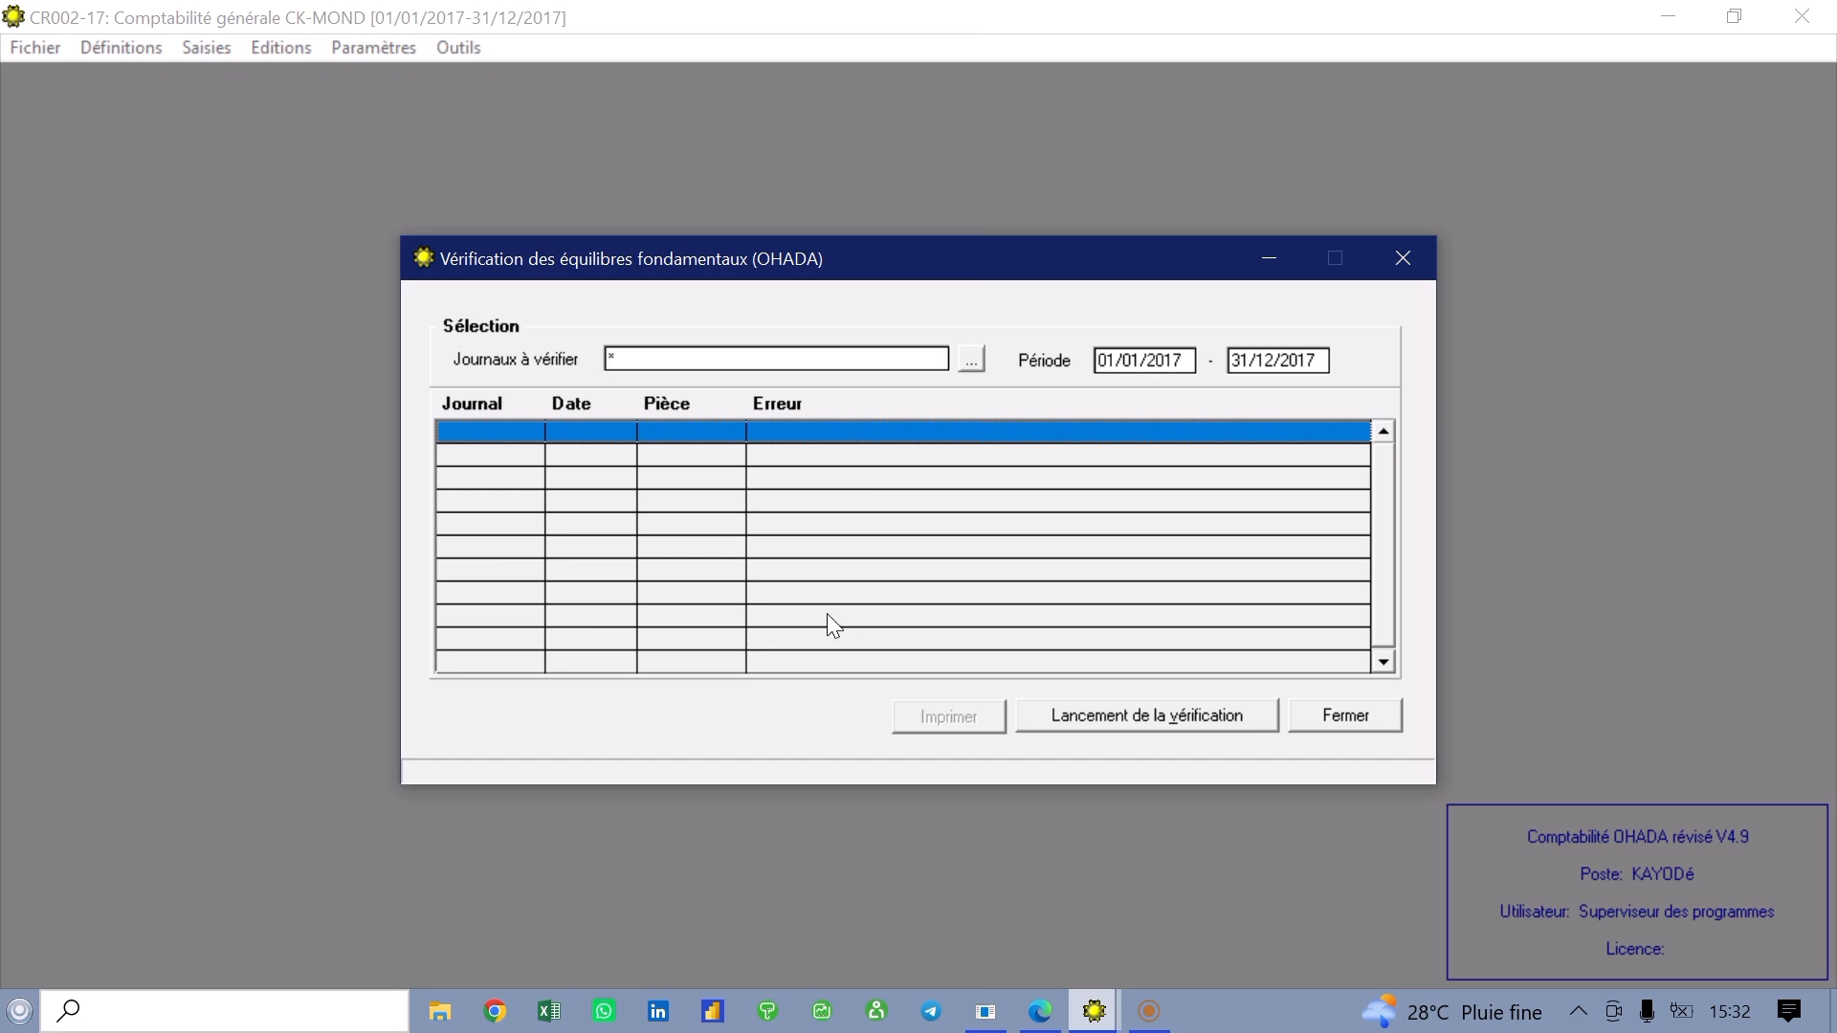
left_click(1125, 712)
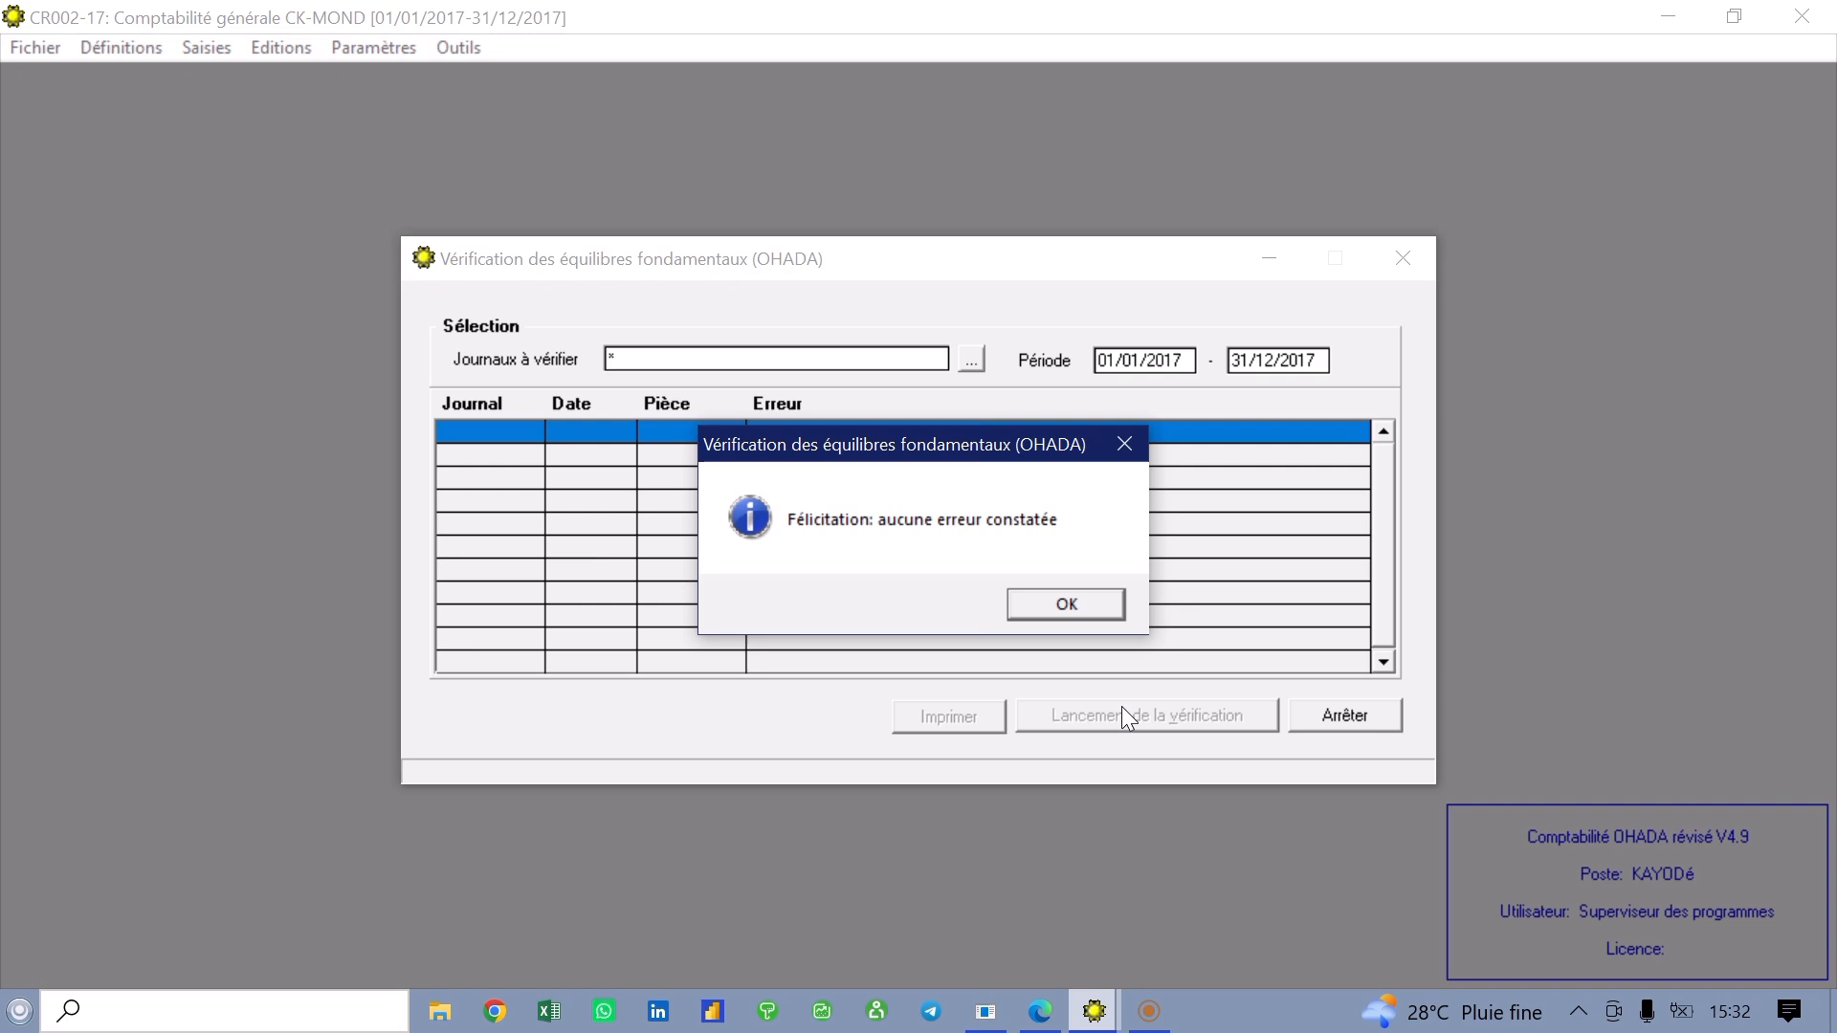
left_click(1094, 595)
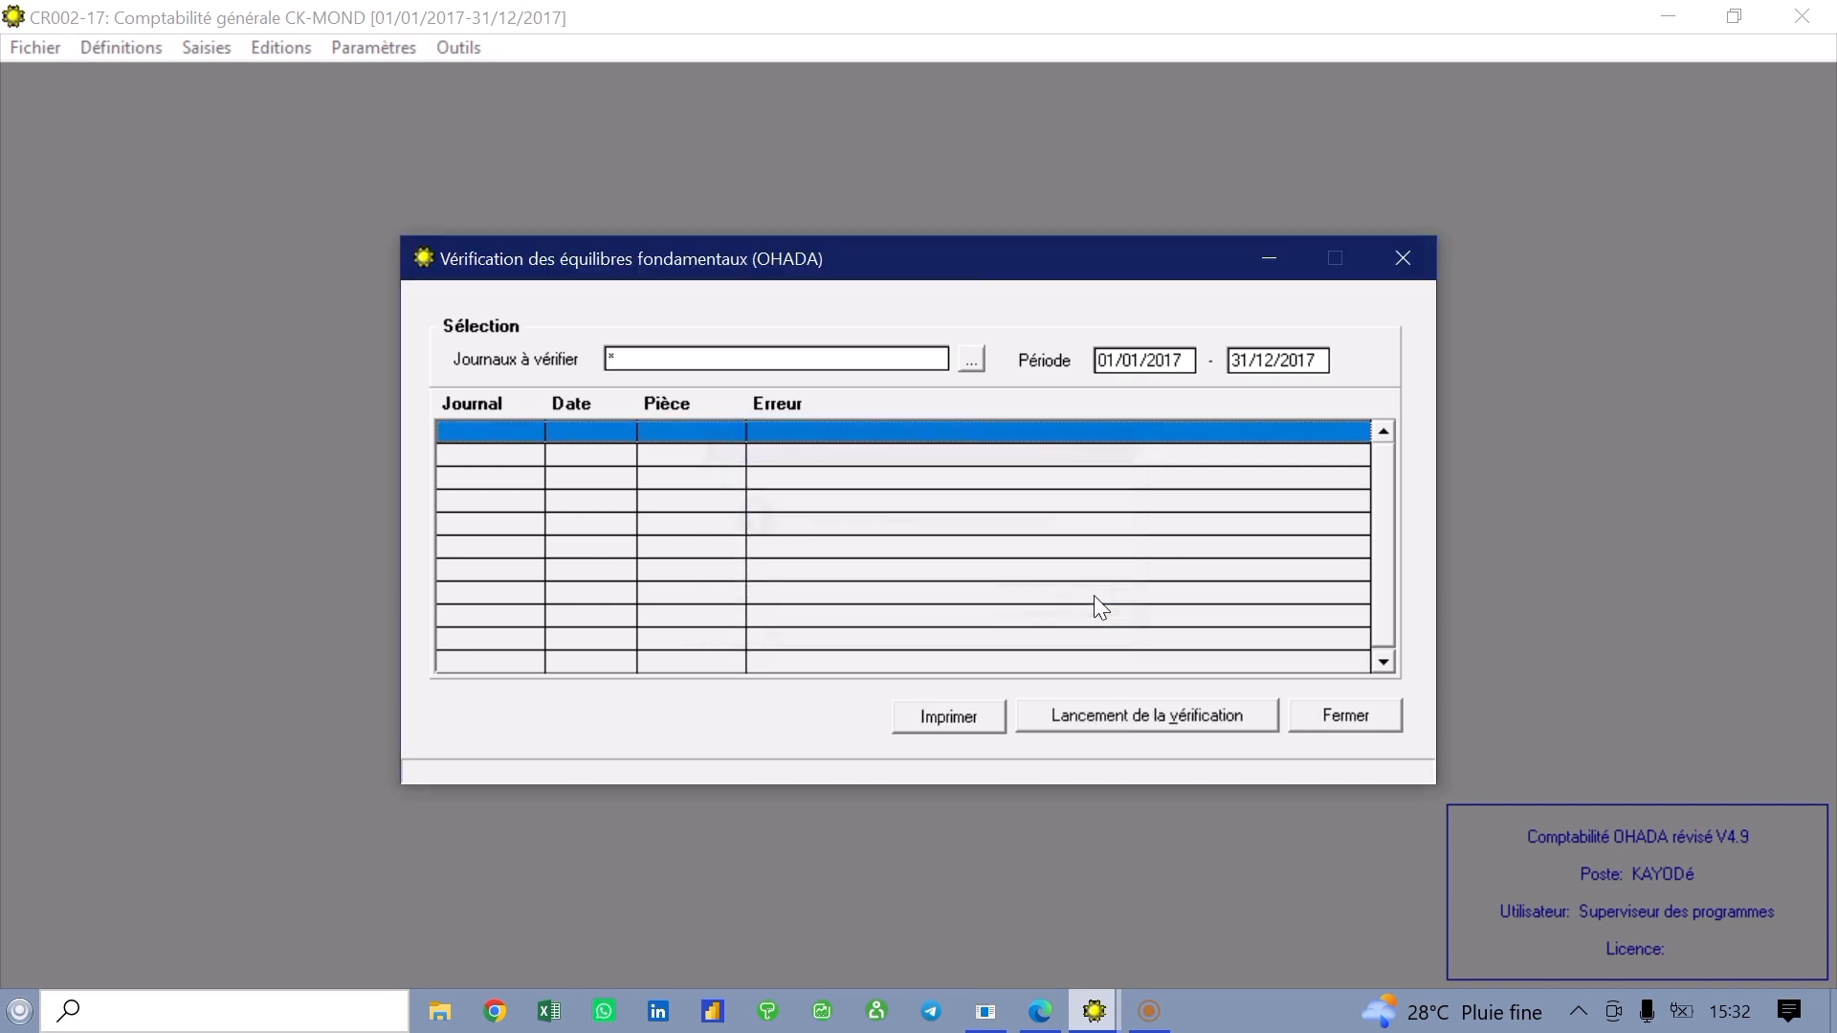
left_click(1414, 272)
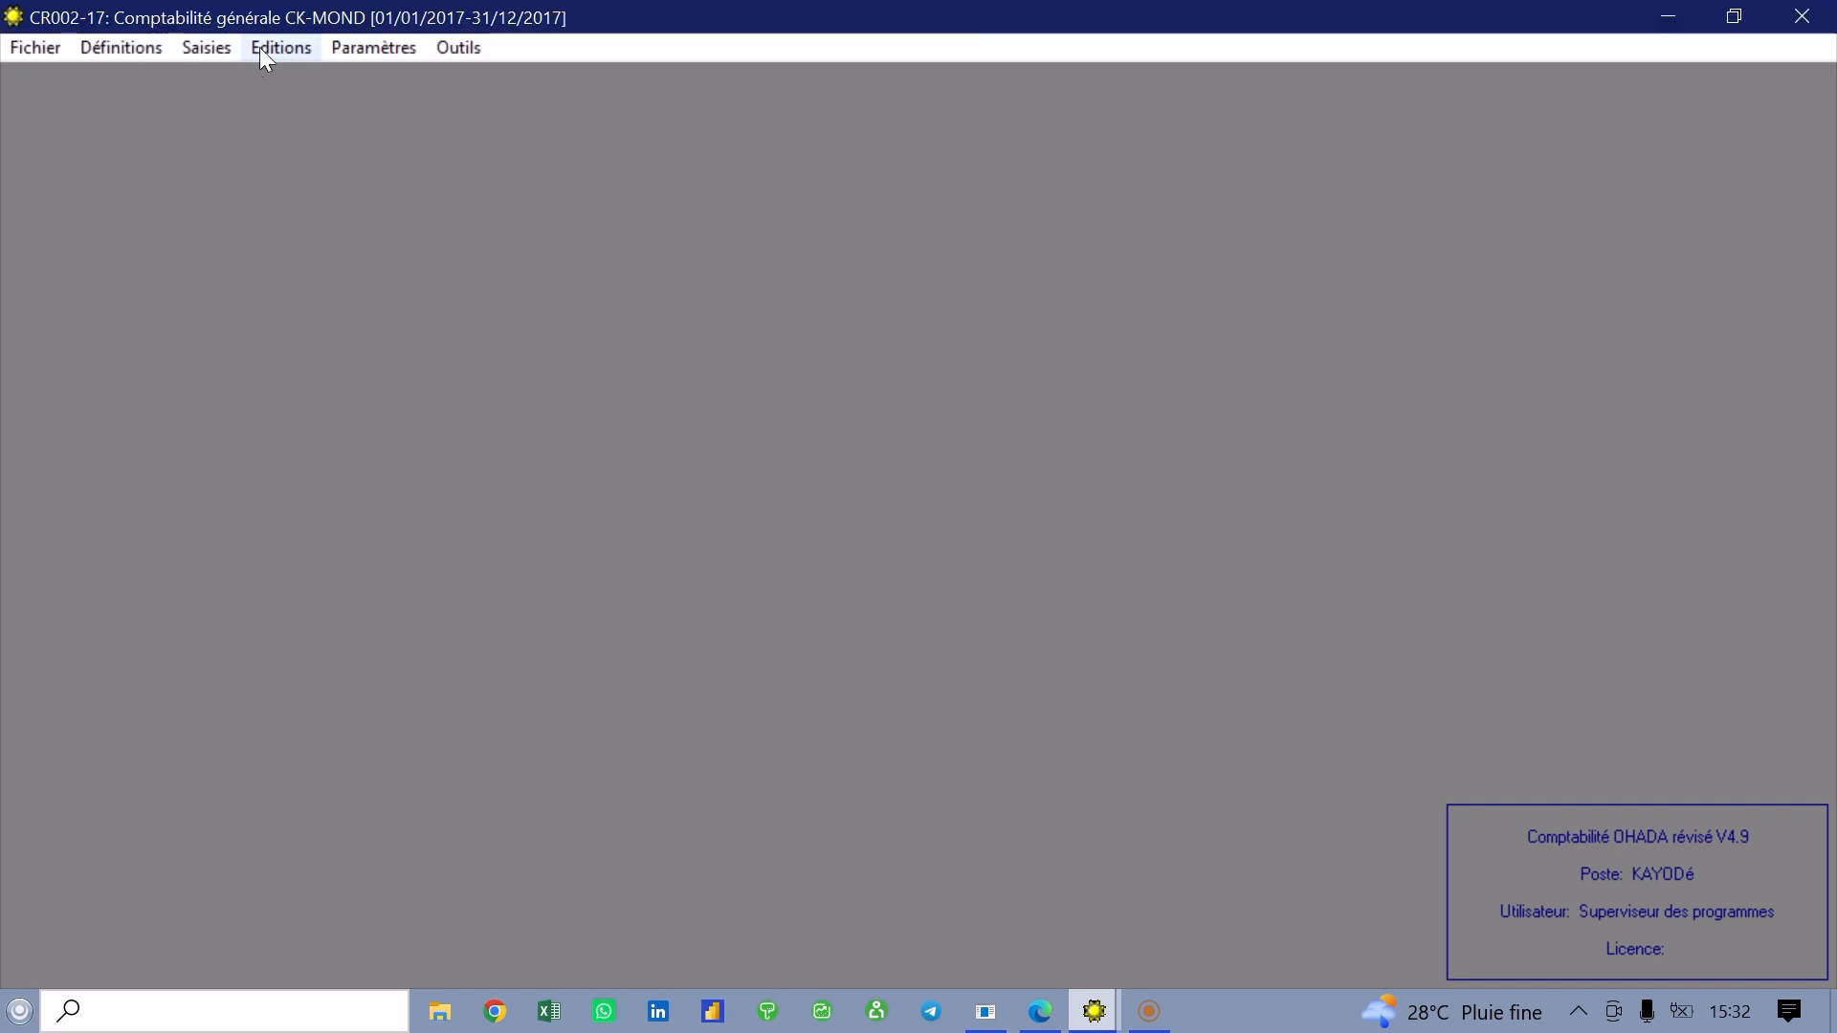
Switch back to the 2026 CK-Mond file (CR000-26) and view the Déductions et Réintégrations fiscales form, closing it without entries.
left_click(224, 51)
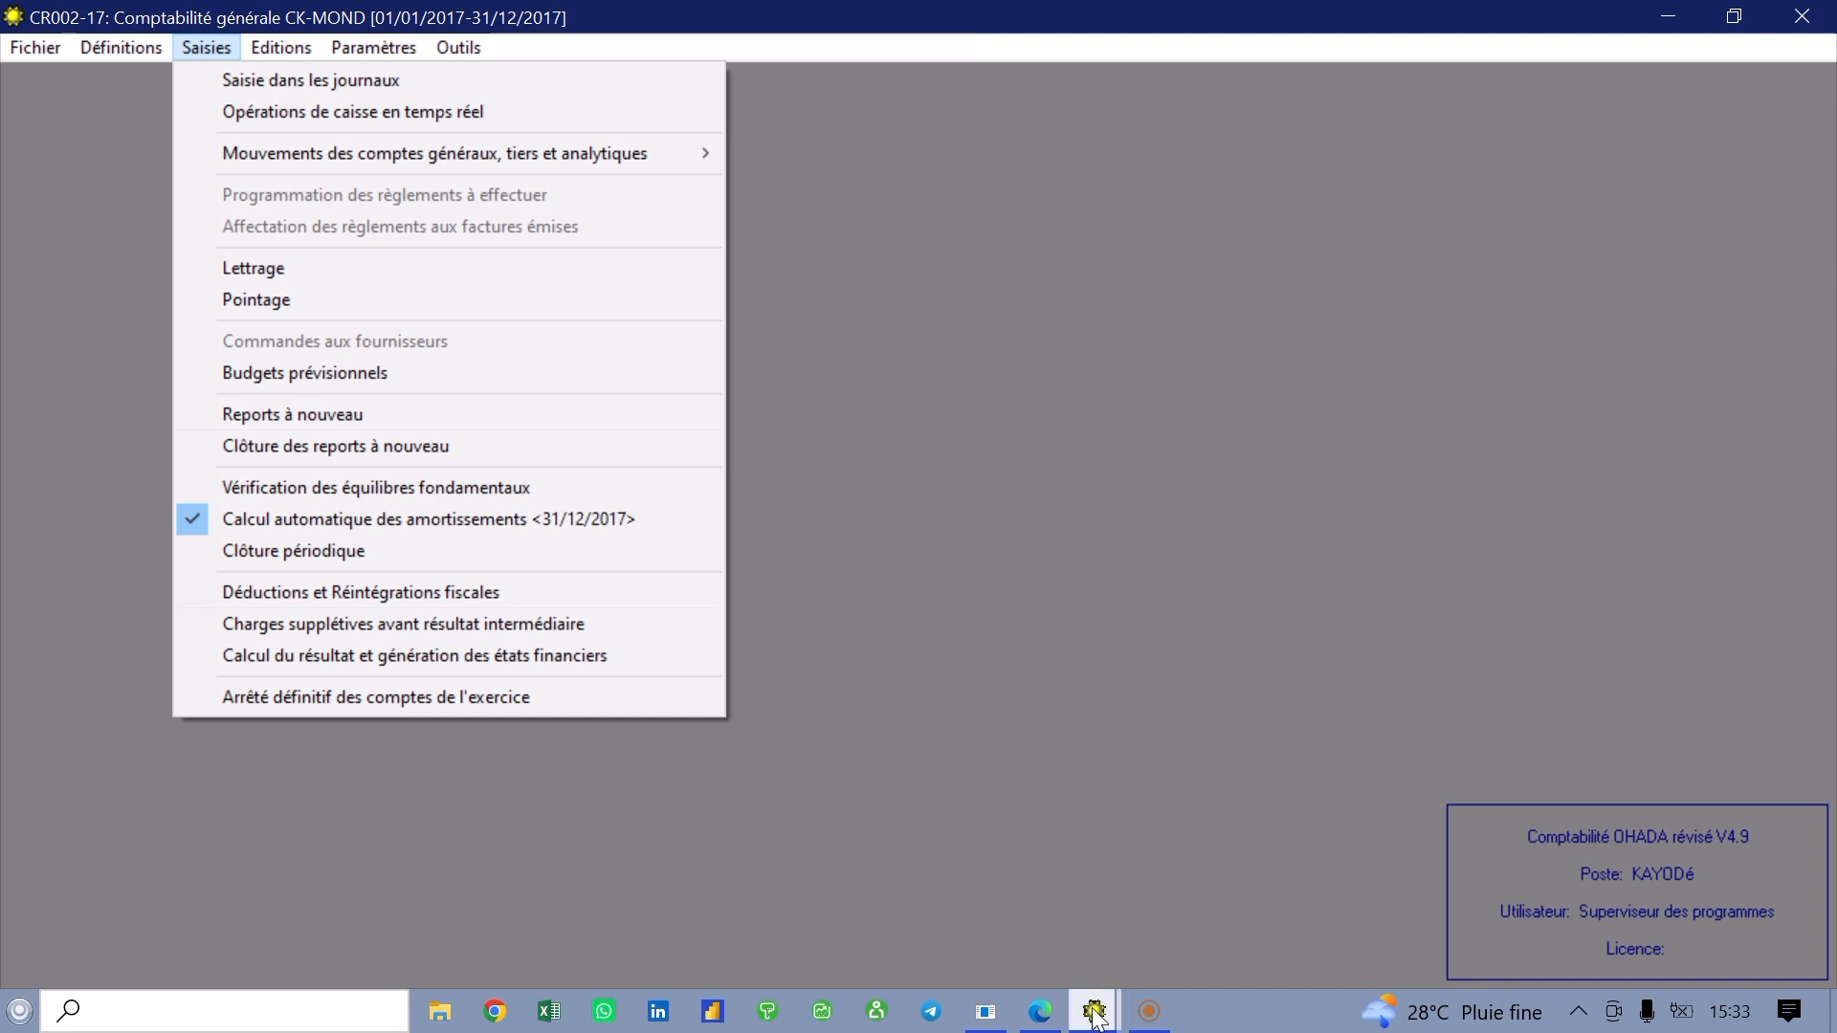
mouse_move(1095, 1012)
left_click(1220, 899)
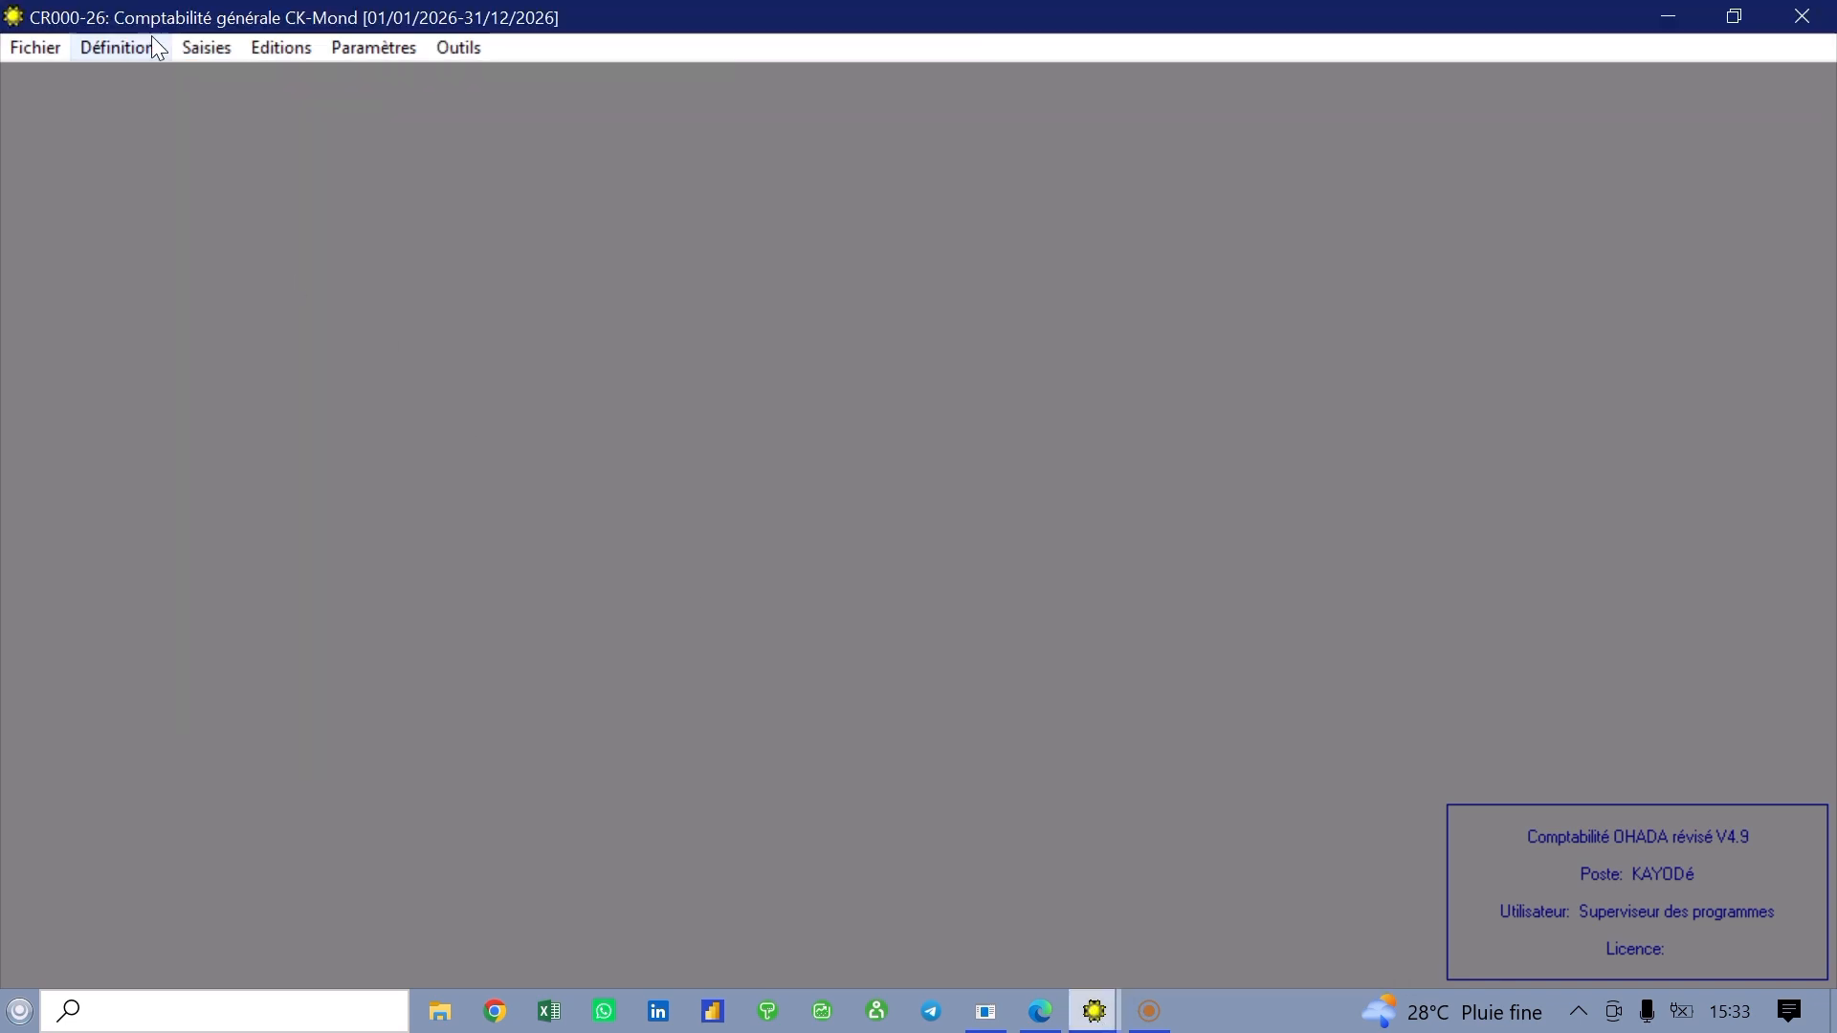
left_click(203, 50)
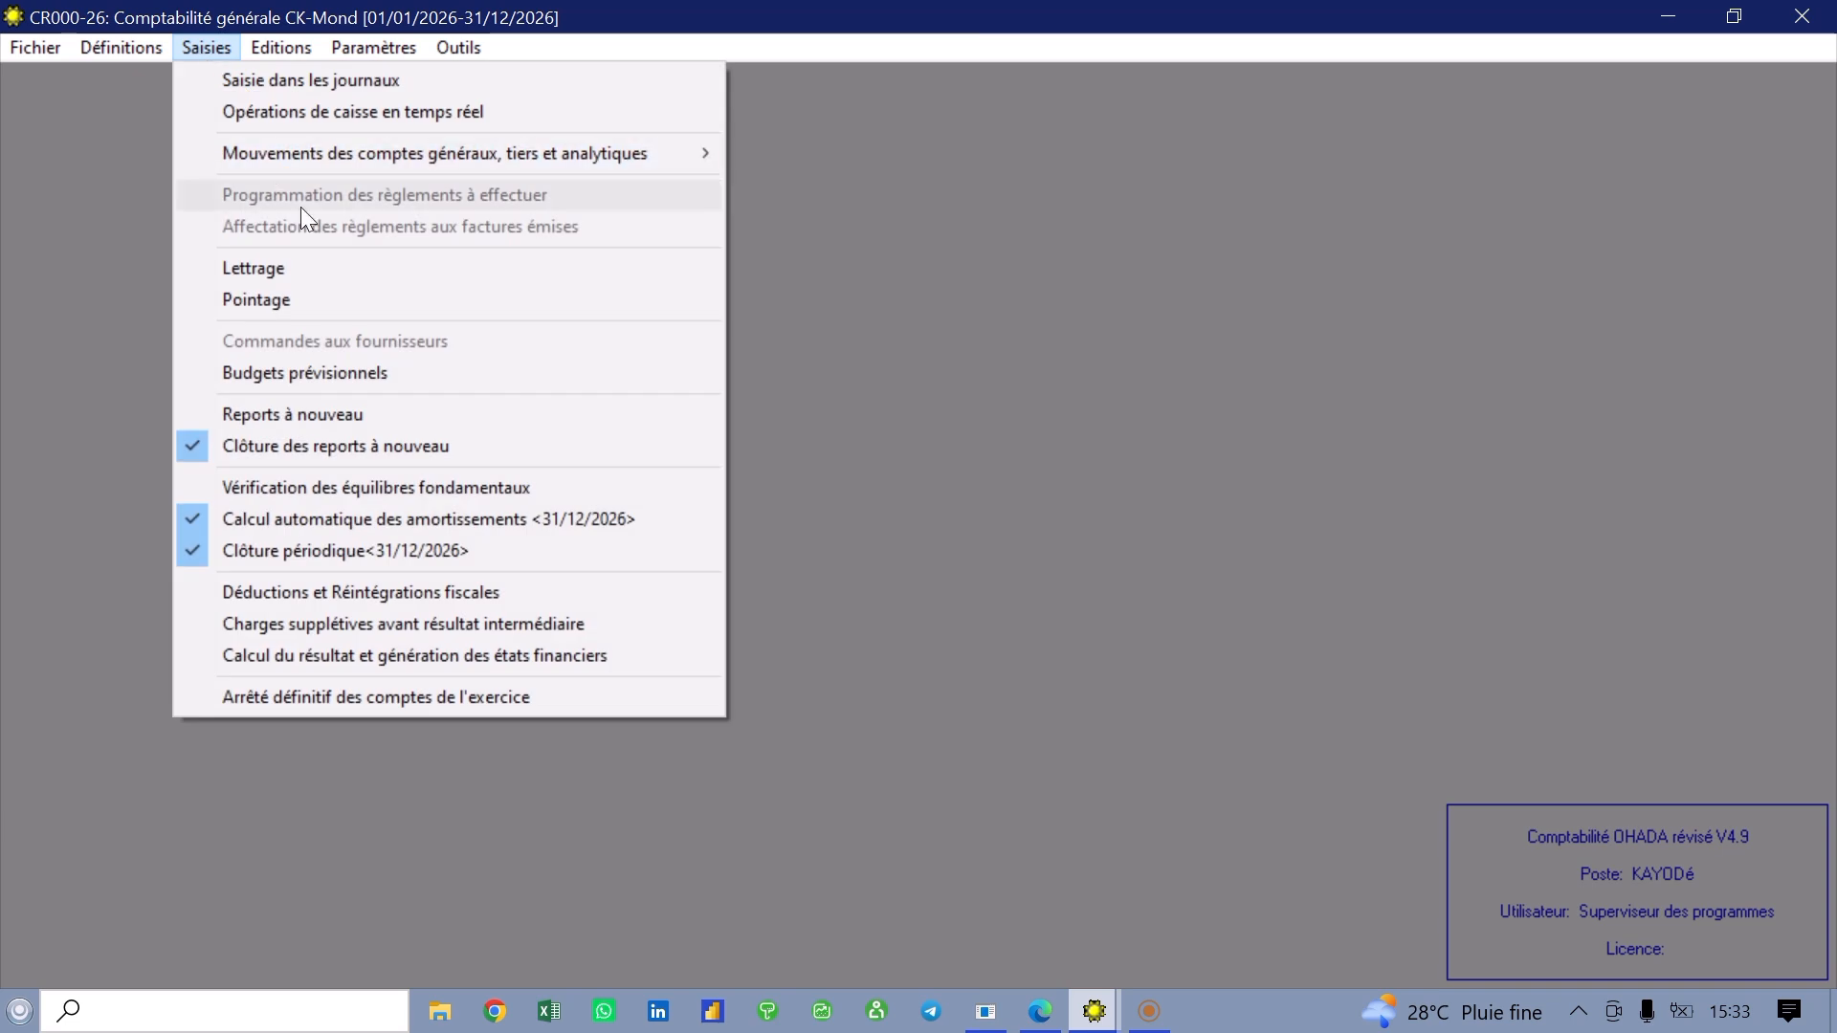
left_click(317, 595)
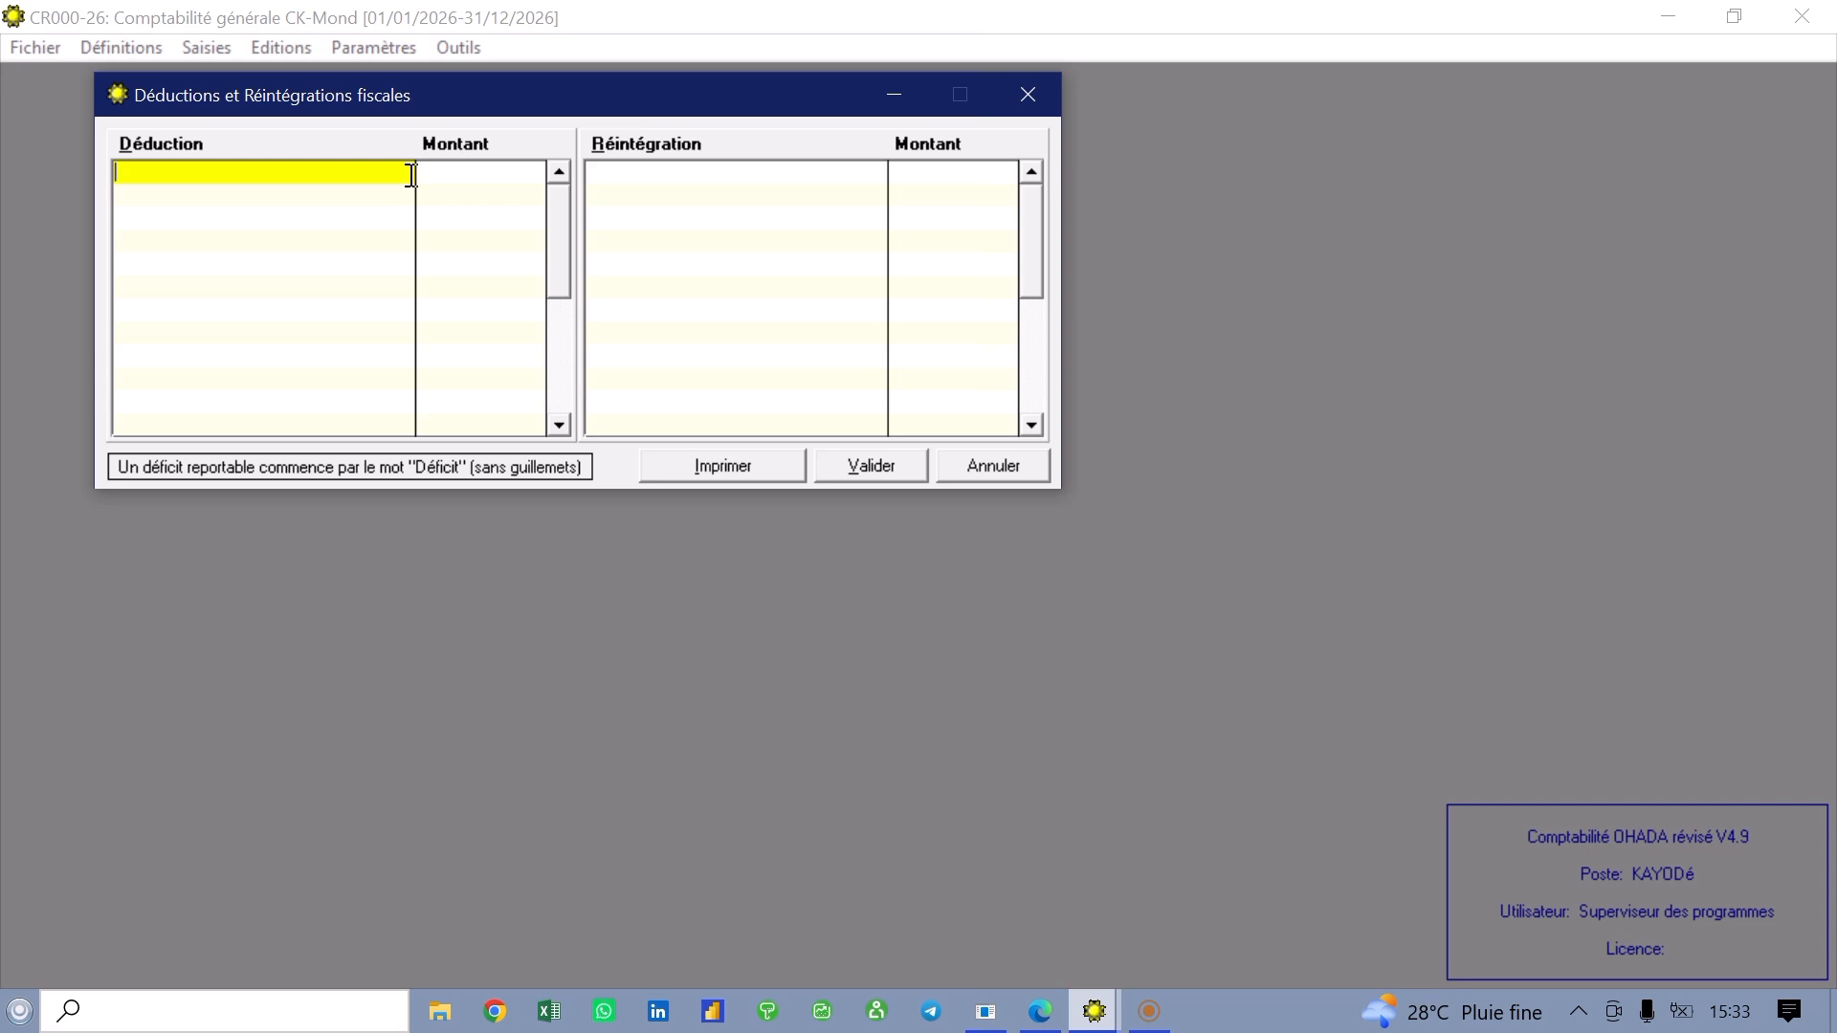
left_click(446, 170)
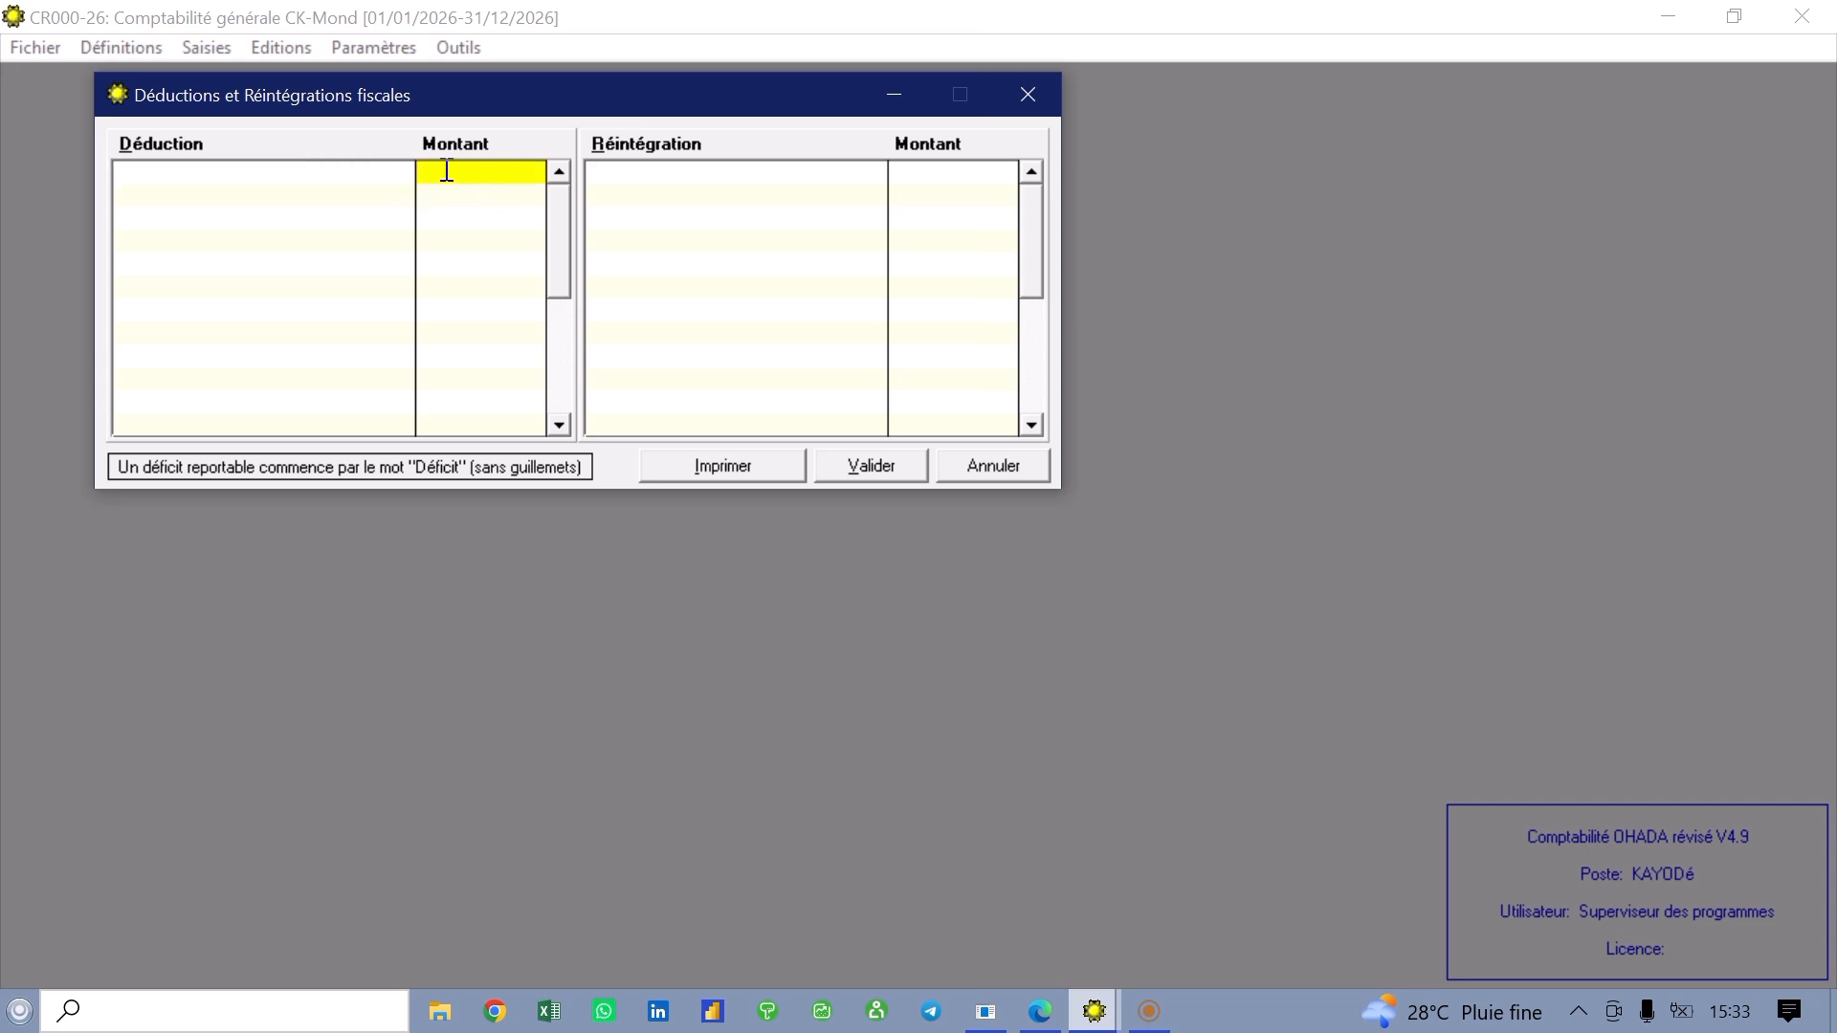
left_click(1028, 93)
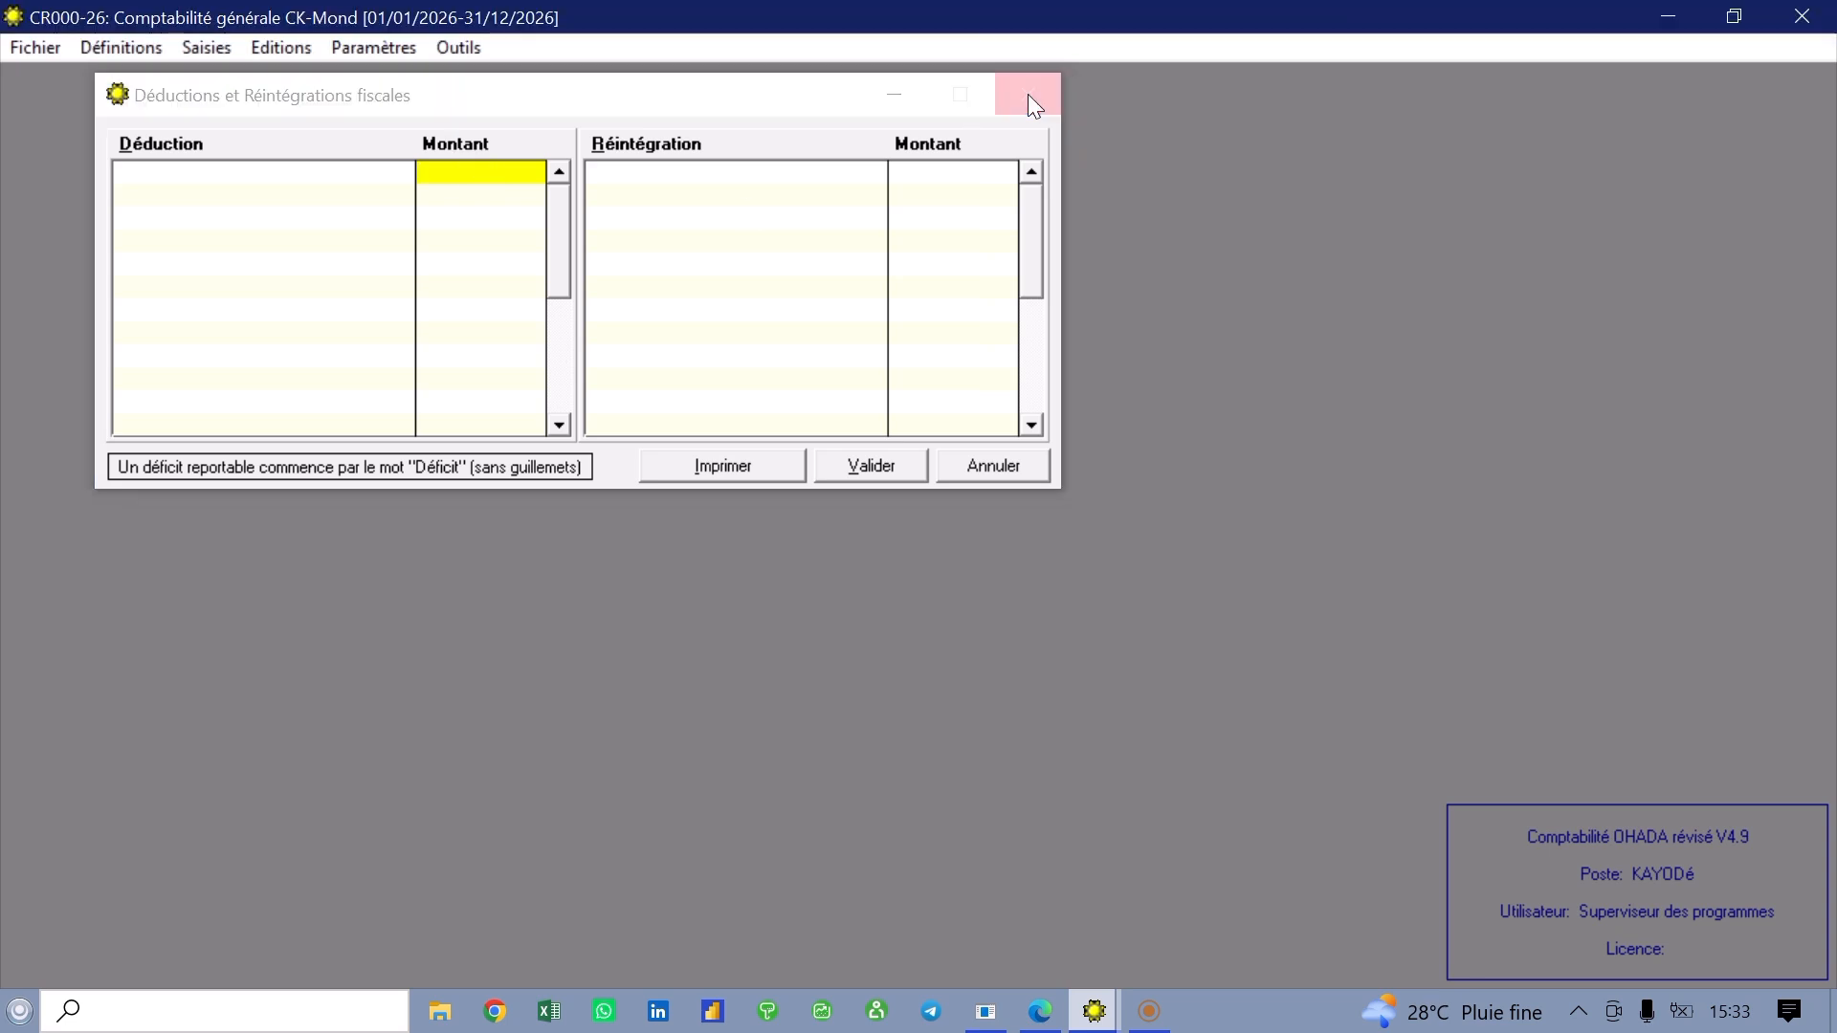
Open the result calculation and financial statement generation form and set the legal form to Etablissement.
left_click(216, 48)
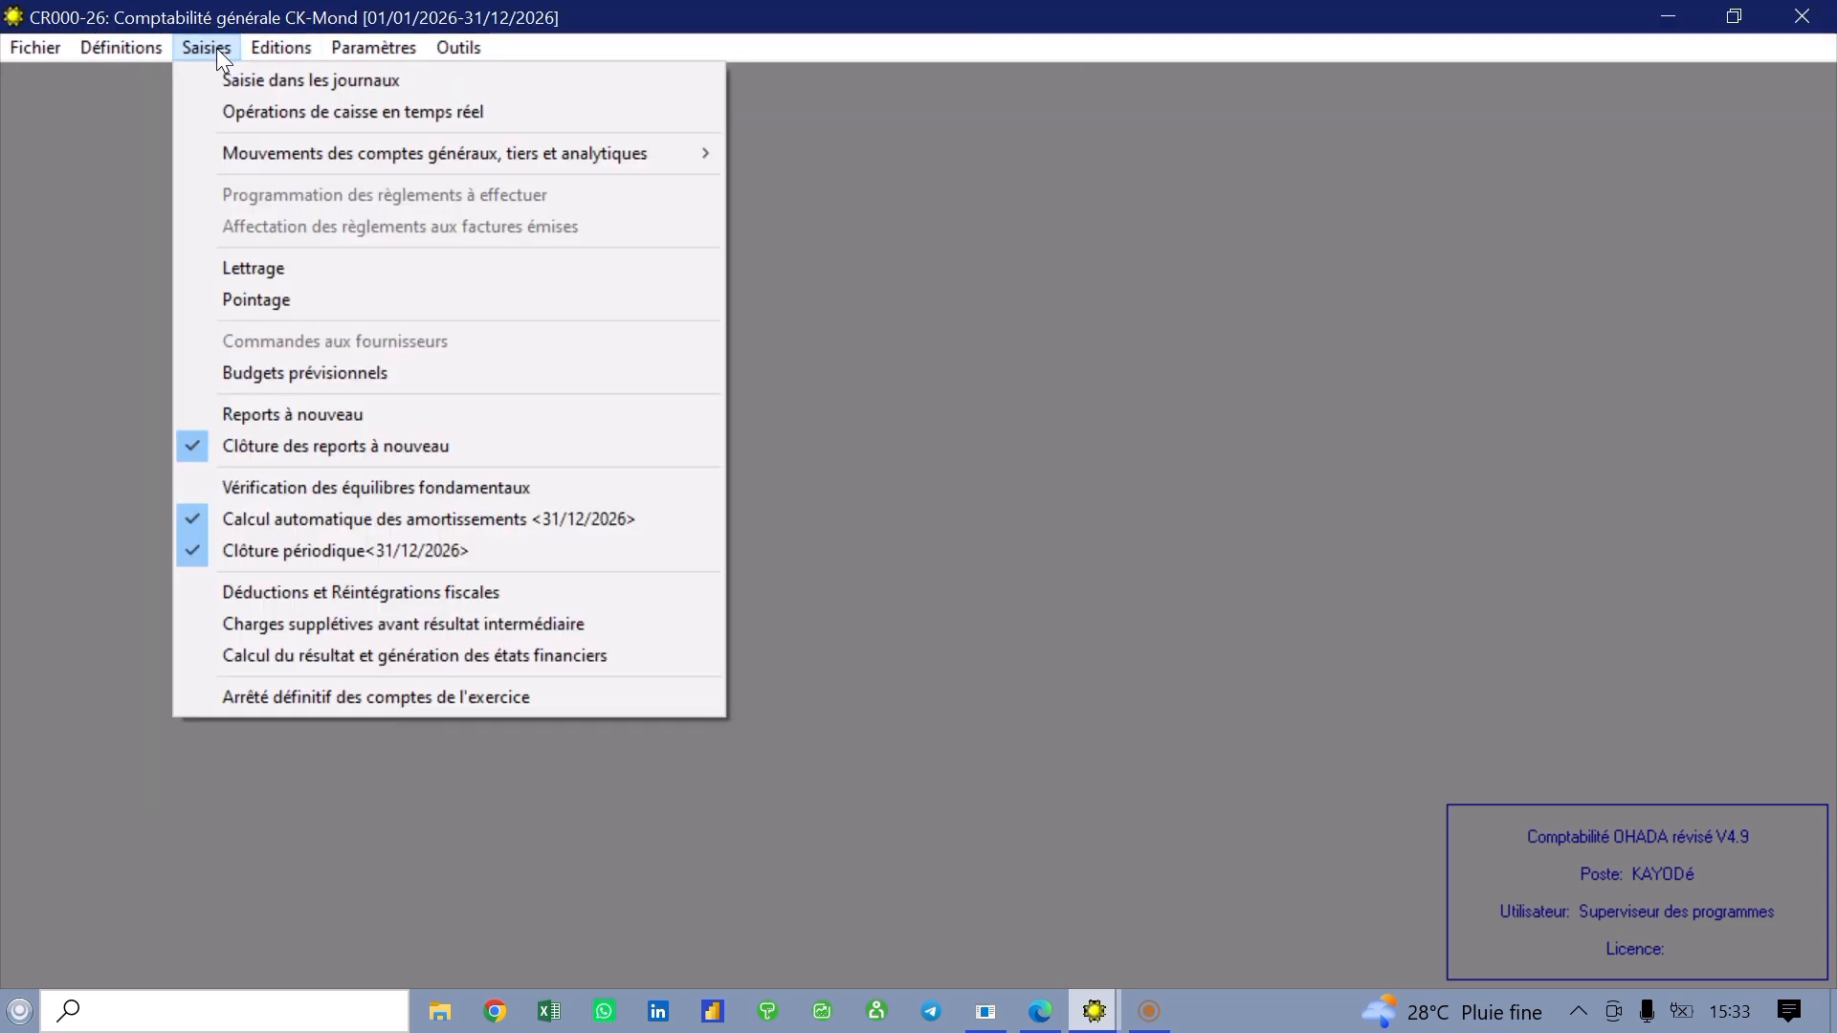
left_click(369, 657)
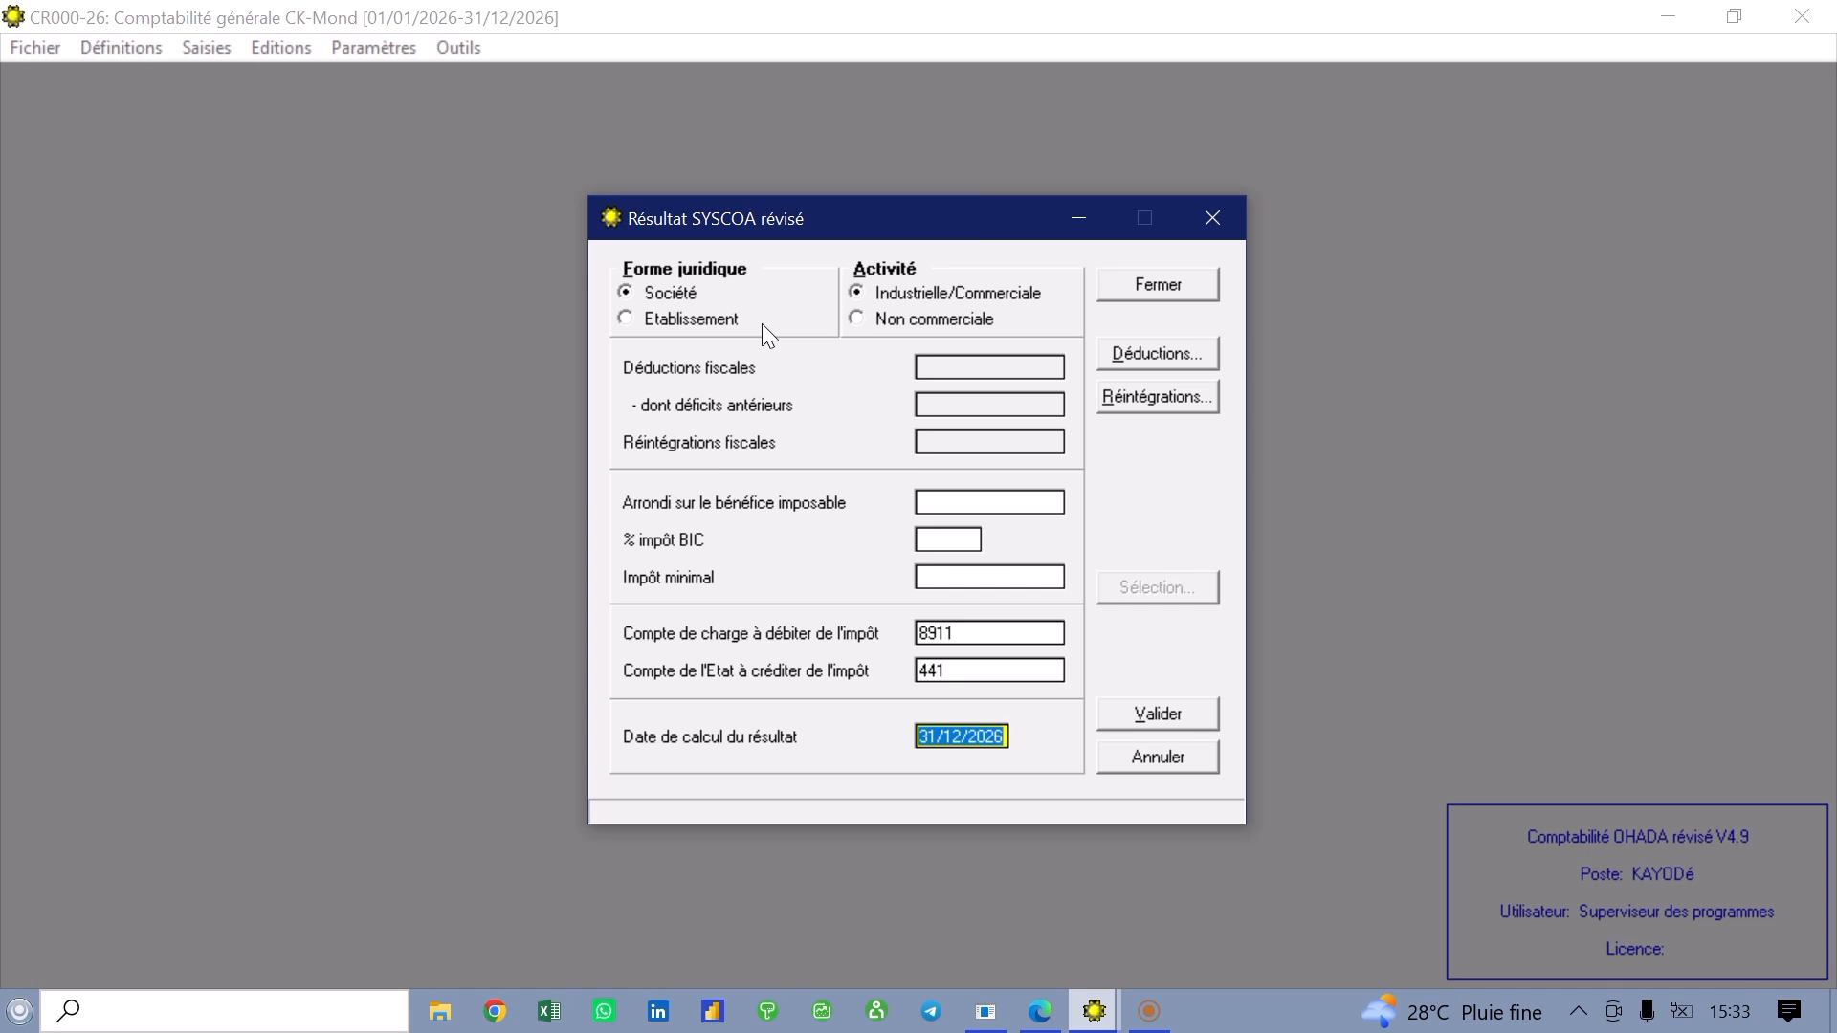
left_click(627, 318)
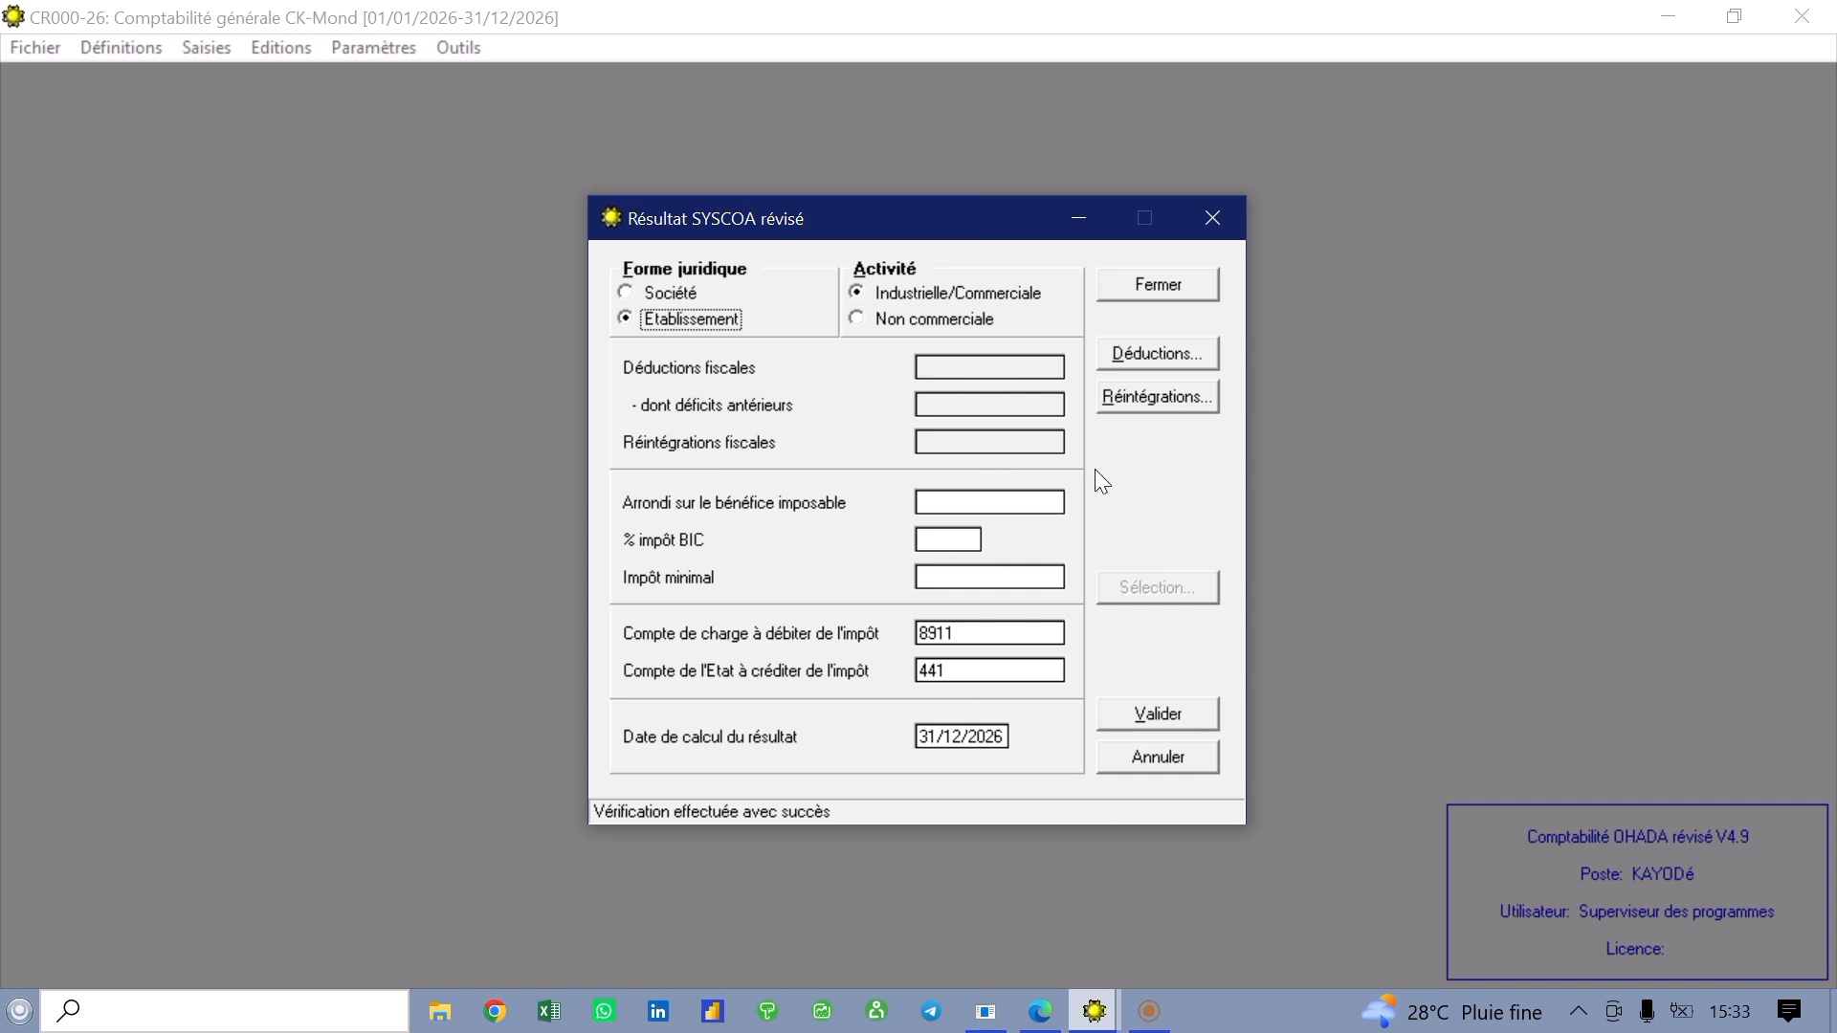
Set the rounding on taxable profit to 1 000 and the BIC tax rate to 30%.
left_click(963, 503)
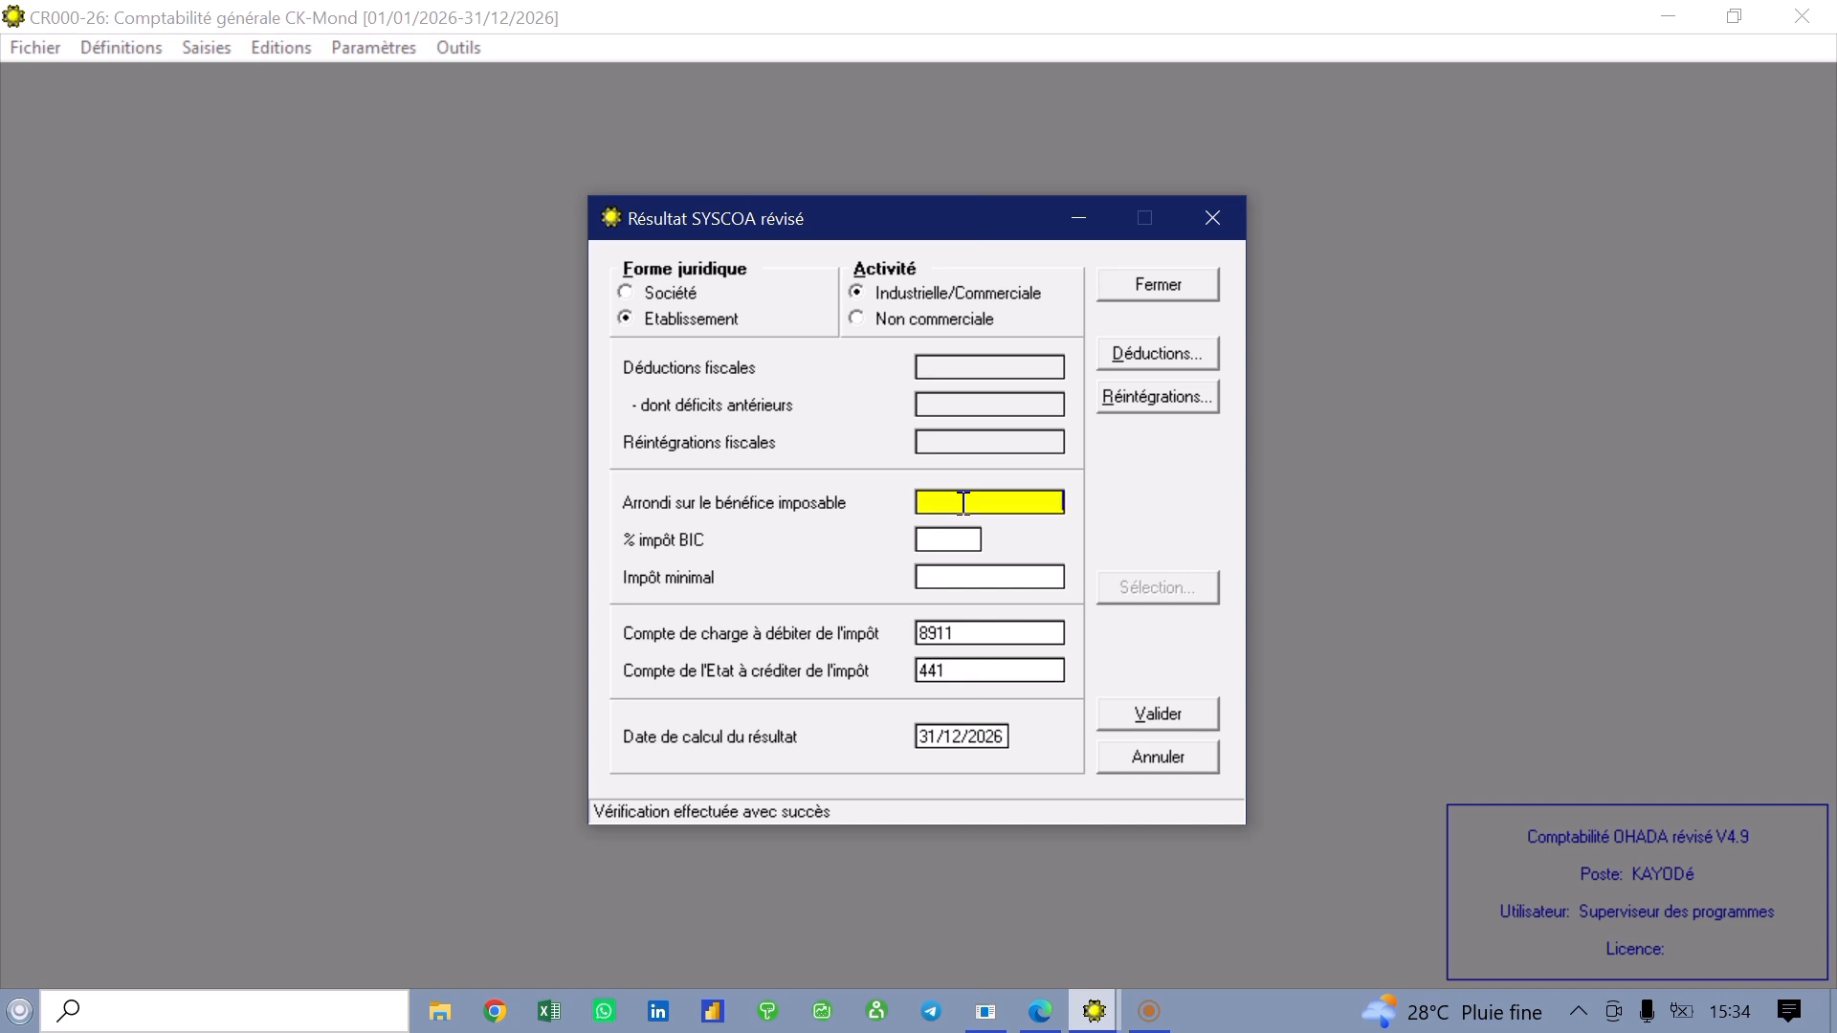
type("000")
key("Return")
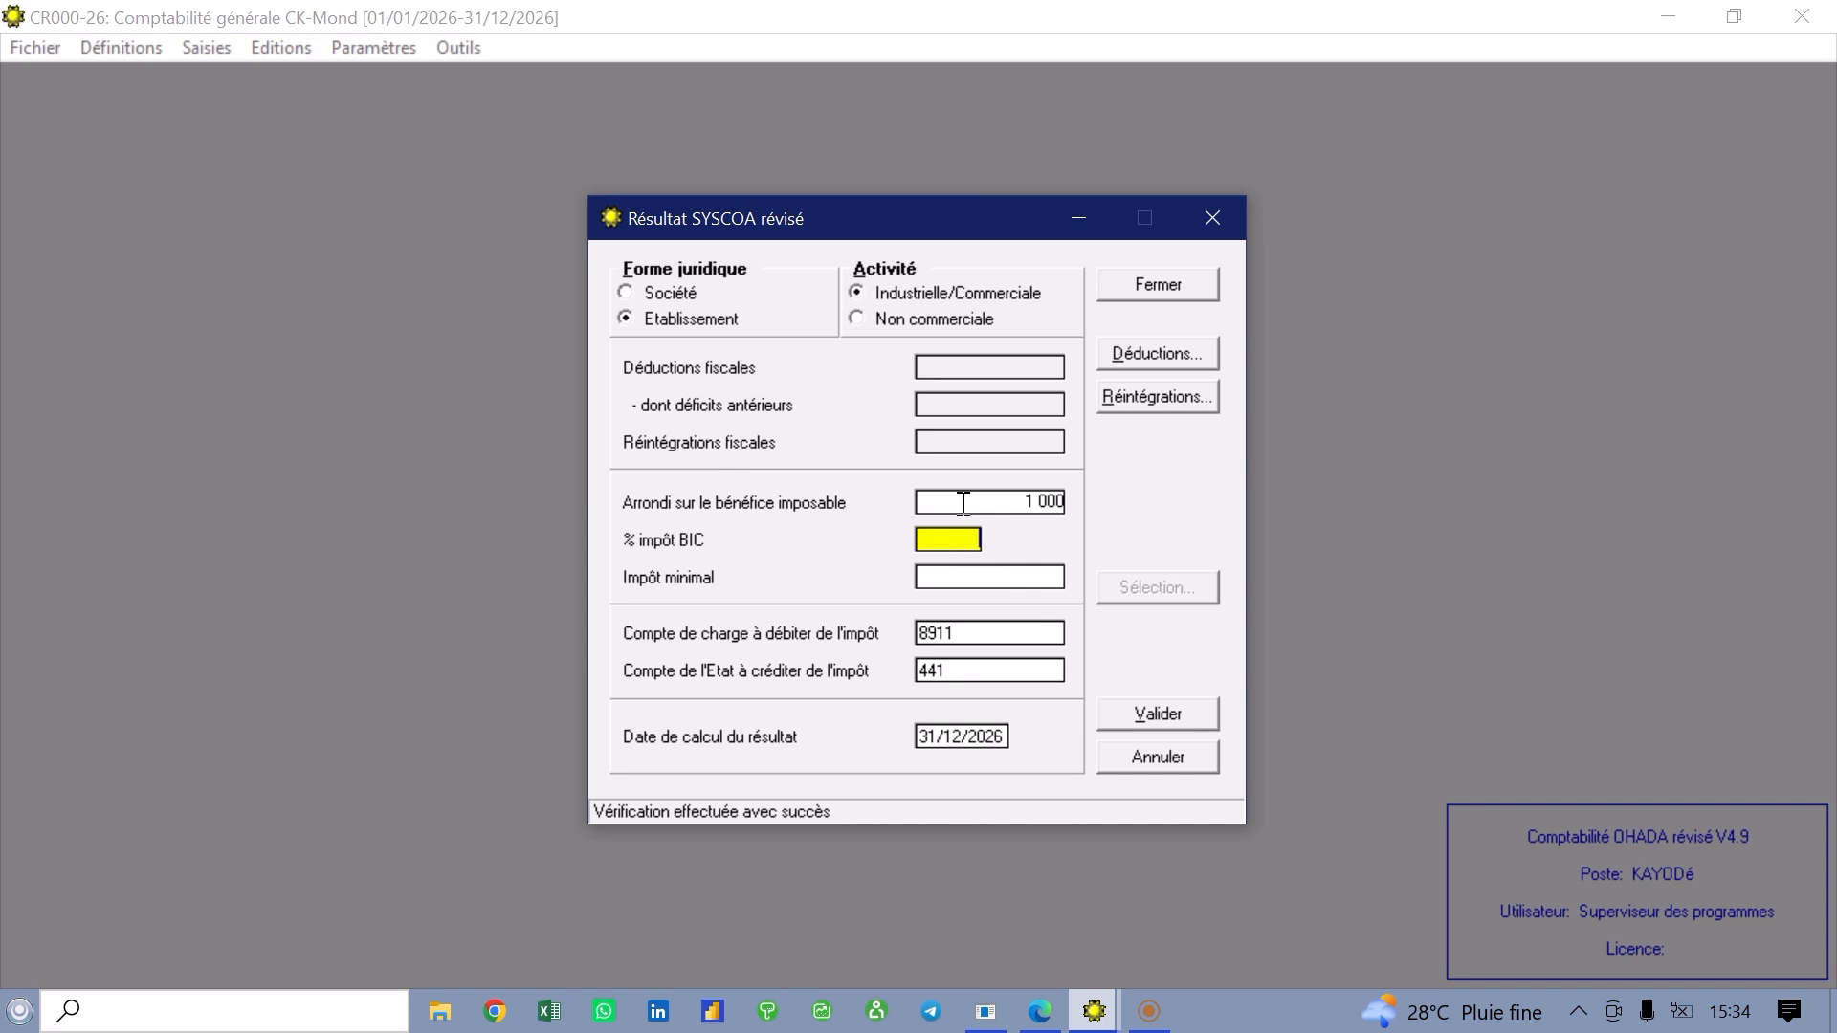
type("30")
key("Return")
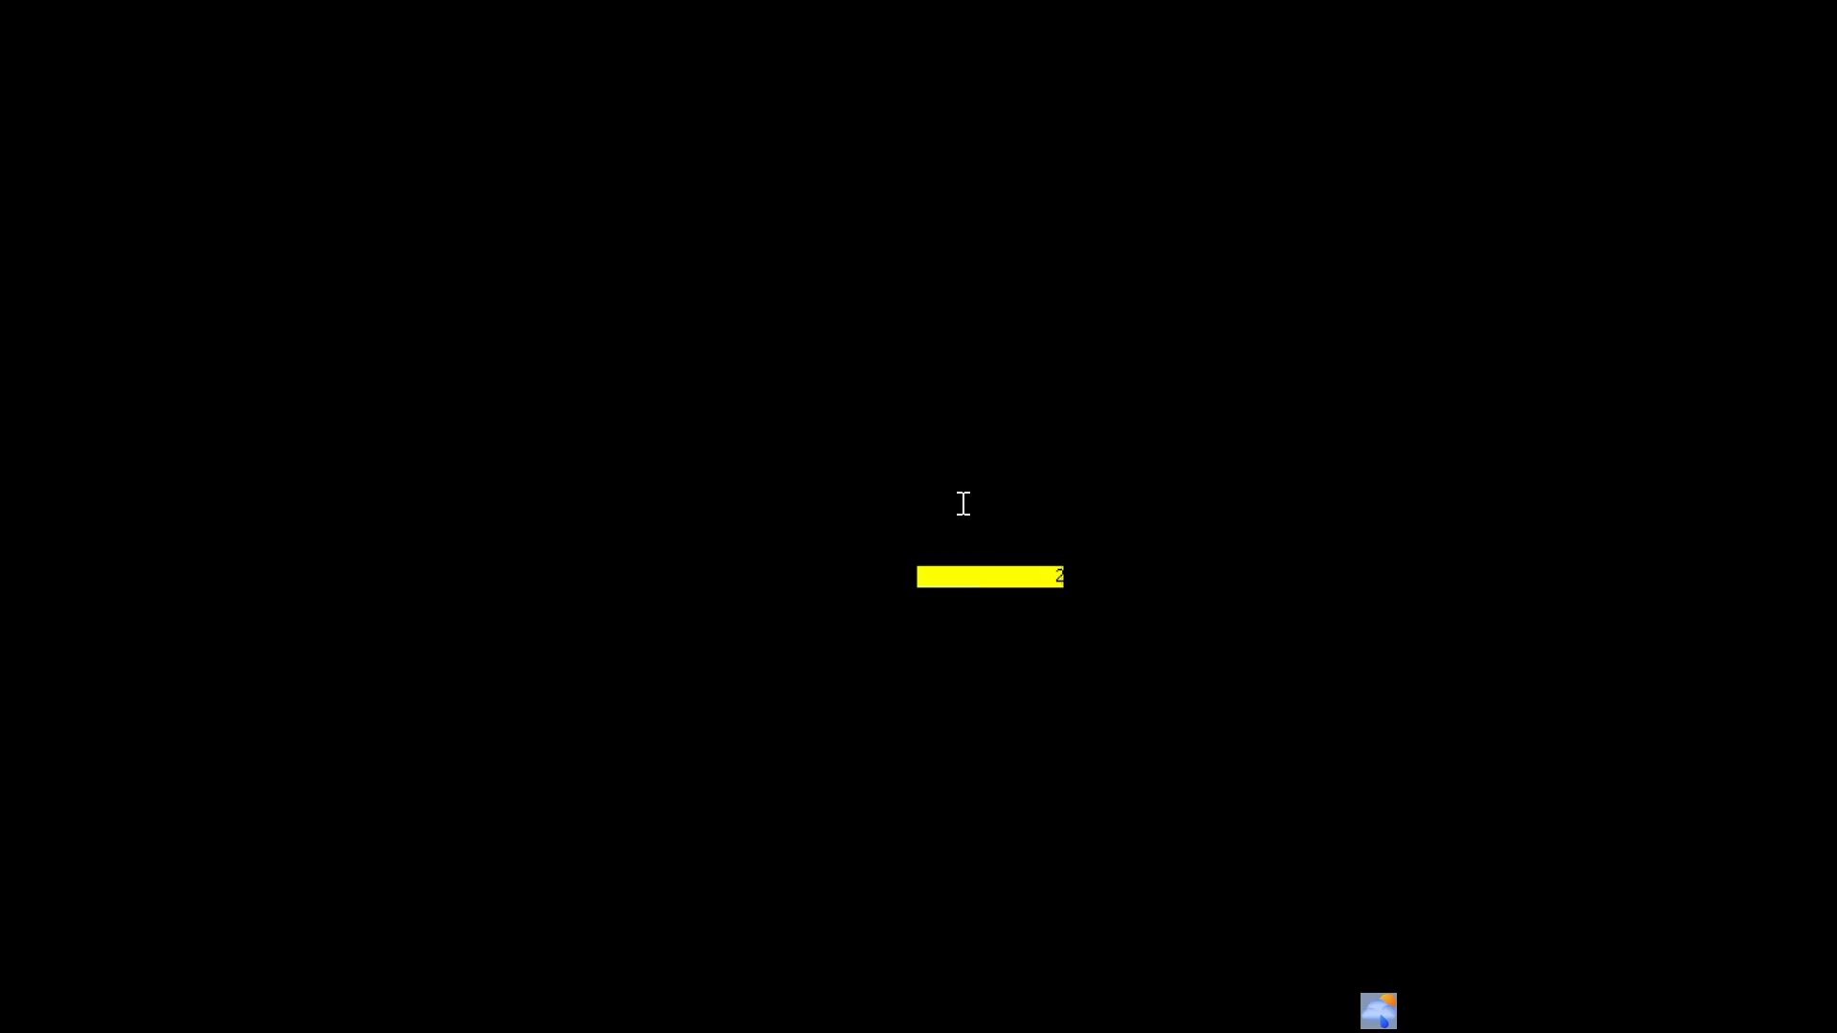
Set the minimum tax (Impôt minimal) to 500 000.
type("5")
key("BackSpace")
key("BackSpace")
type("500000")
key("Tab")
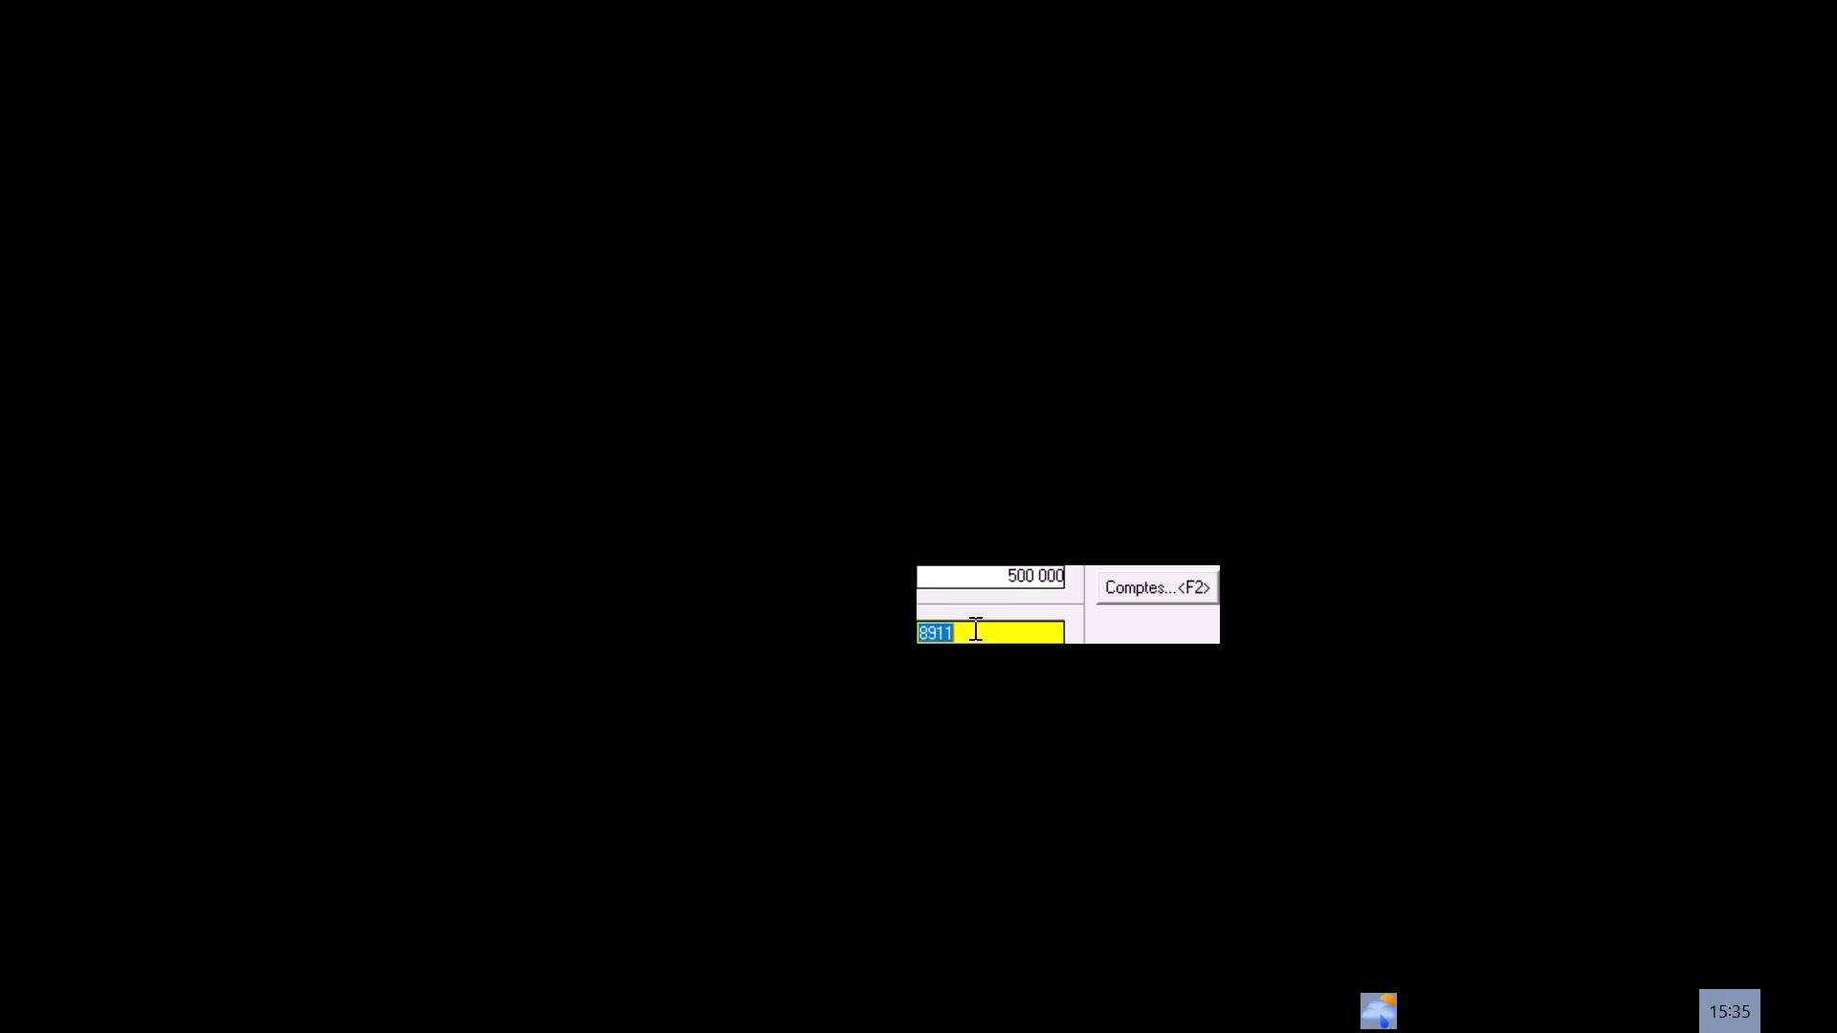
Replace the expense account debited for the tax with account 891, Impôts sur les Bénéfices de l'Exercice, from the chart of accounts.
key("Return")
key("Tab")
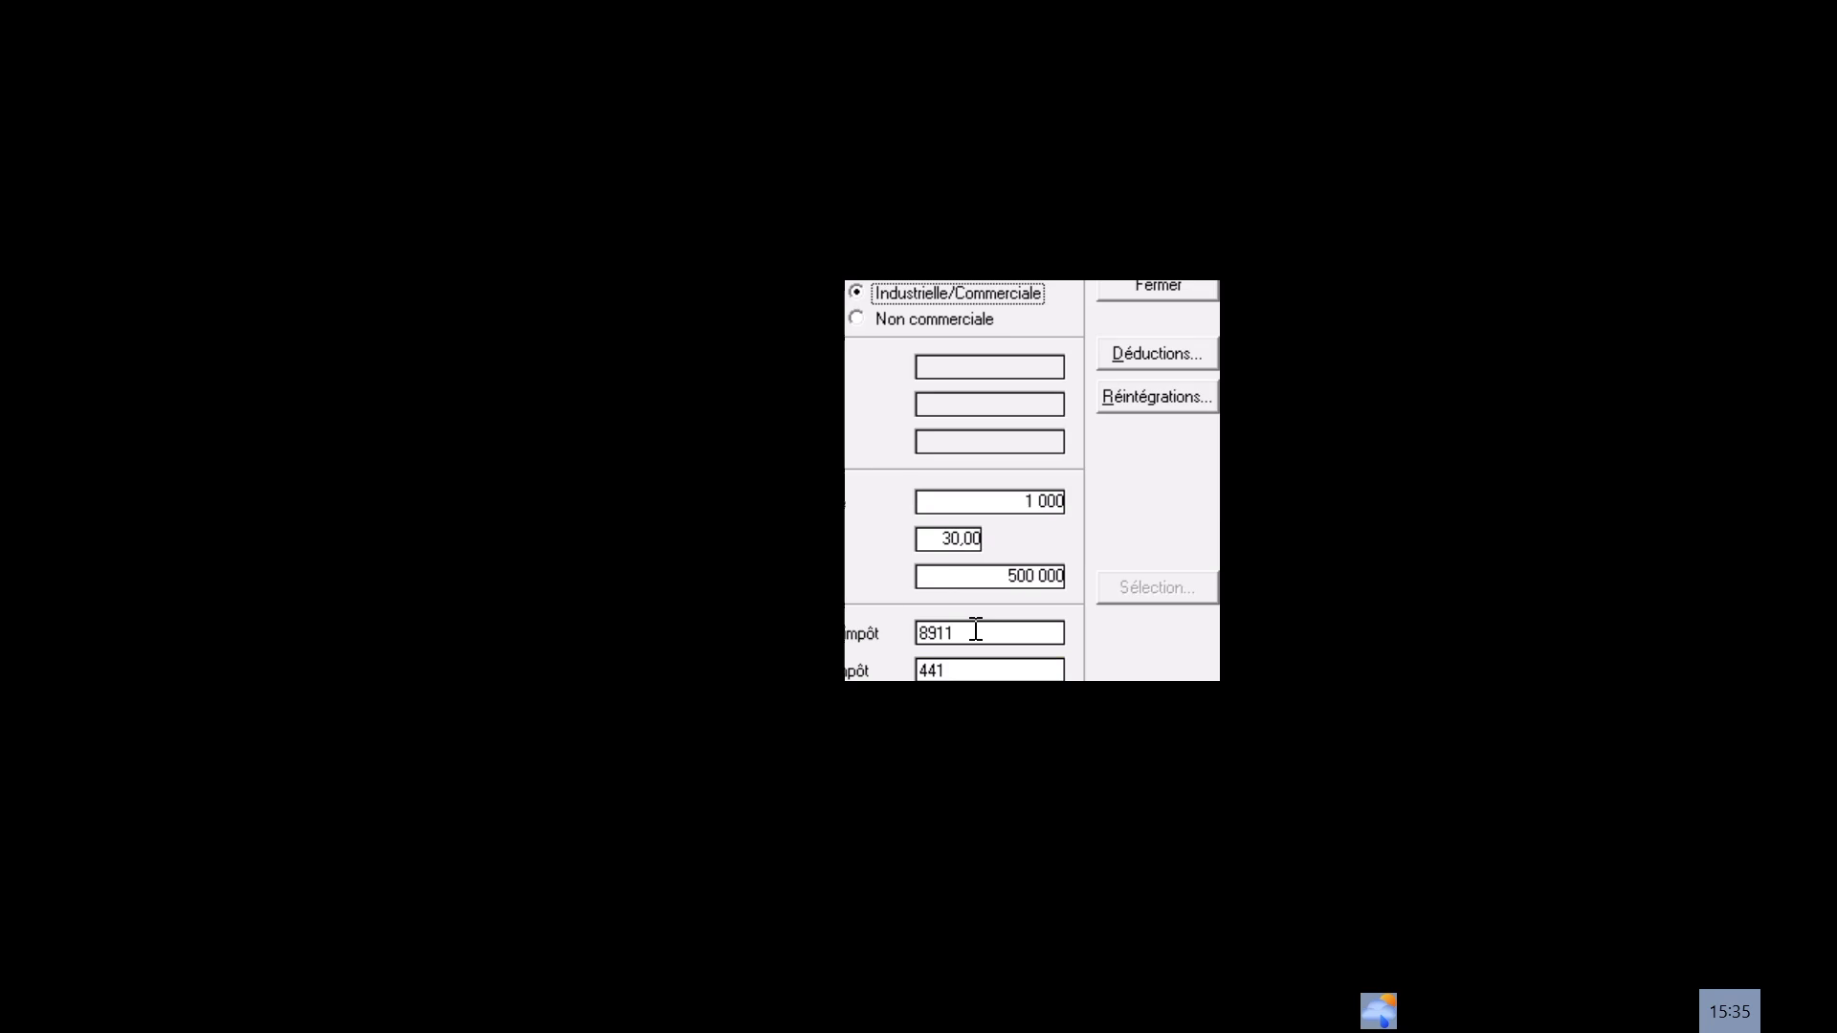
left_click(976, 630)
left_click(976, 630)
key("XF86AudioLowerVolume")
key("XF86AudioLowerVolume")
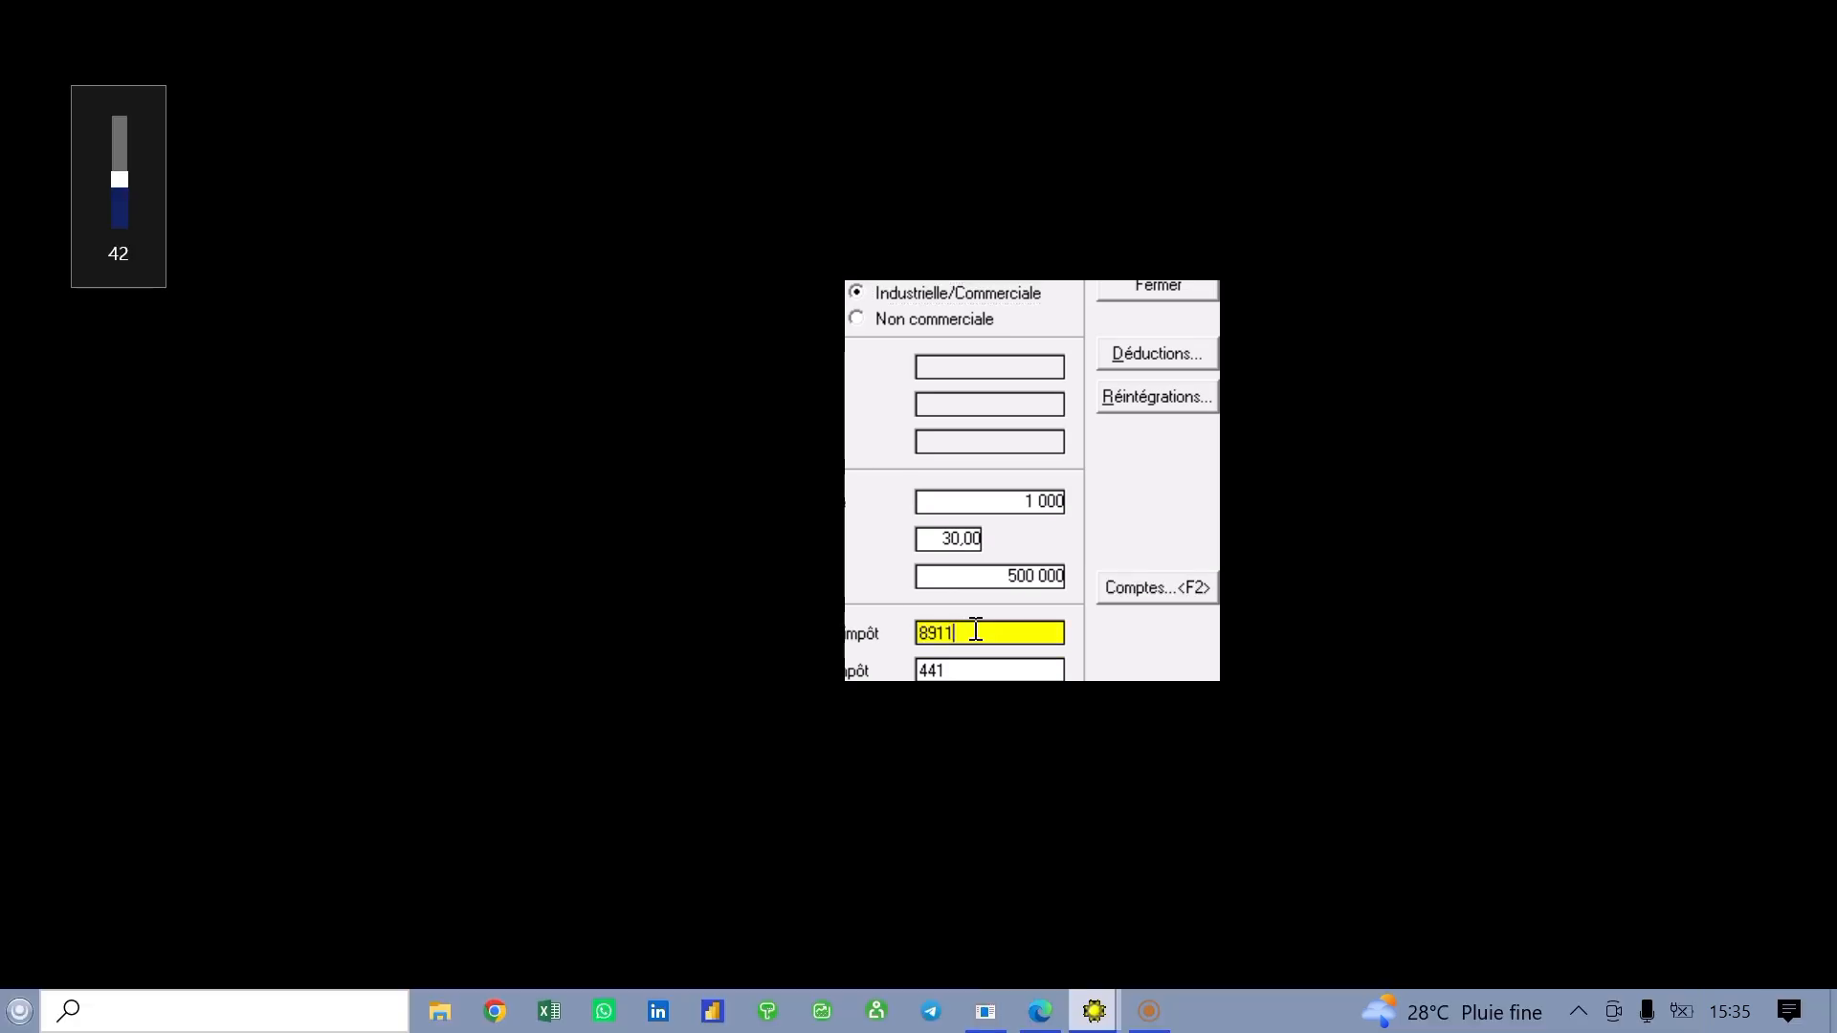
key("F2")
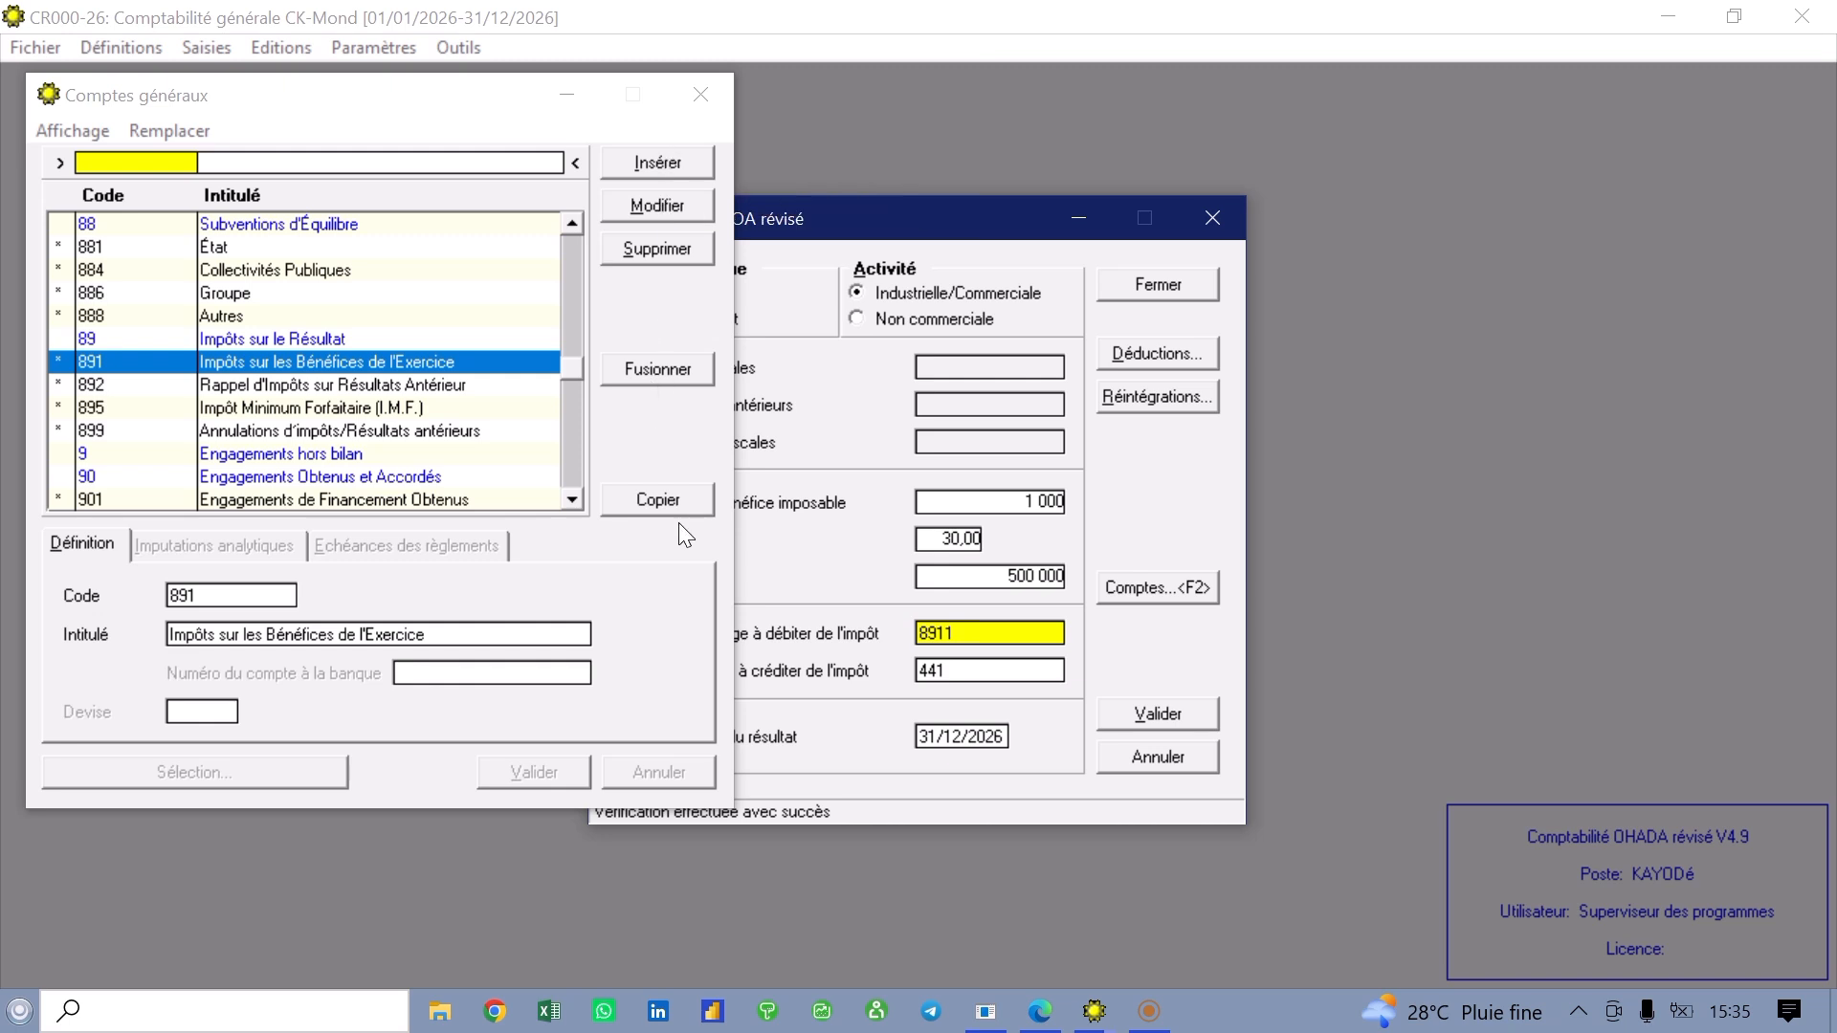
left_click(689, 491)
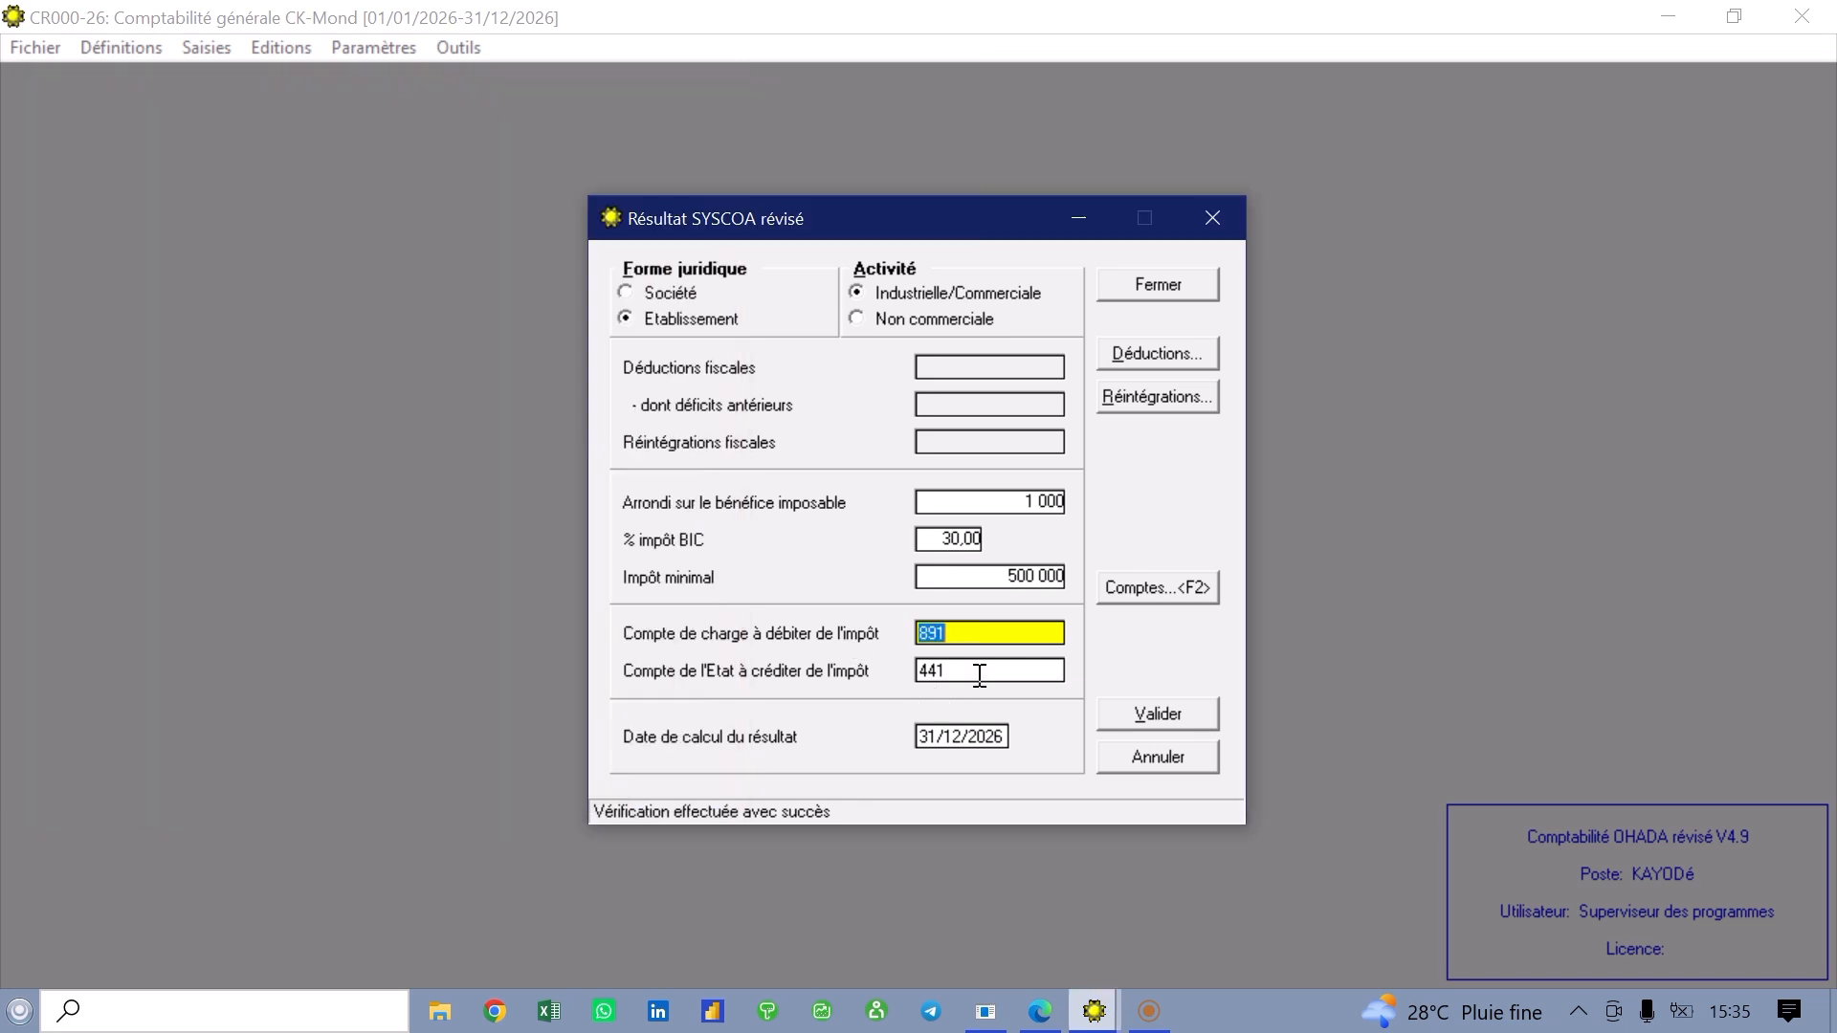
Set the State account credited for the tax to 441, État, Impôt sur les Bénéfices, from the chart of accounts.
left_click(984, 671)
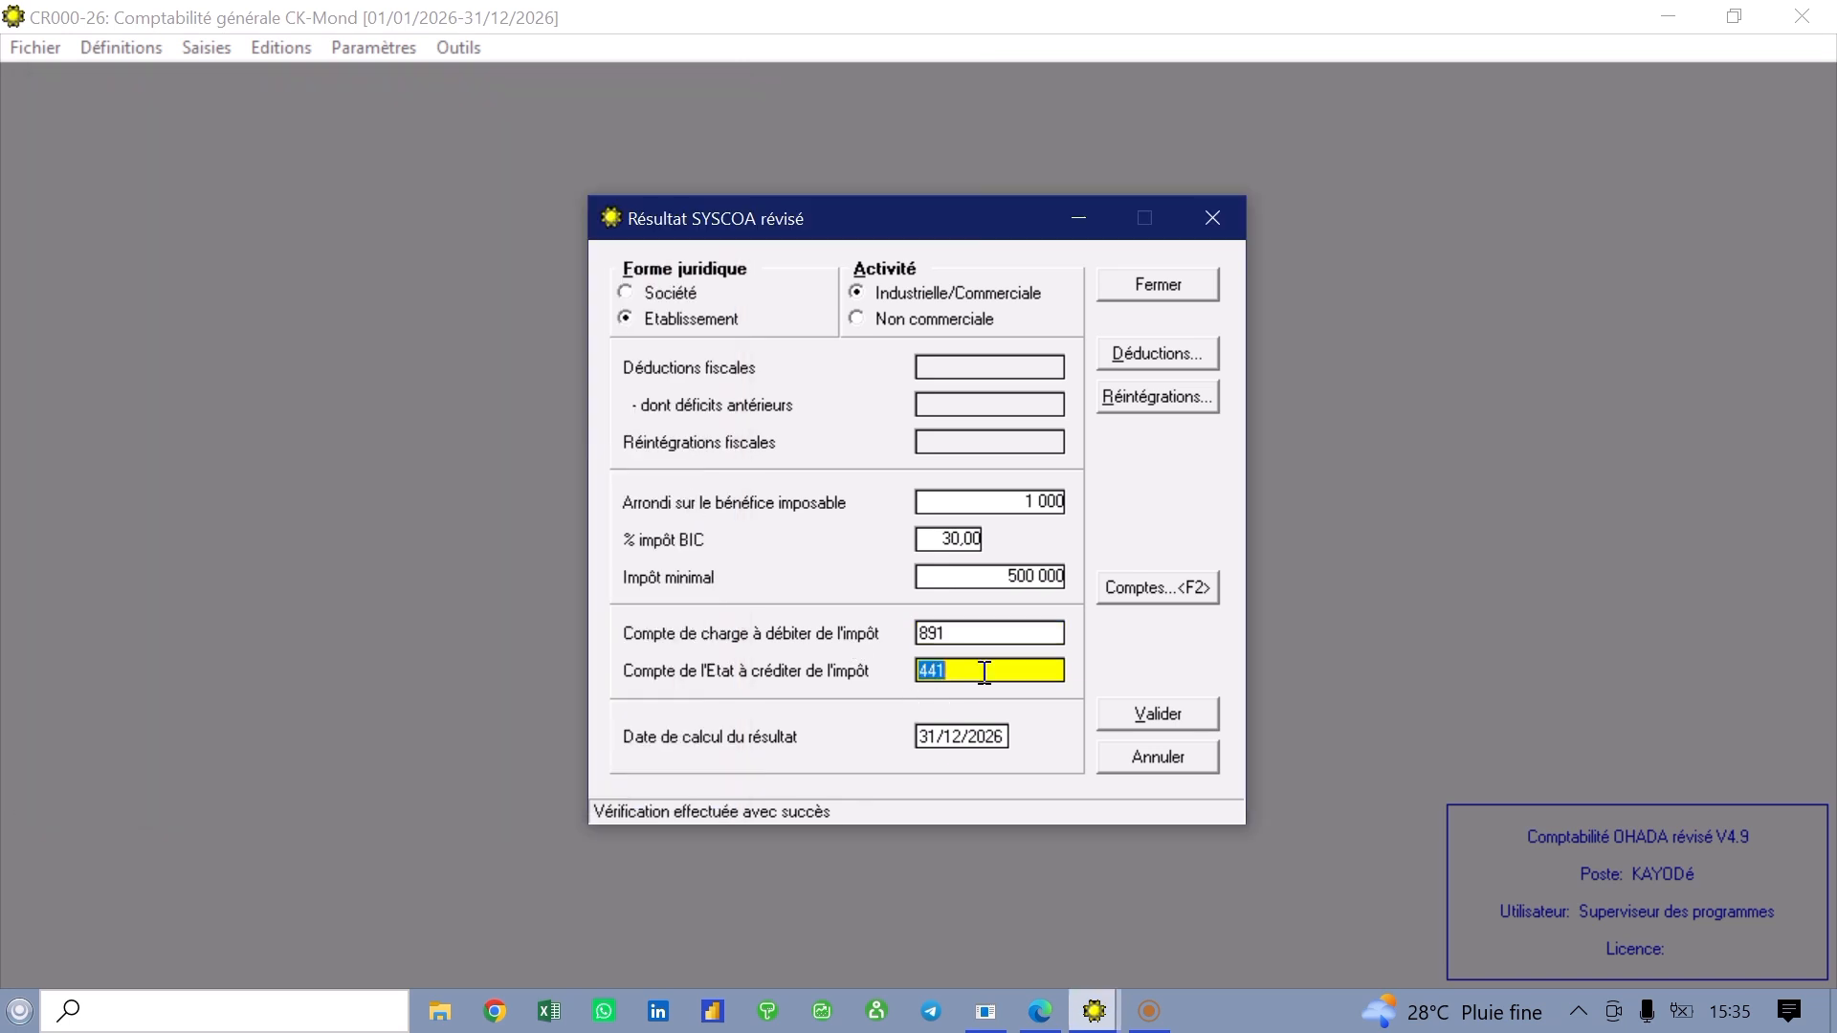
key("F2")
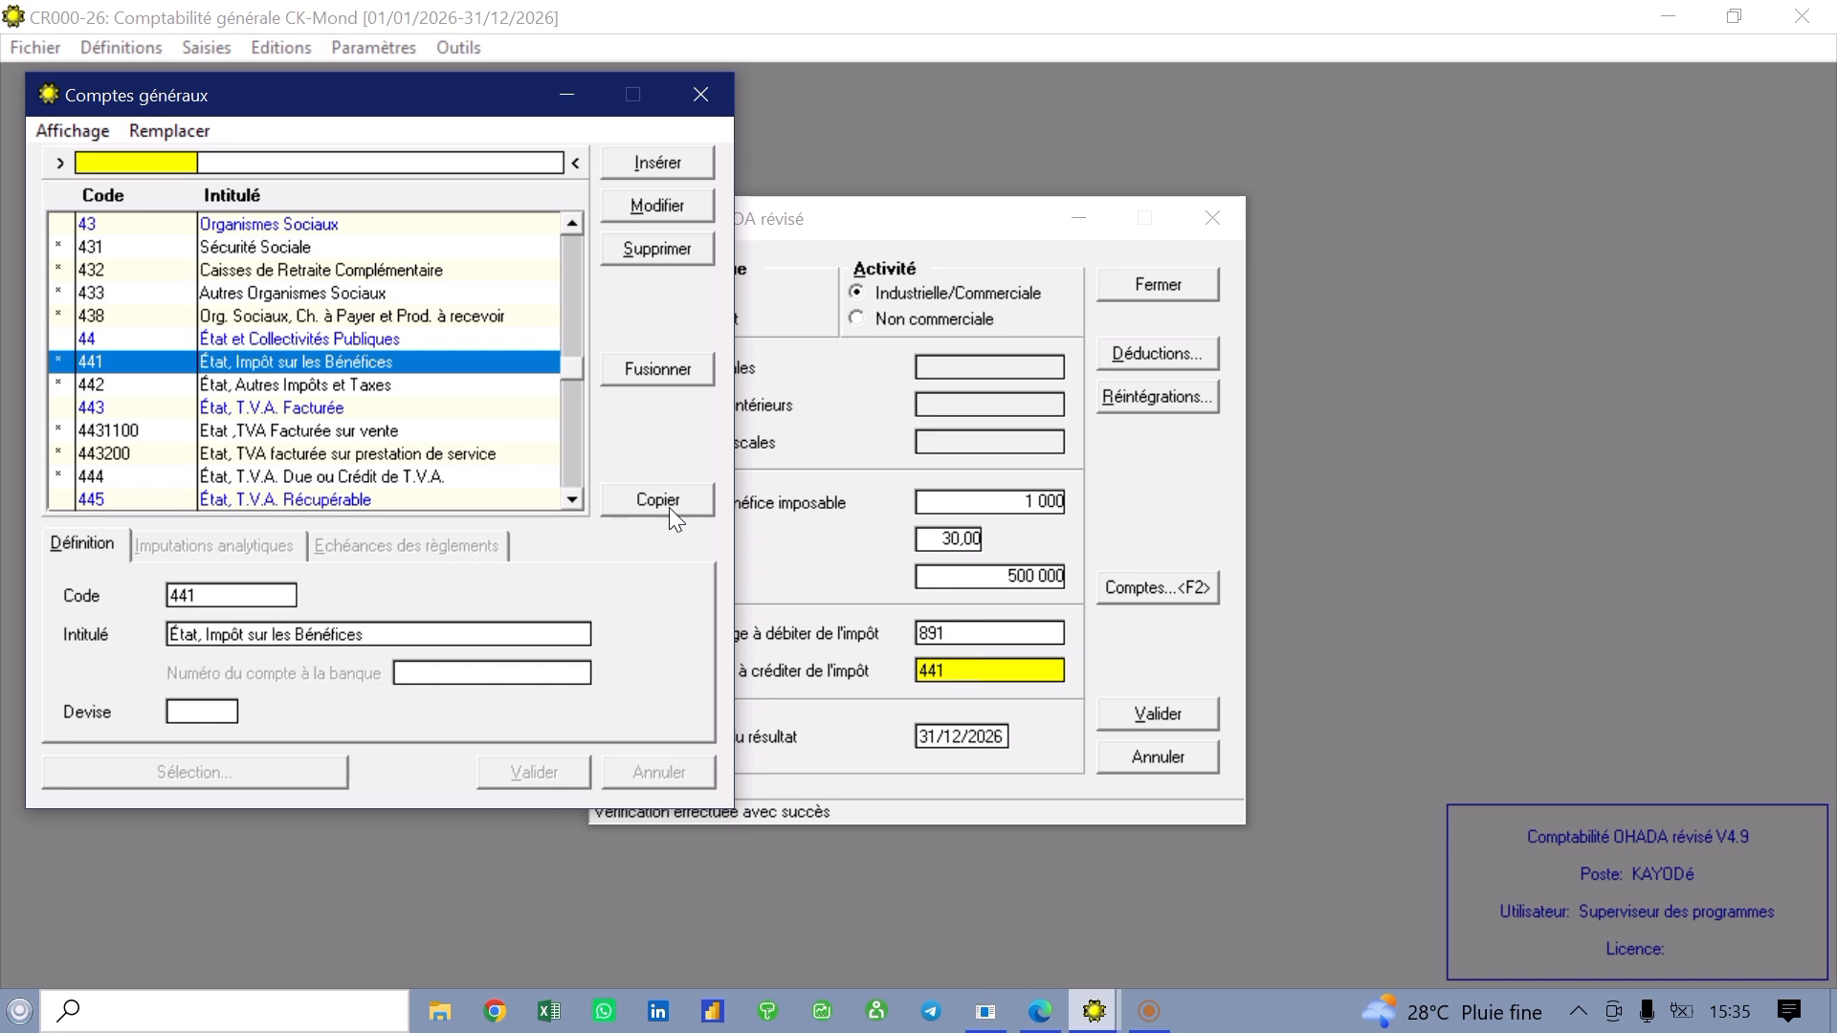
left_click(657, 500)
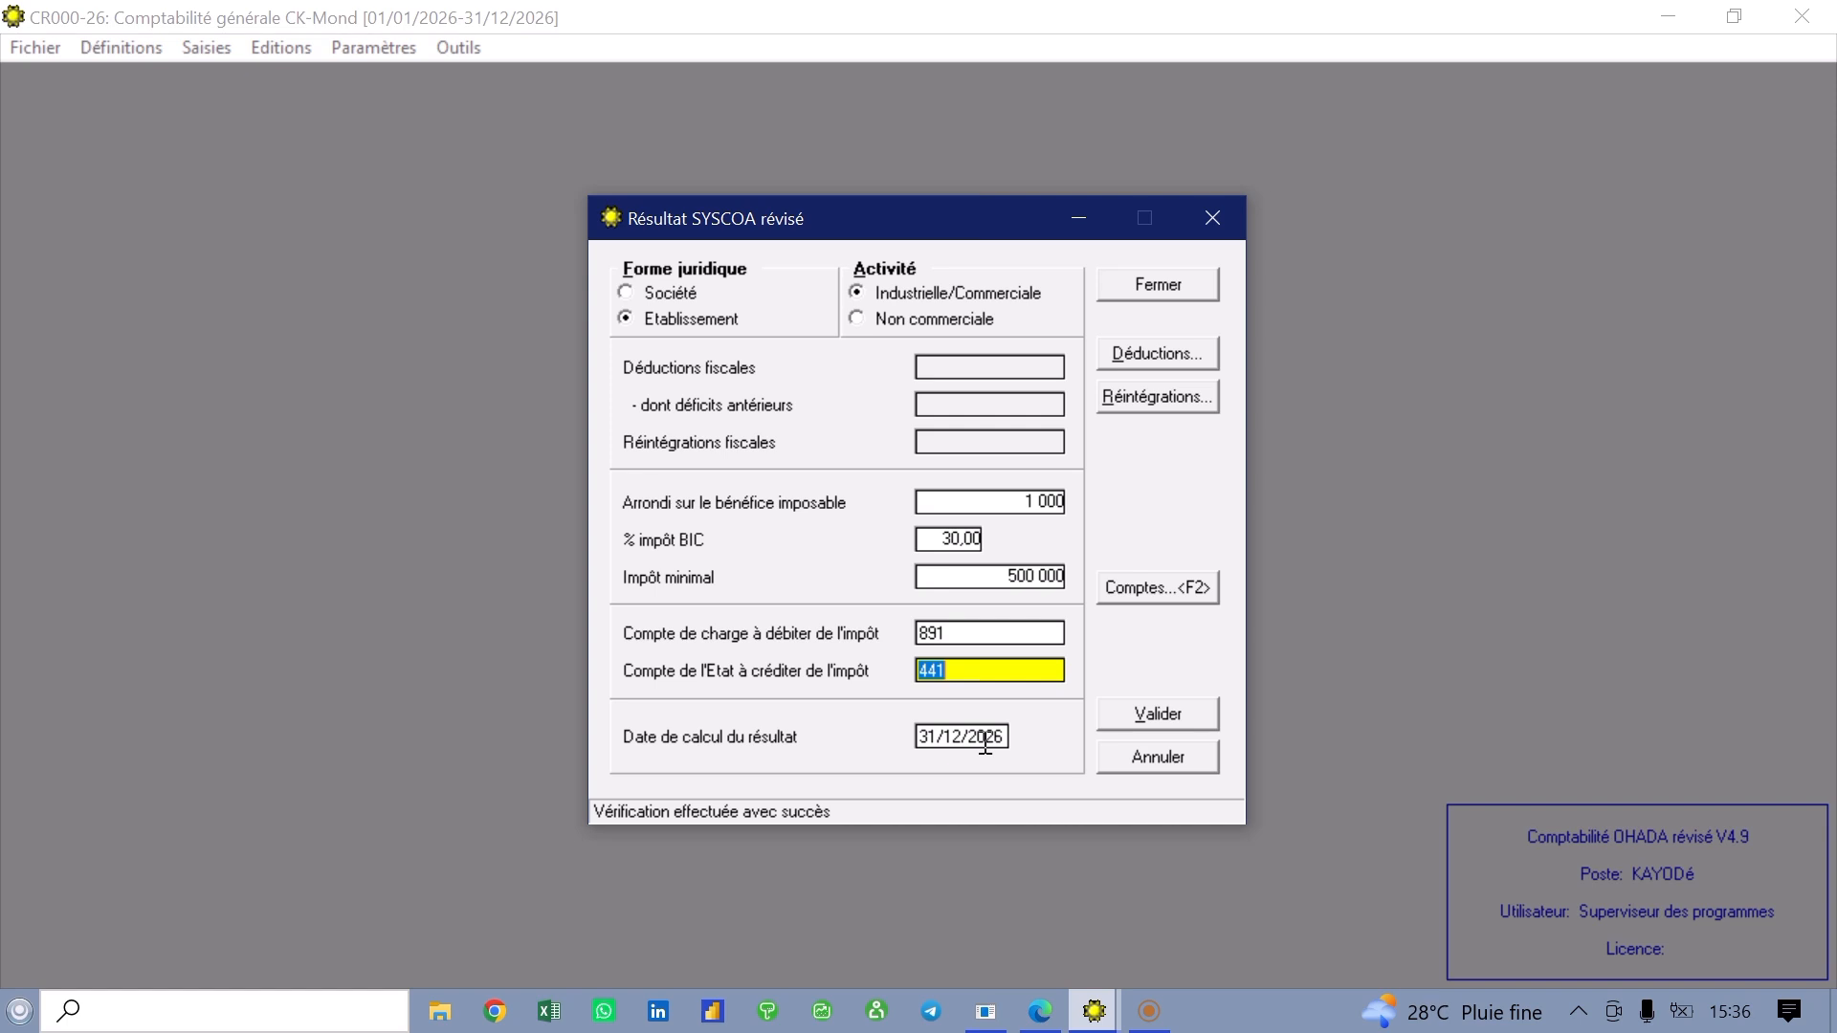
Run the result and balance sheet calculation dated 31/12/2026 and acknowledge its summary.
left_click(1151, 717)
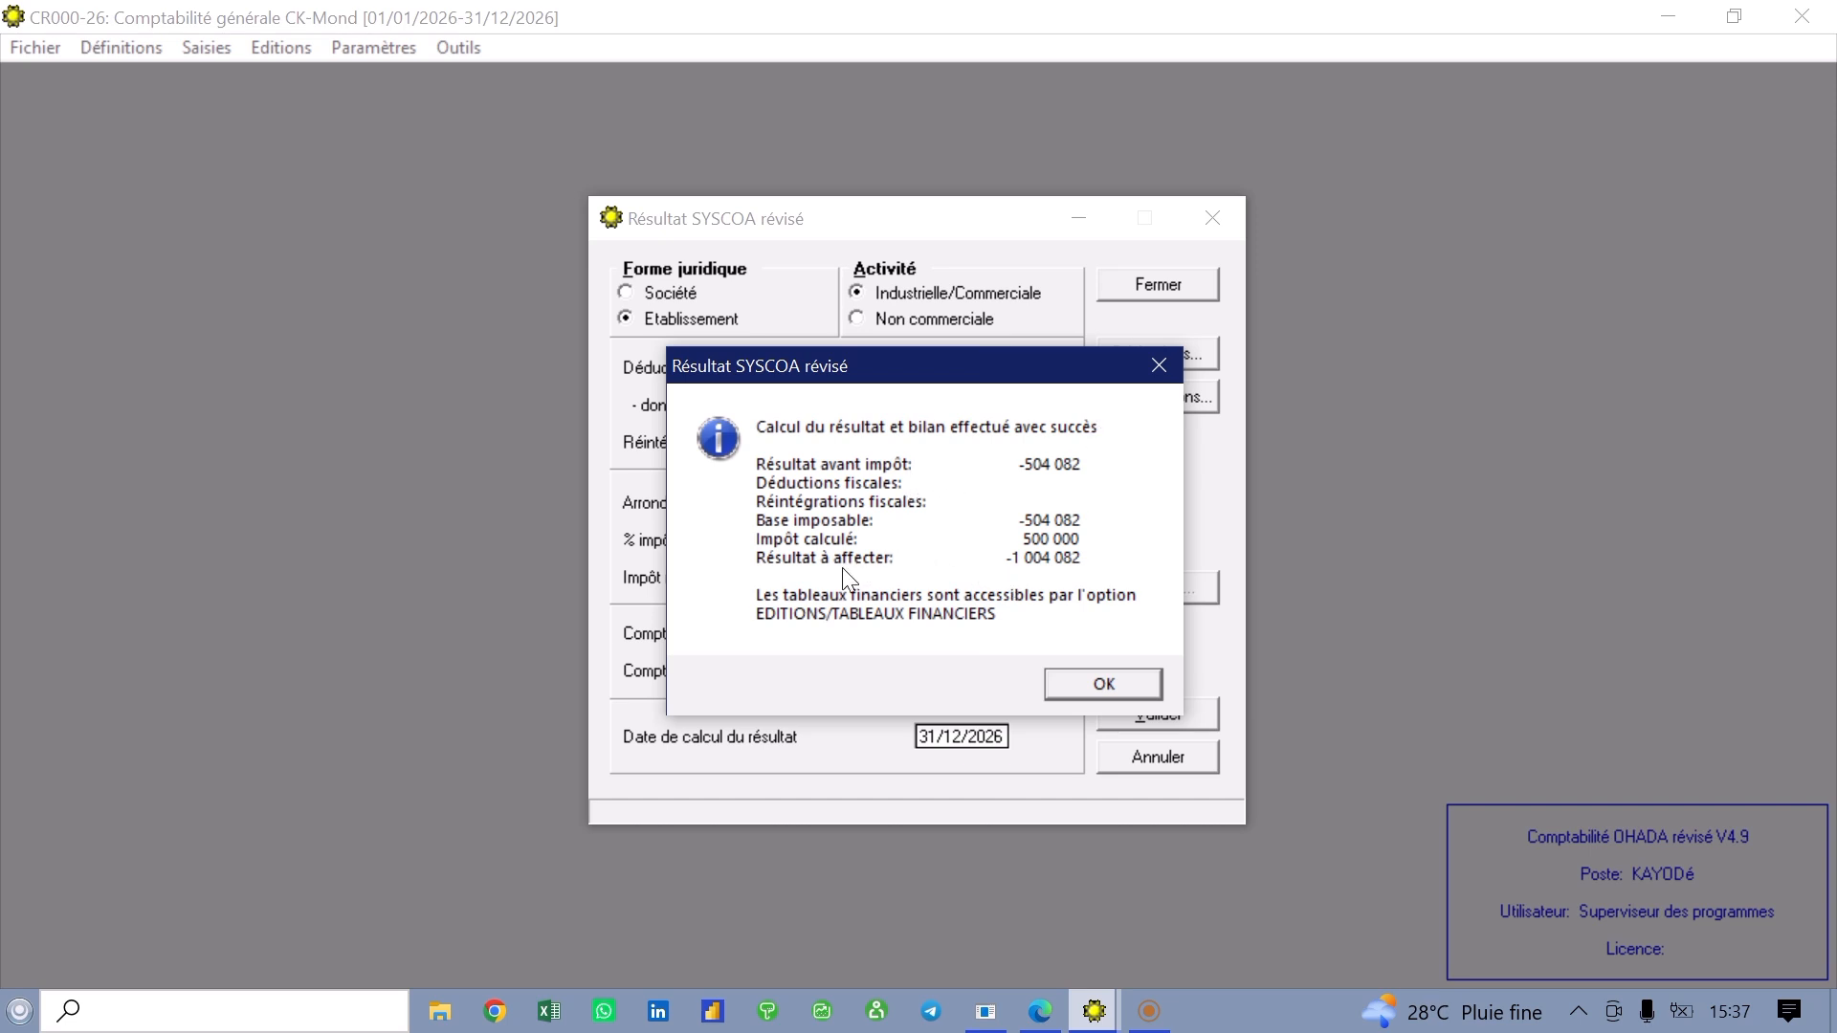
left_click(1103, 684)
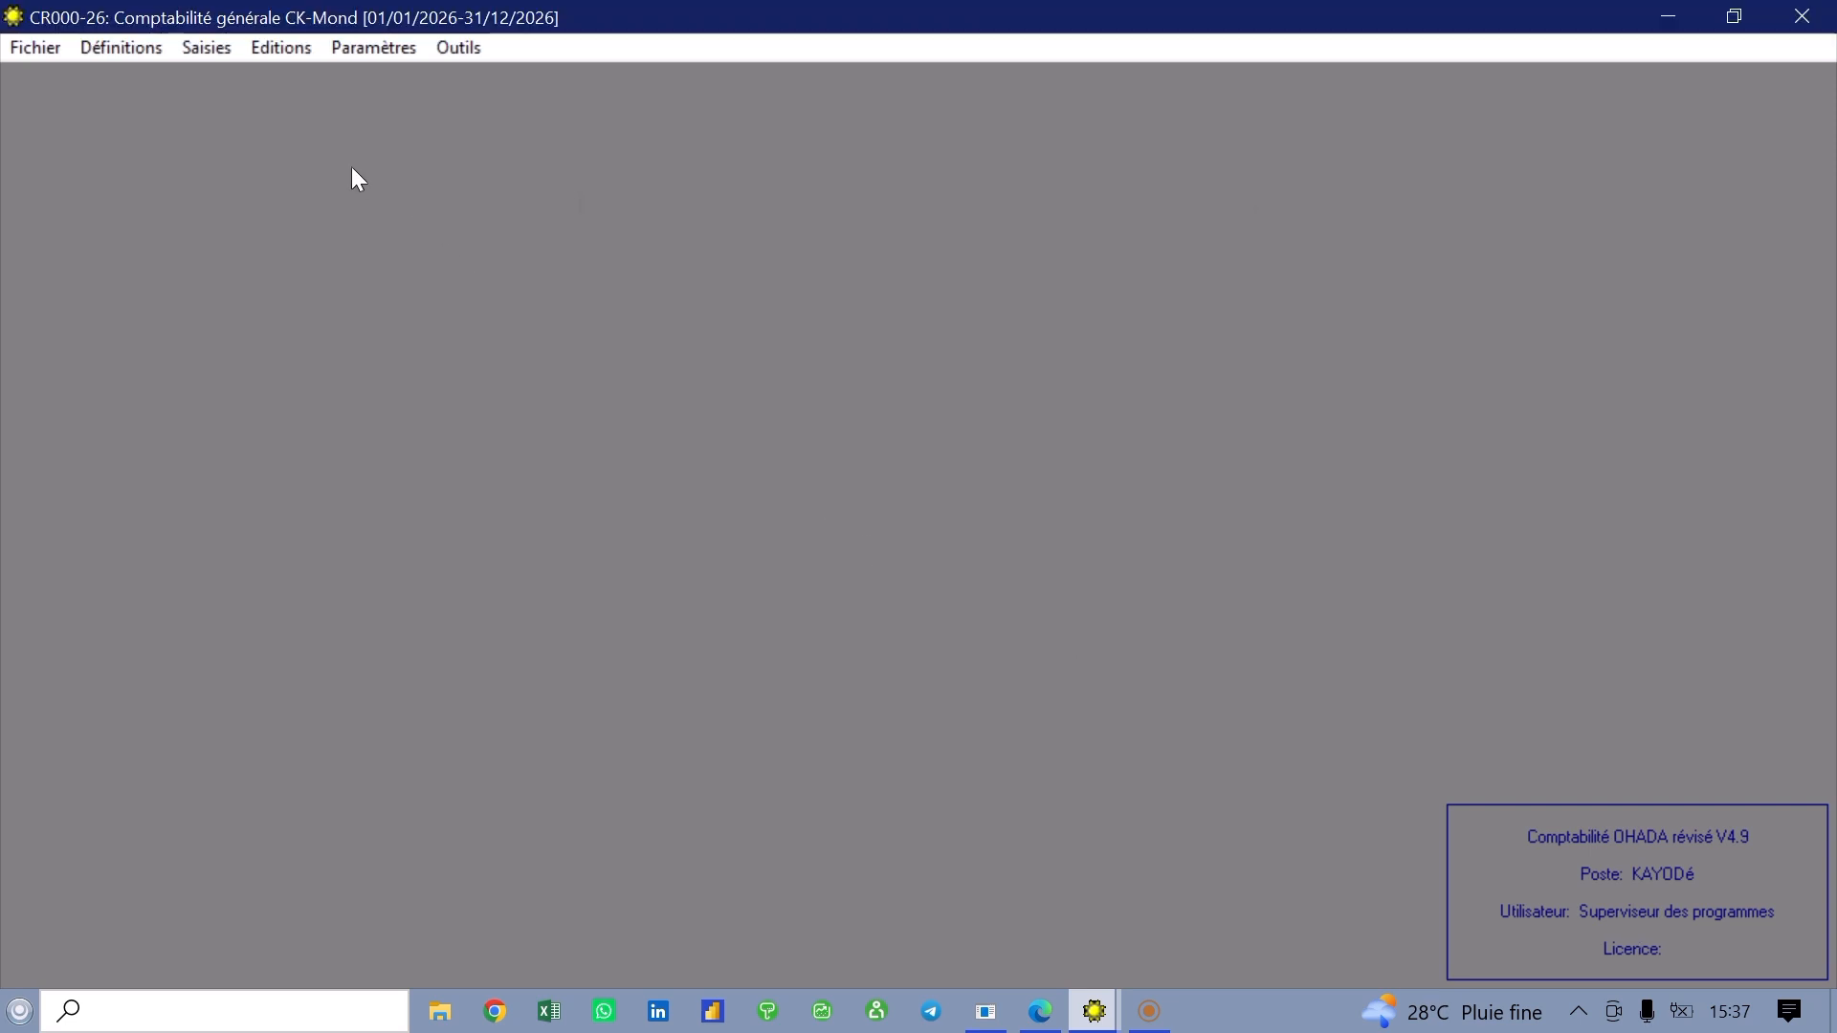
Generate the Tableaux financiers OHADA révisé as an Excel workbook, dismiss the Office activation notice and maximize the workbook window.
left_click(214, 49)
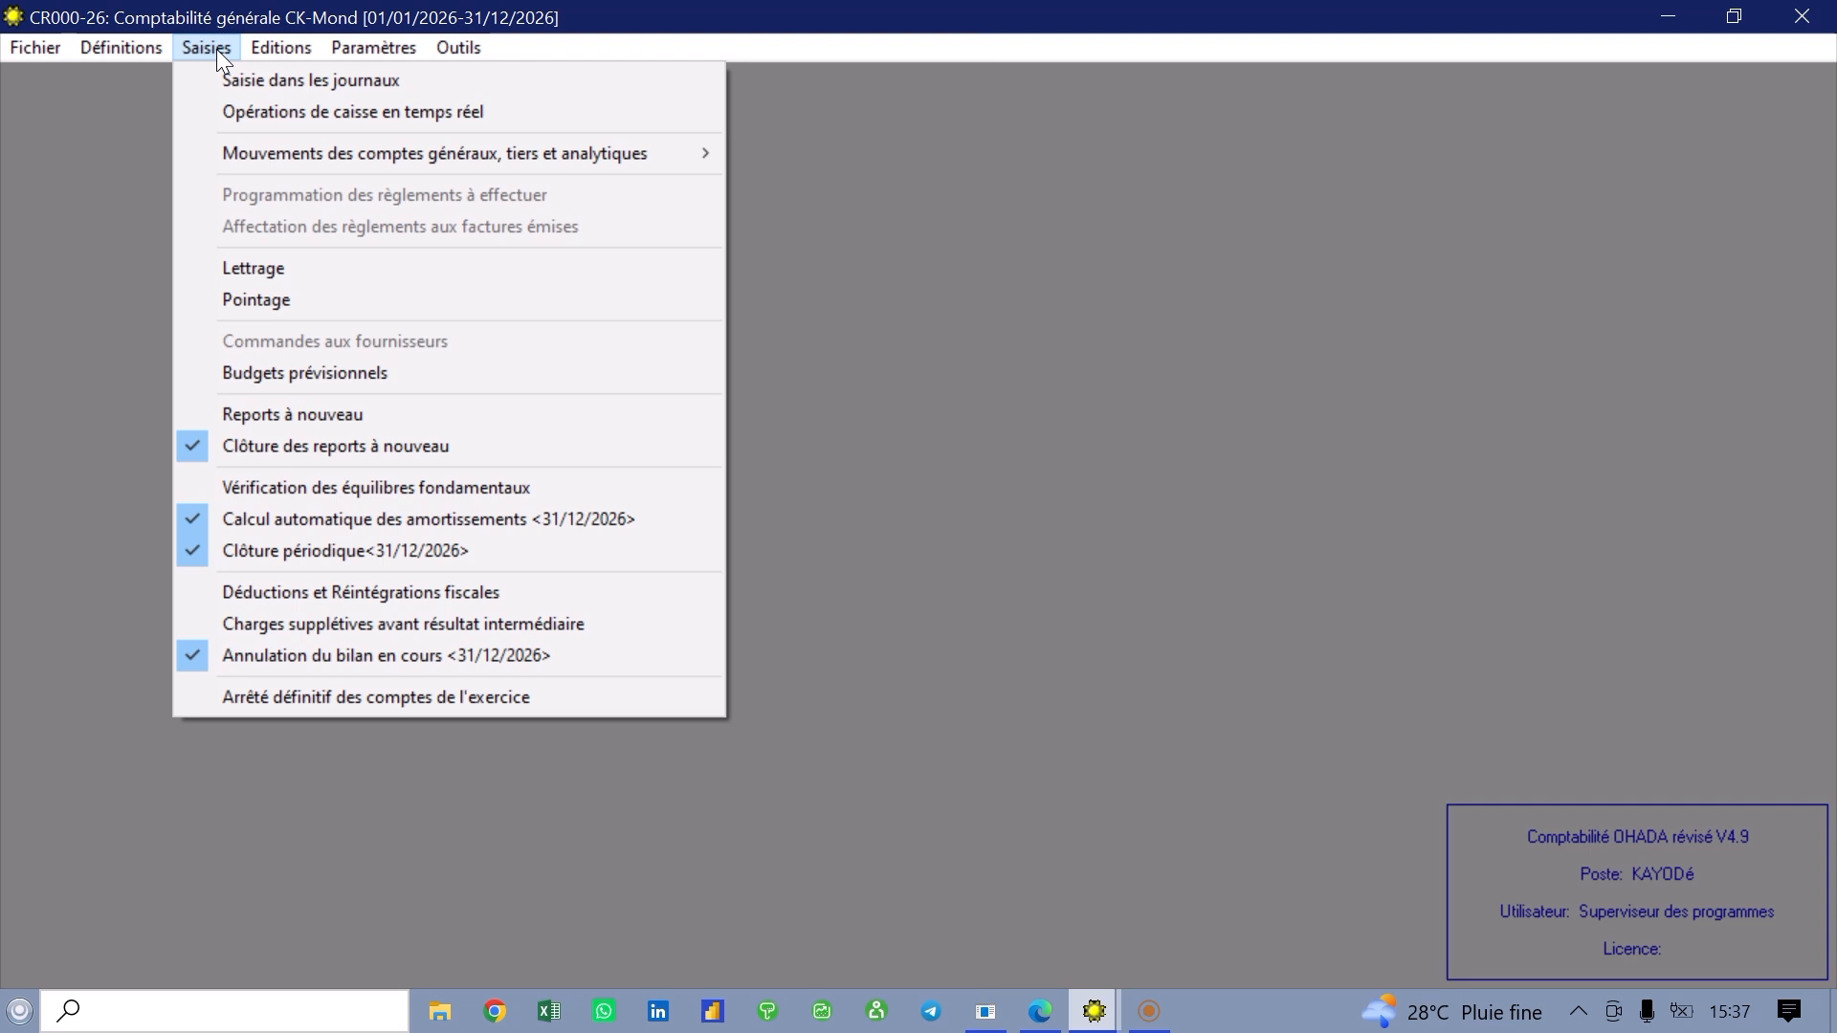
mouse_move(301, 52)
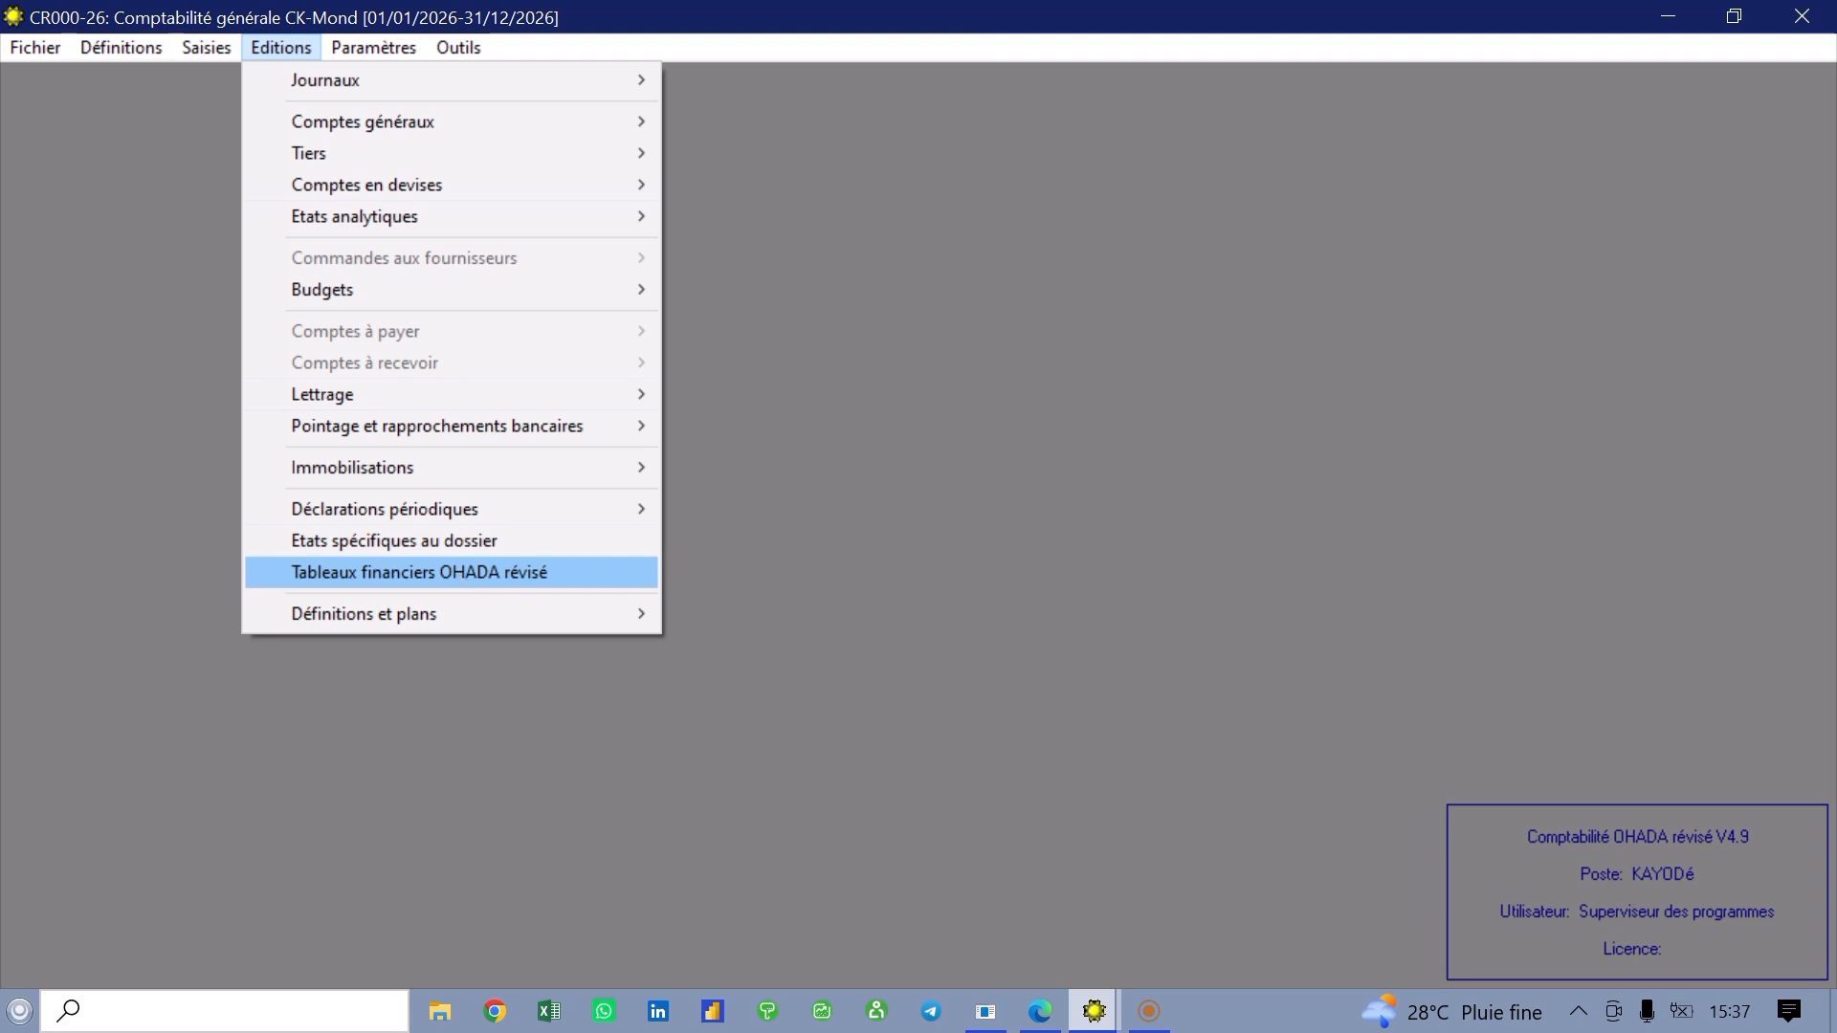
left_click(461, 574)
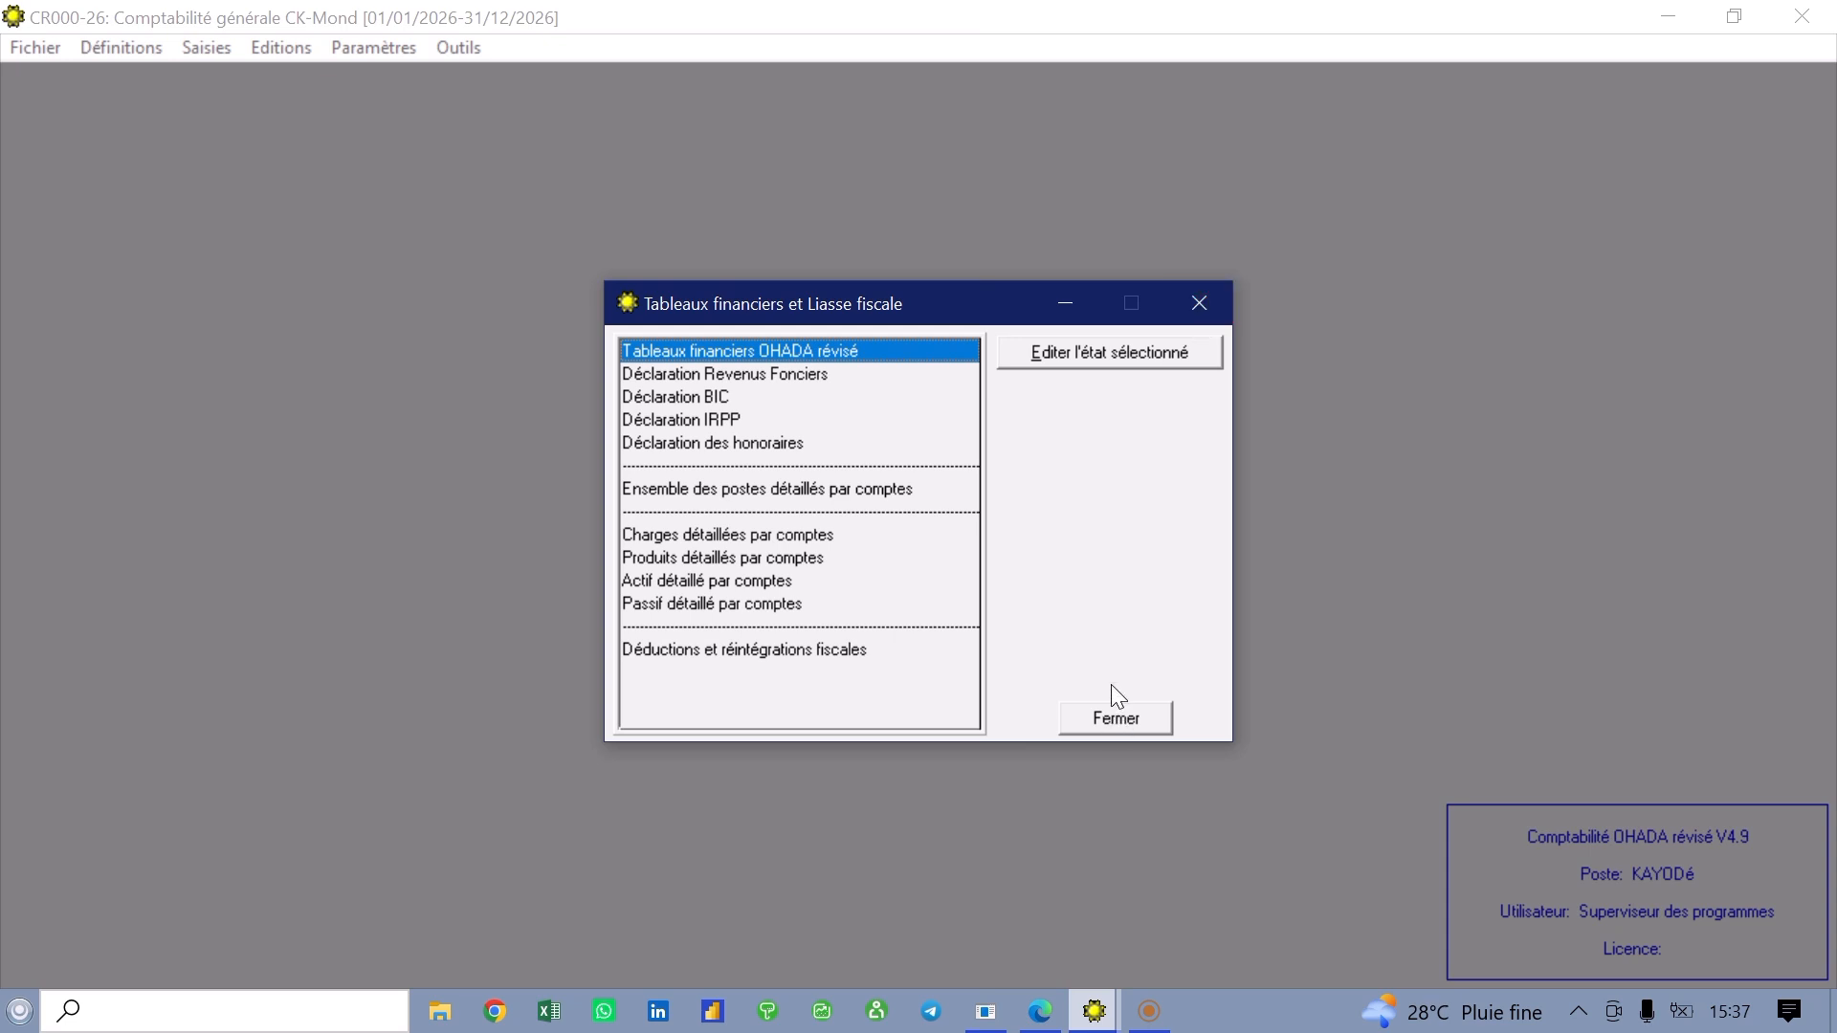
left_click(1106, 350)
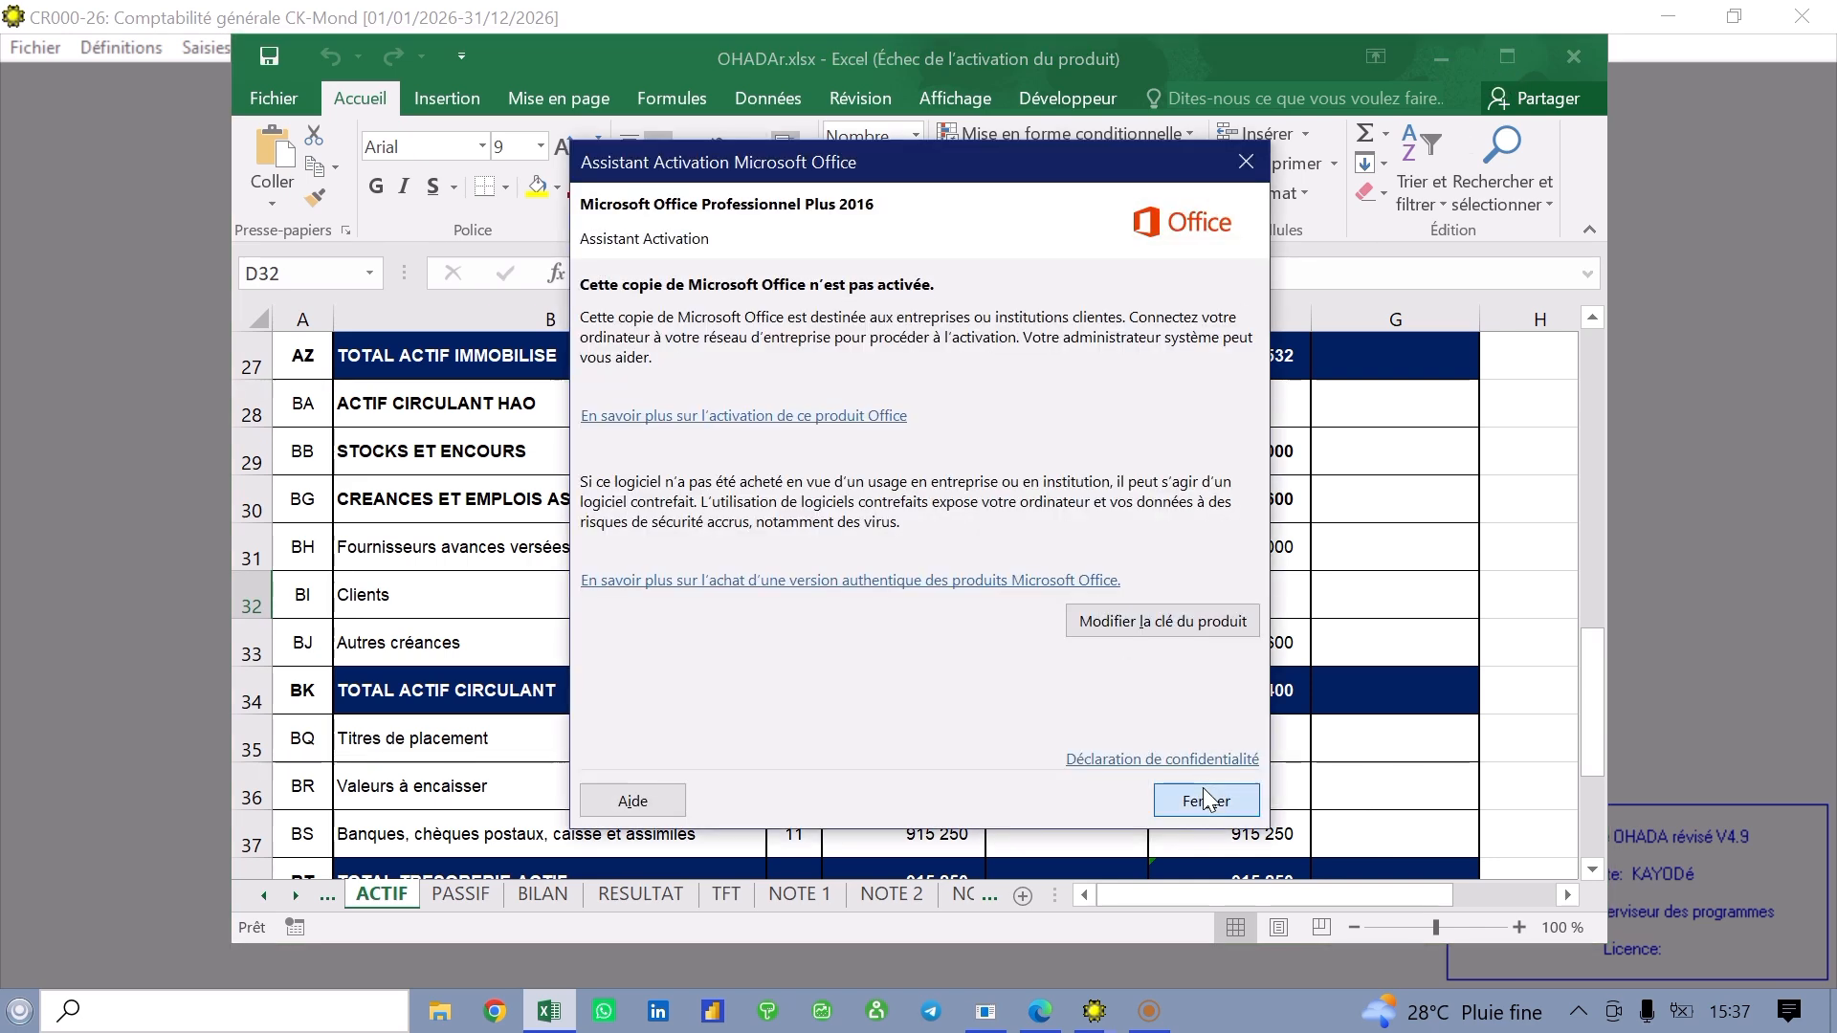
left_click(1203, 794)
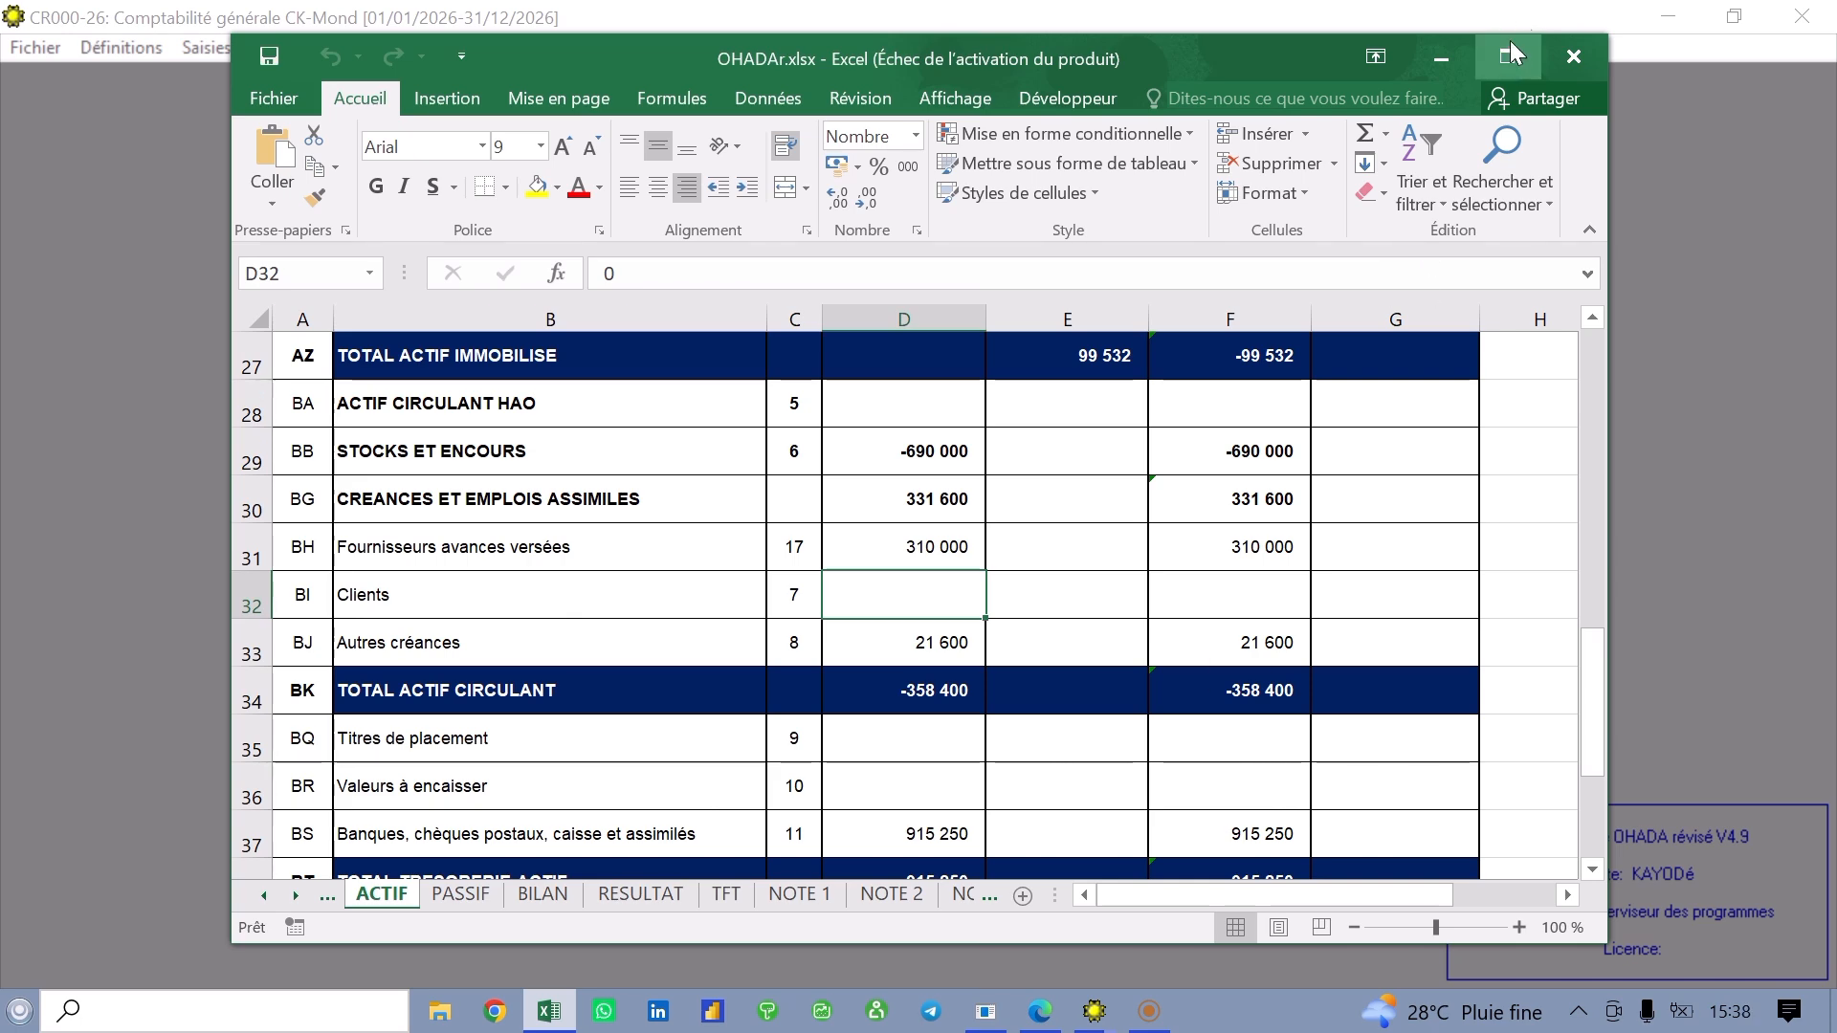
left_click(1508, 49)
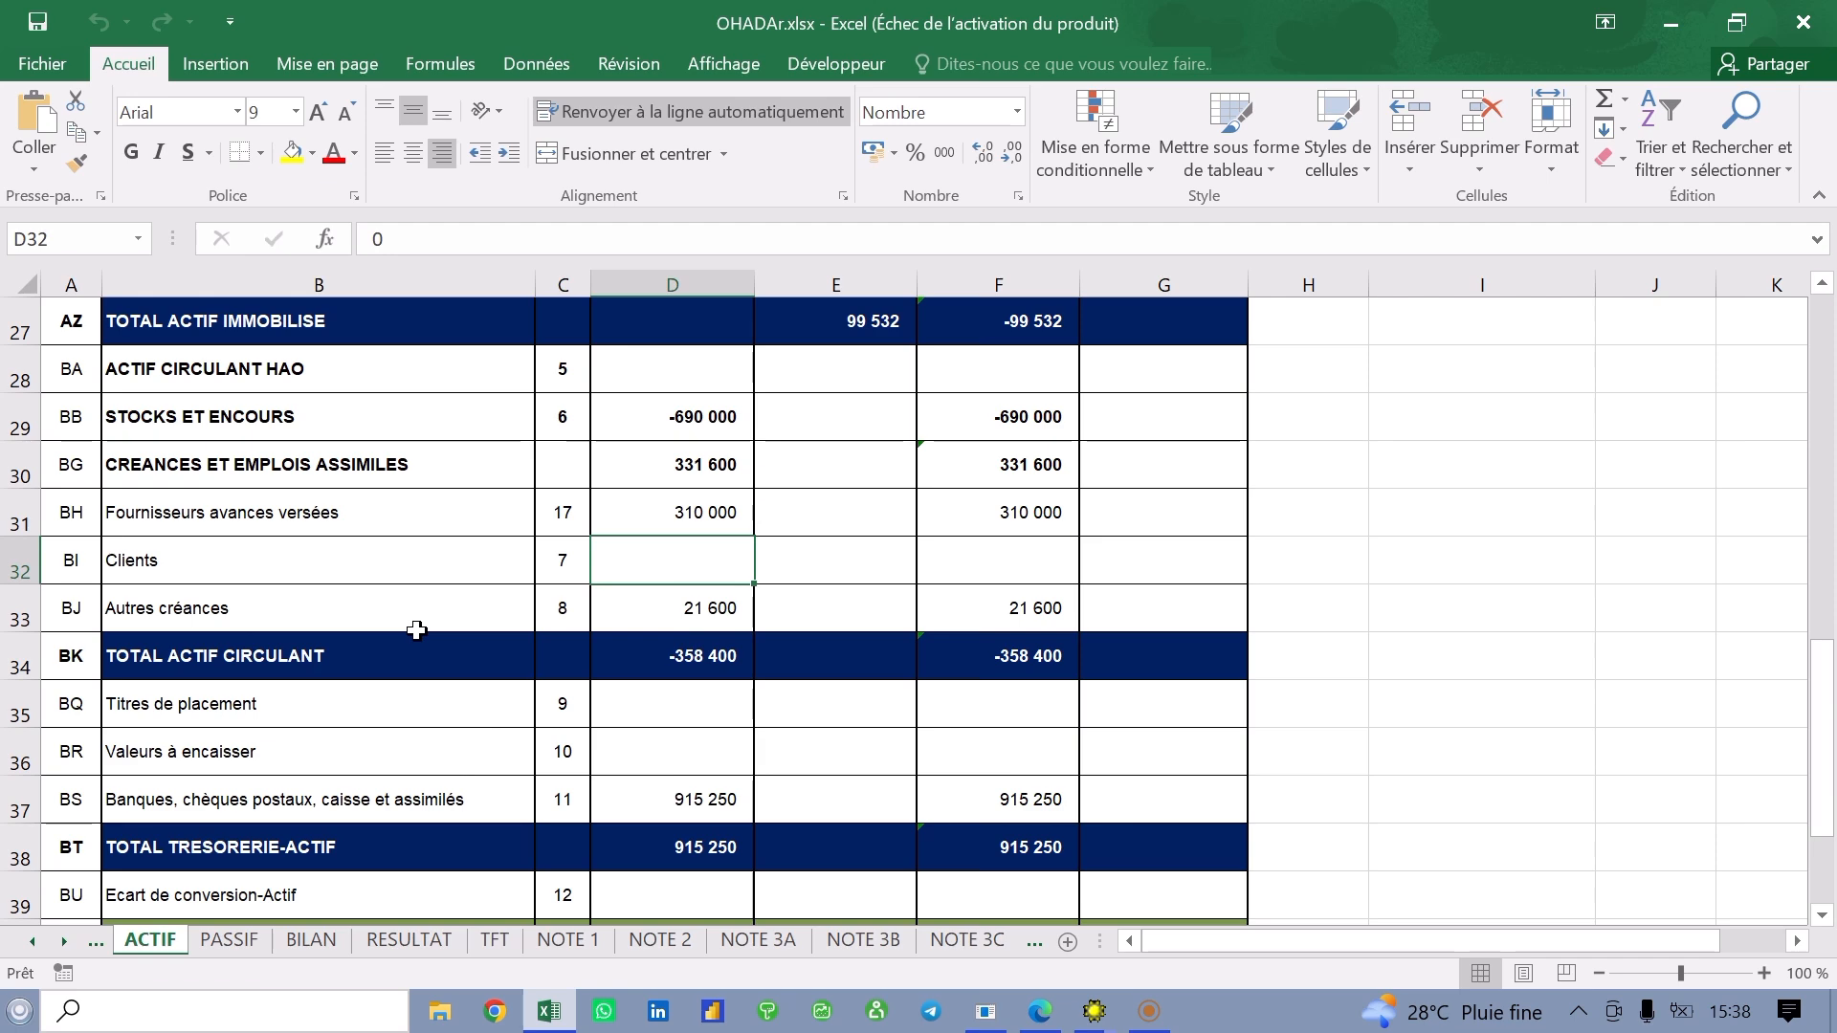
Examine the header and fixed-asset lines of the ACTIF balance sheet in the generated workbook.
scroll(417, 630, "down", 3, "ctrl")
scroll(416, 630, "up", 8)
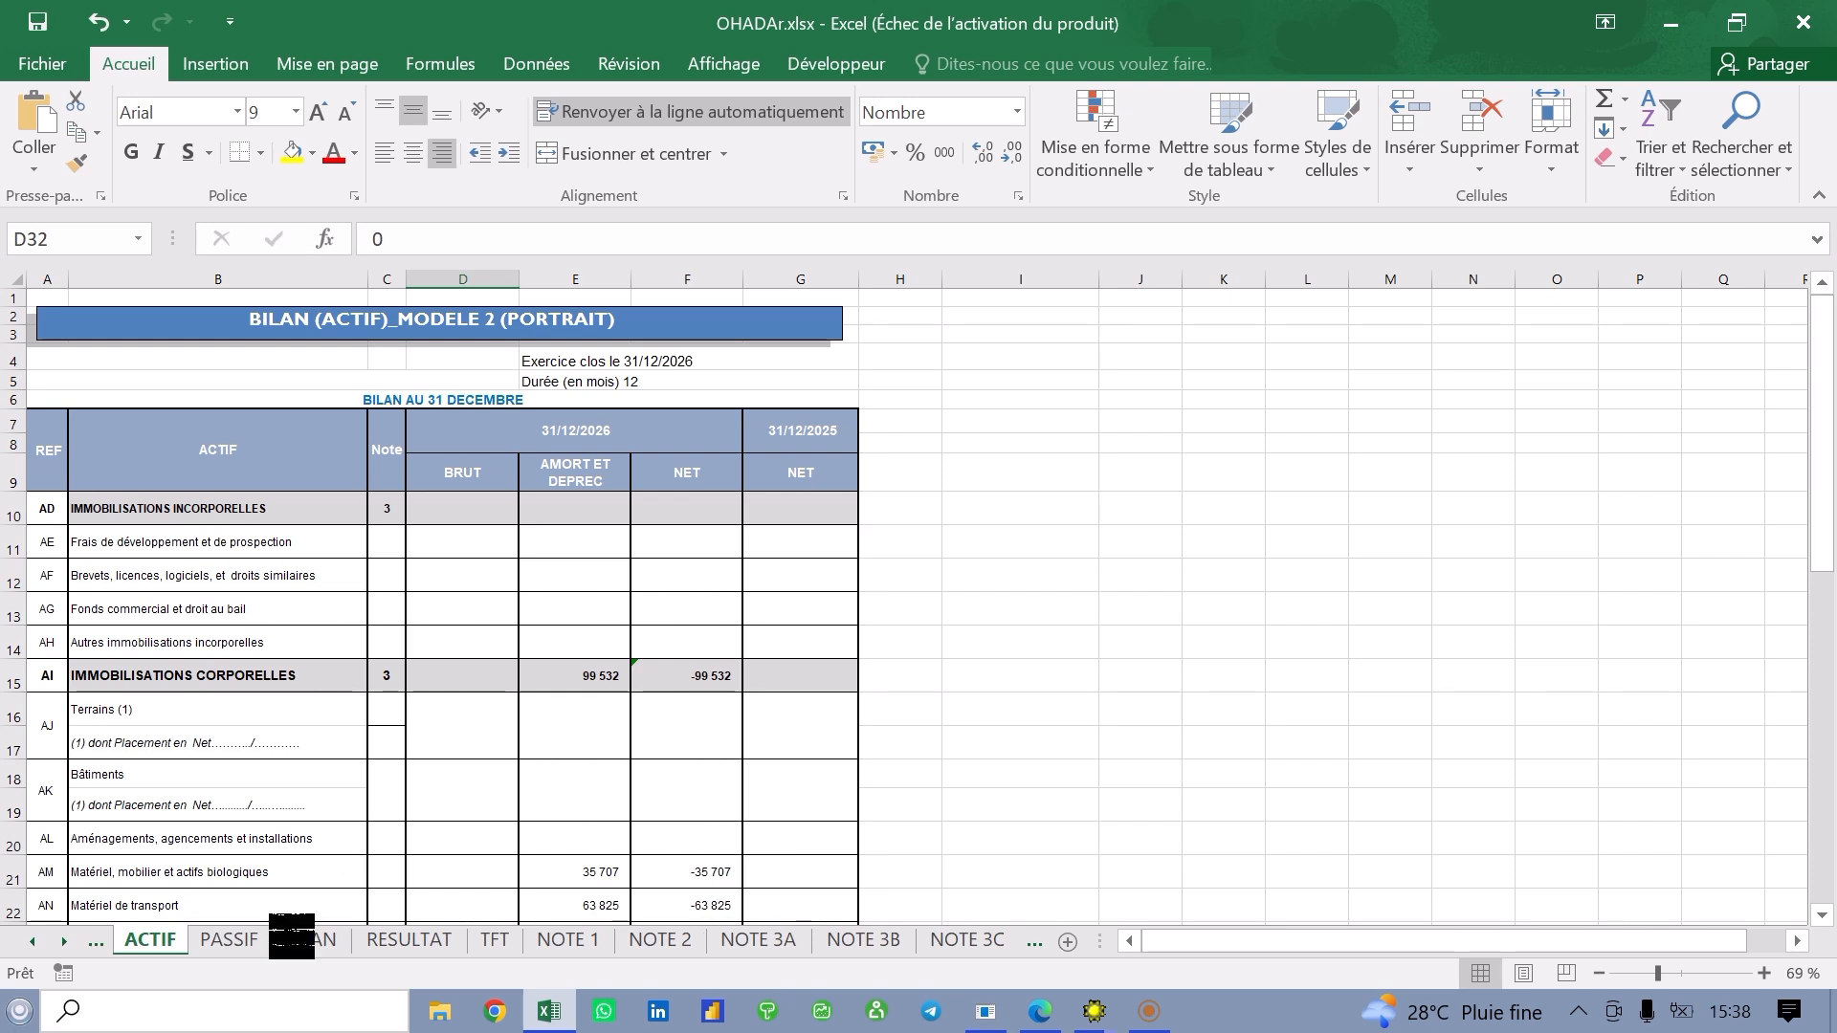
scroll(238, 938, "up", 3)
Look through the PAGE DE GARDE cover sheet and the FICHE R1 and FICHE R2 identification sheets.
left_click(238, 938)
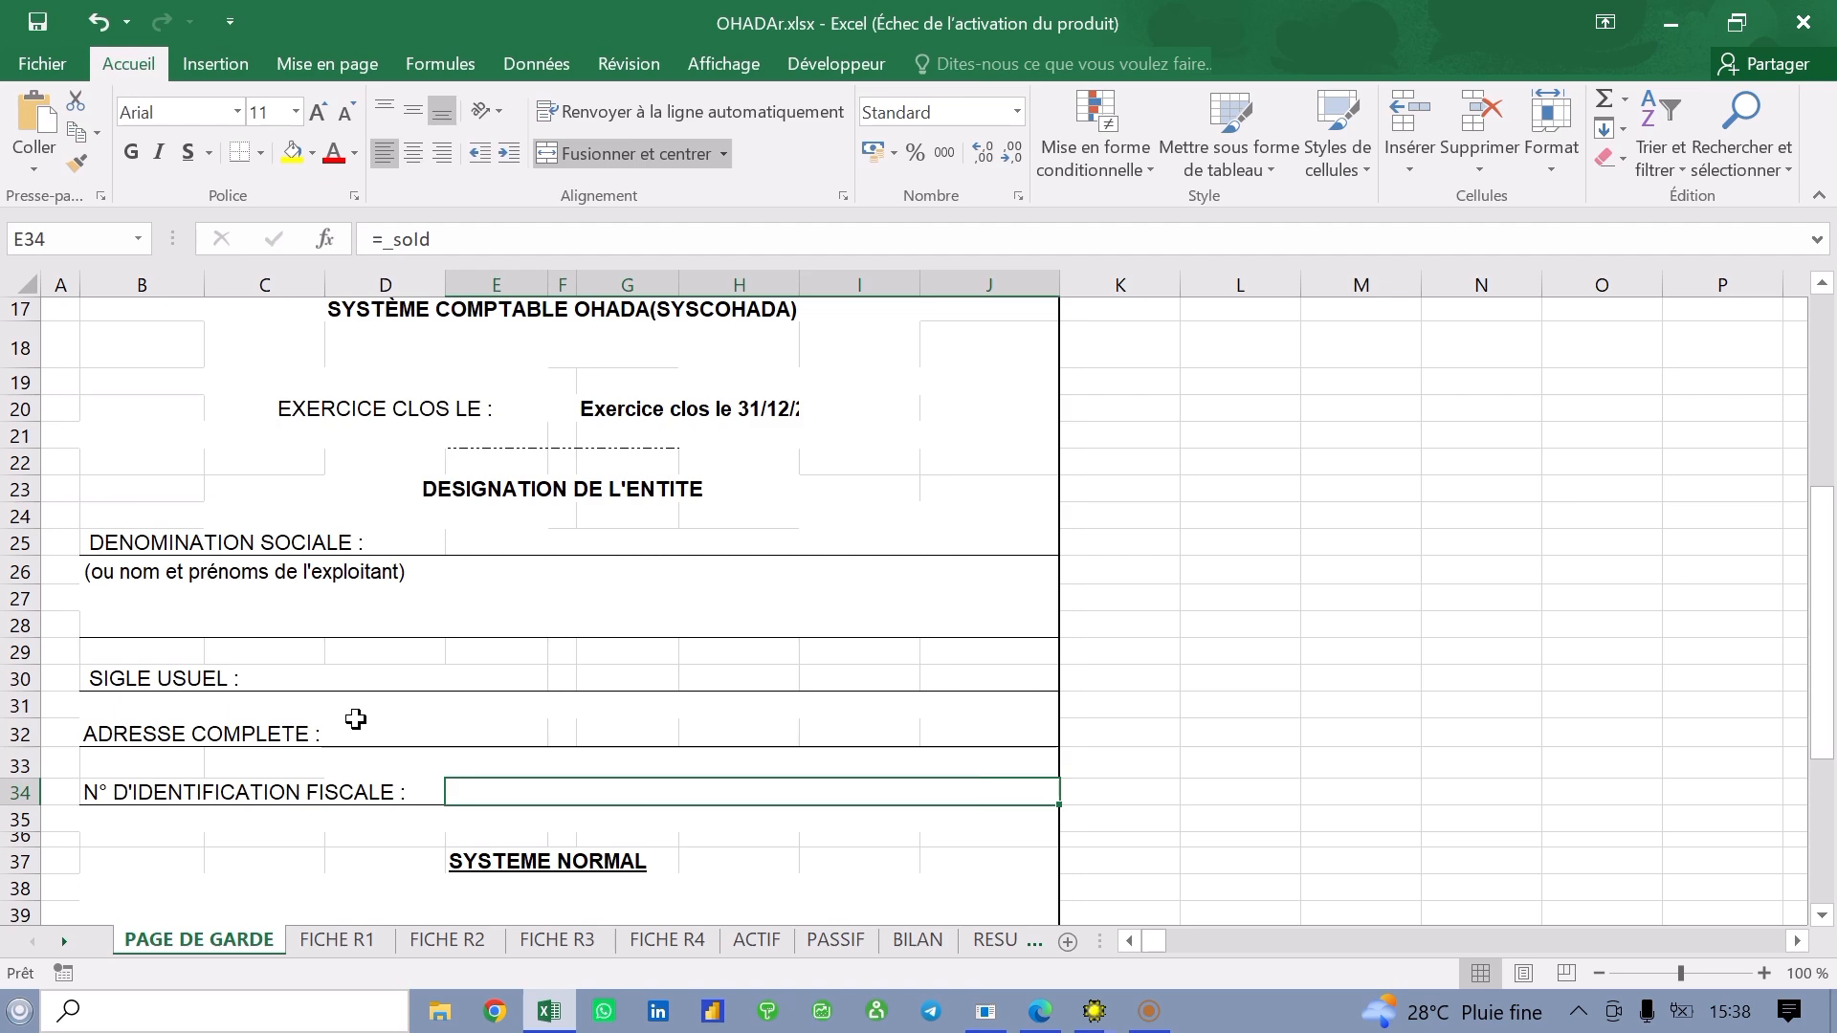
scroll(355, 719, "down", 3)
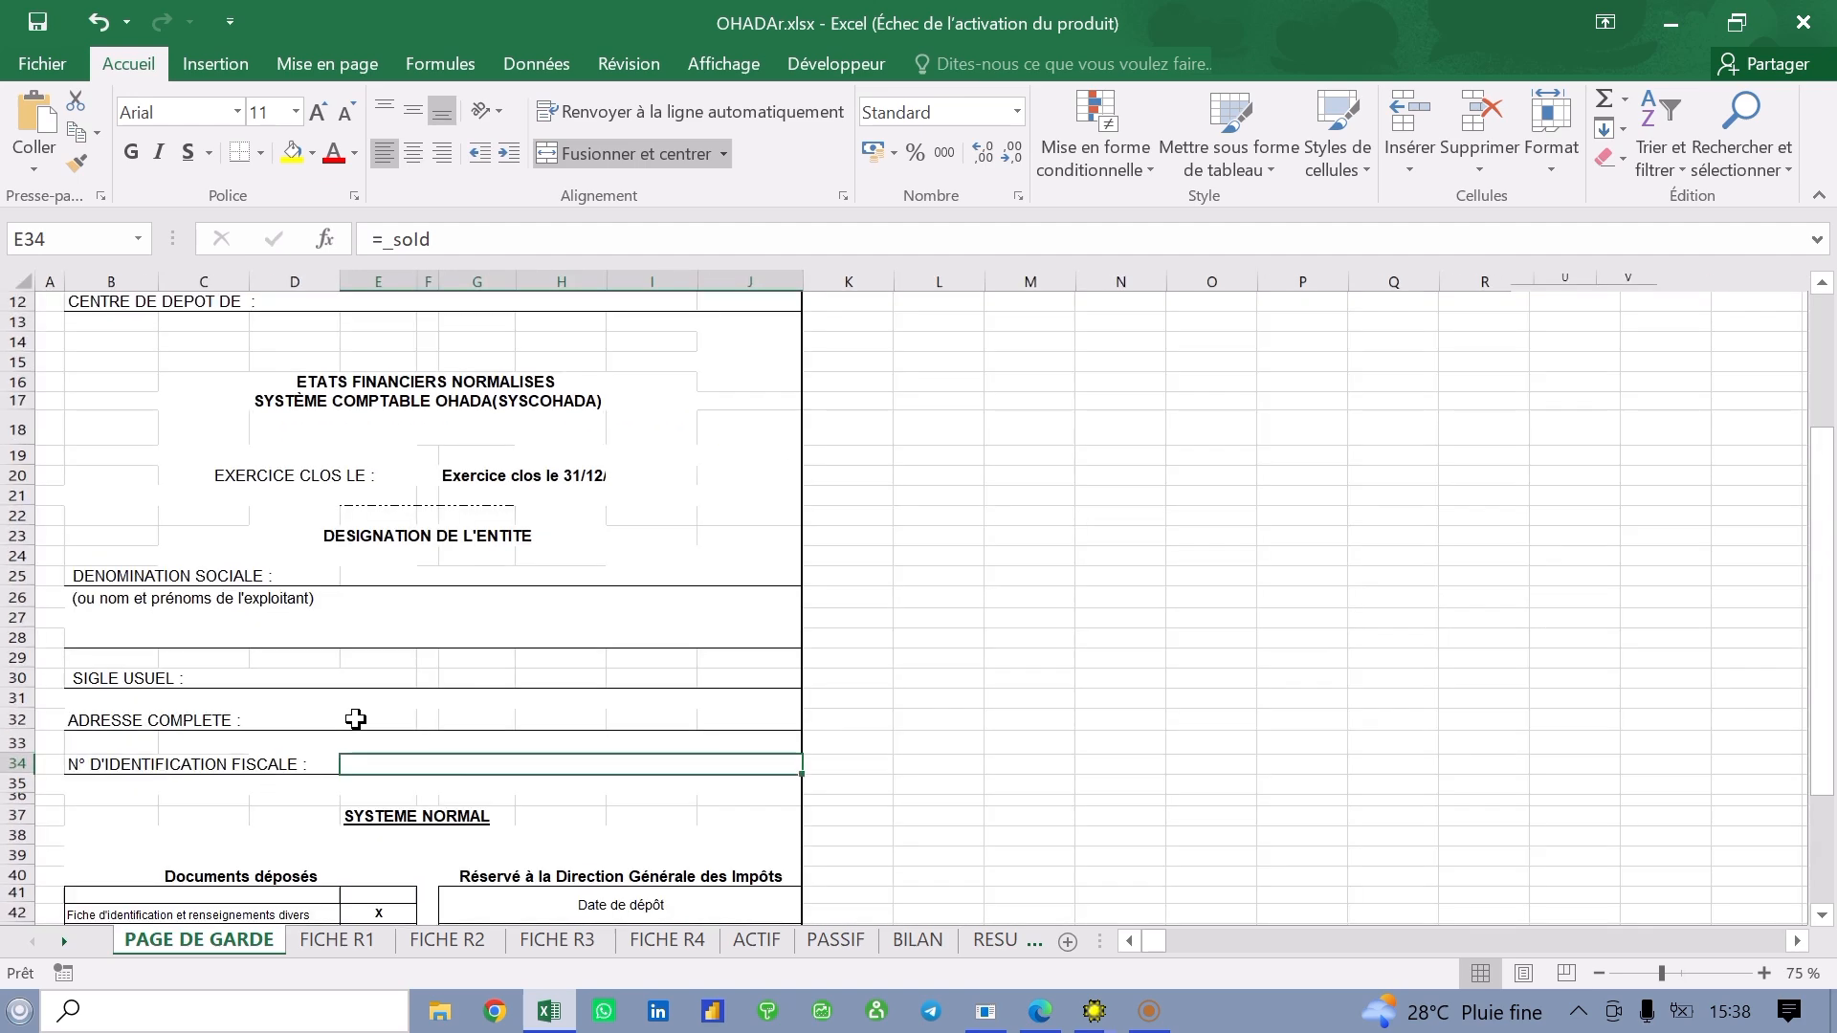
scroll(355, 718, "down", 5)
left_click(360, 943)
left_click(432, 942)
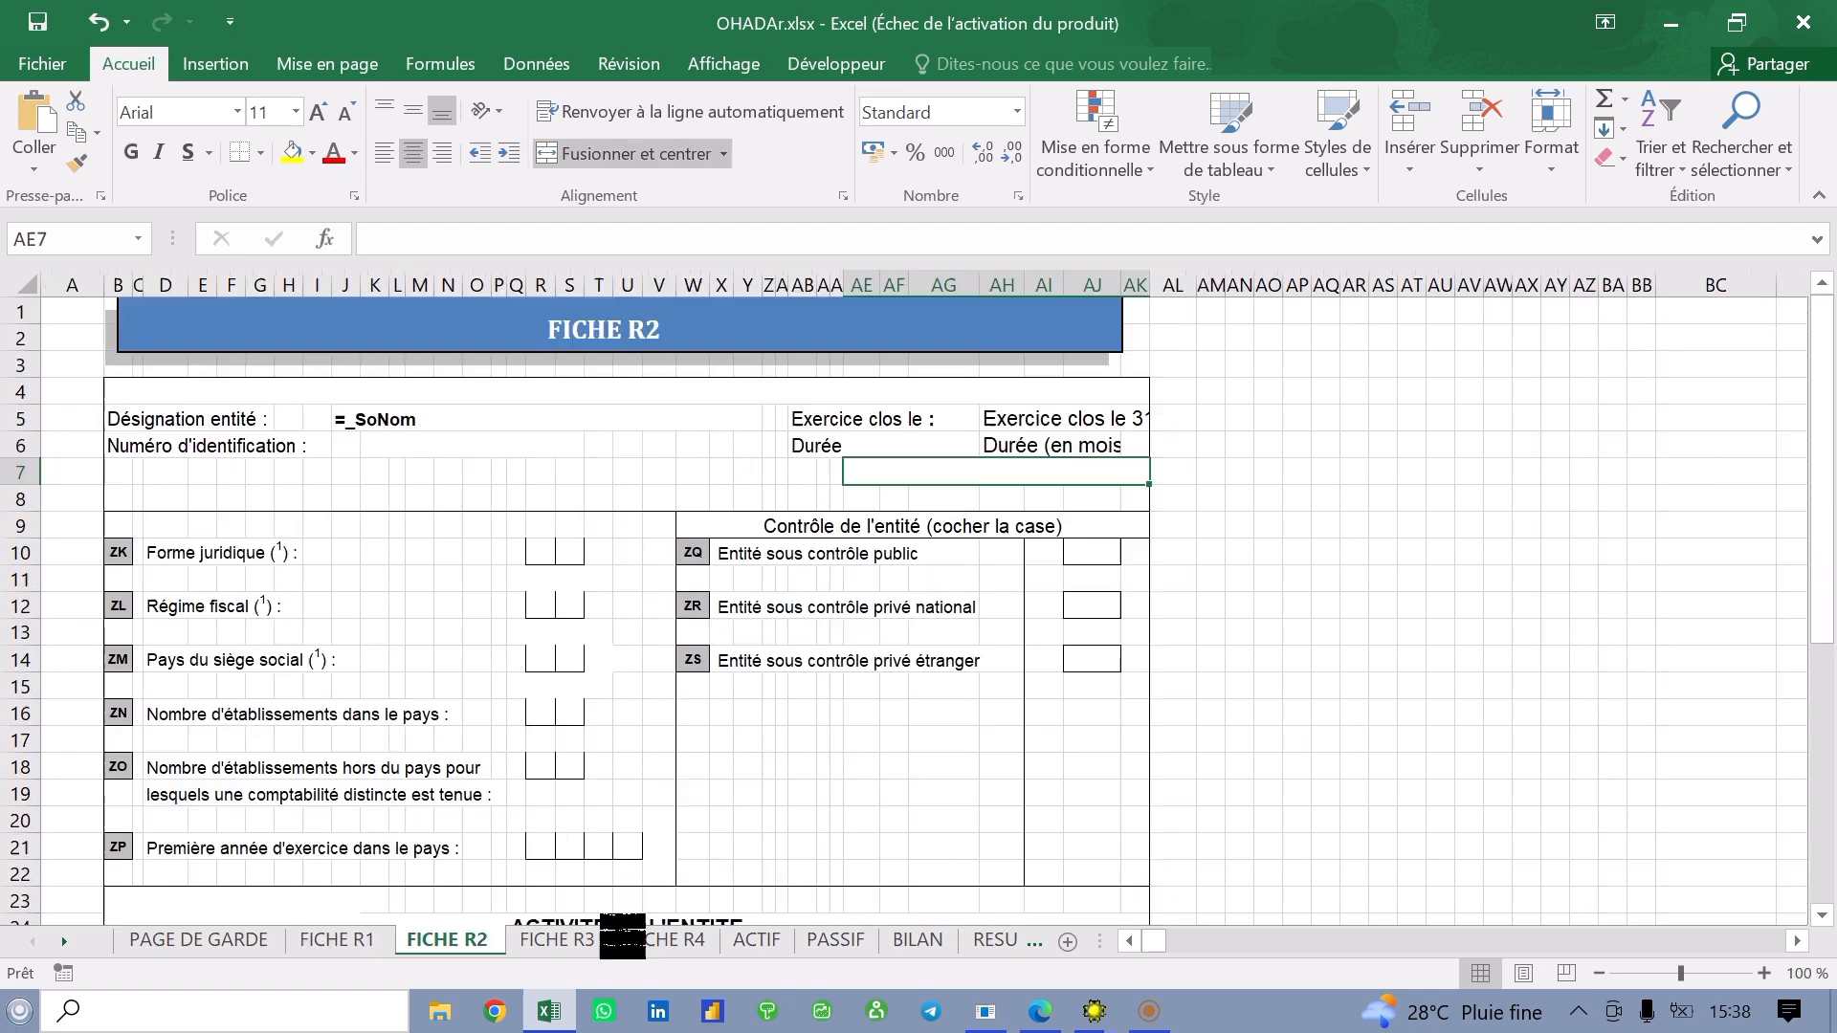
Return to the ACTIF sheet and examine its asset lines from fixed assets down to treasury.
left_click(771, 945)
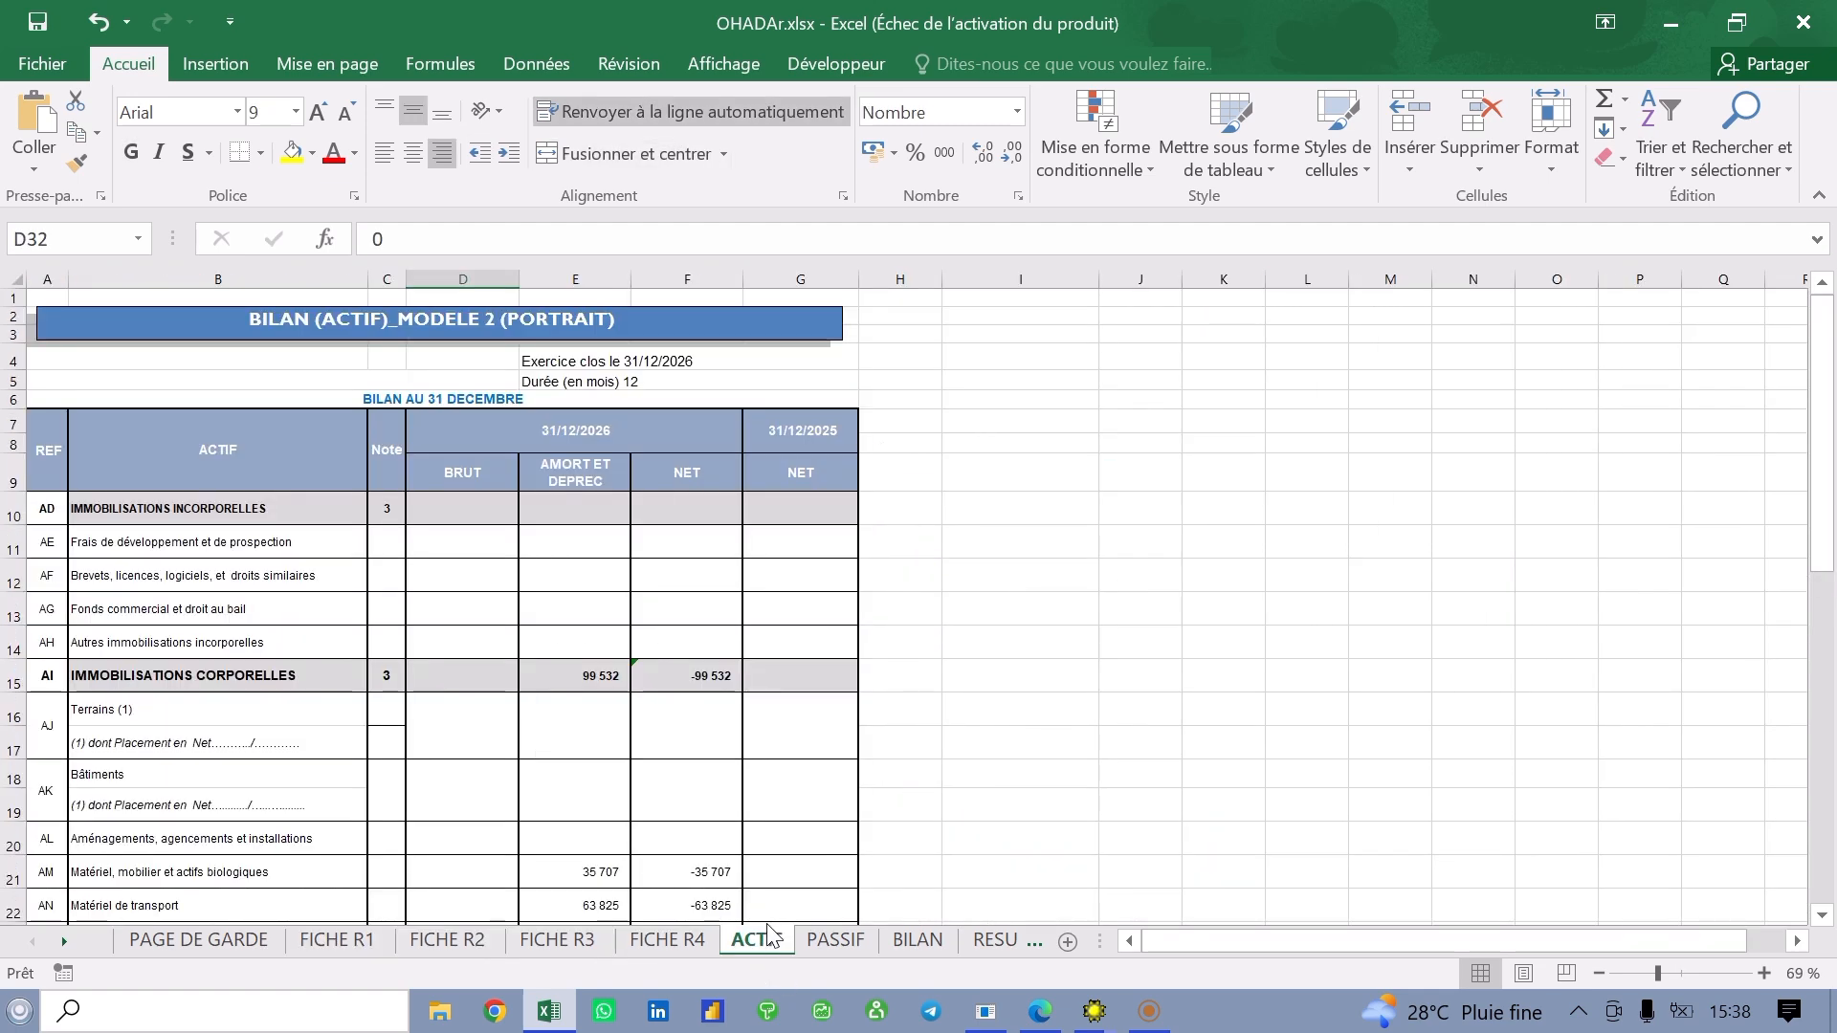
scroll(649, 698, "down", 2)
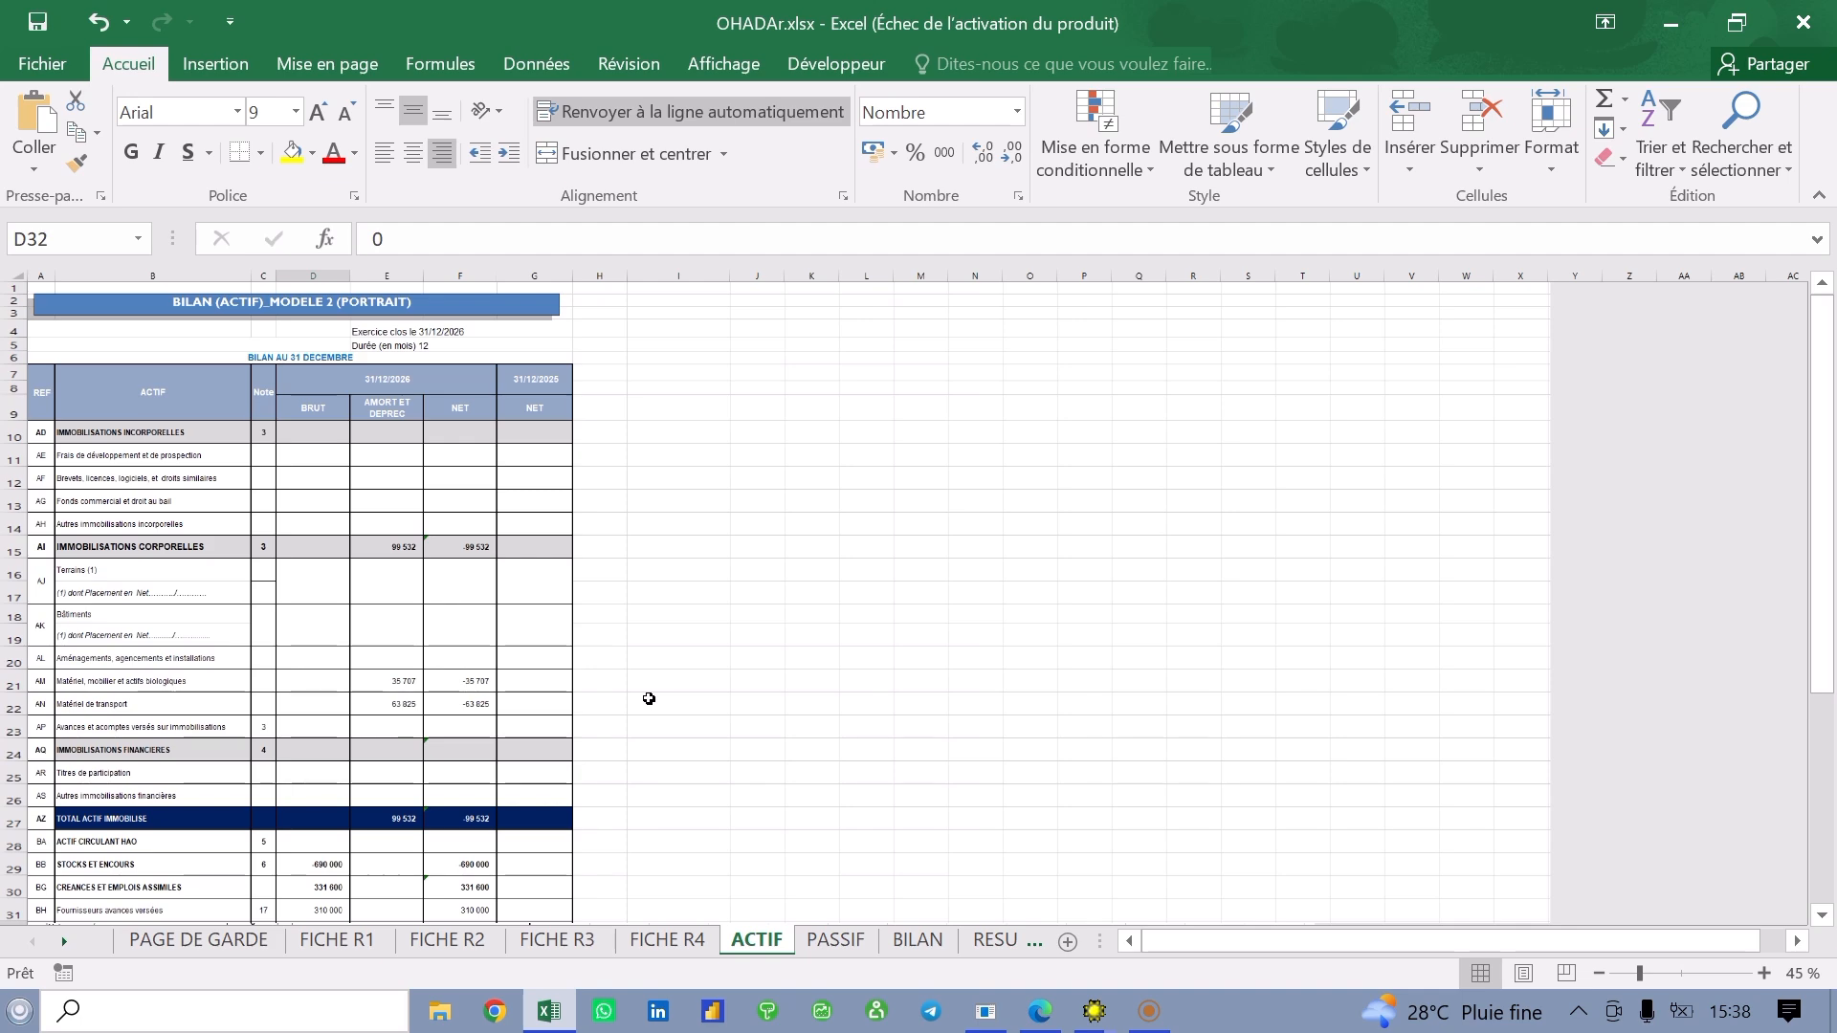
scroll(648, 698, "up", 1)
scroll(648, 699, "up", 2)
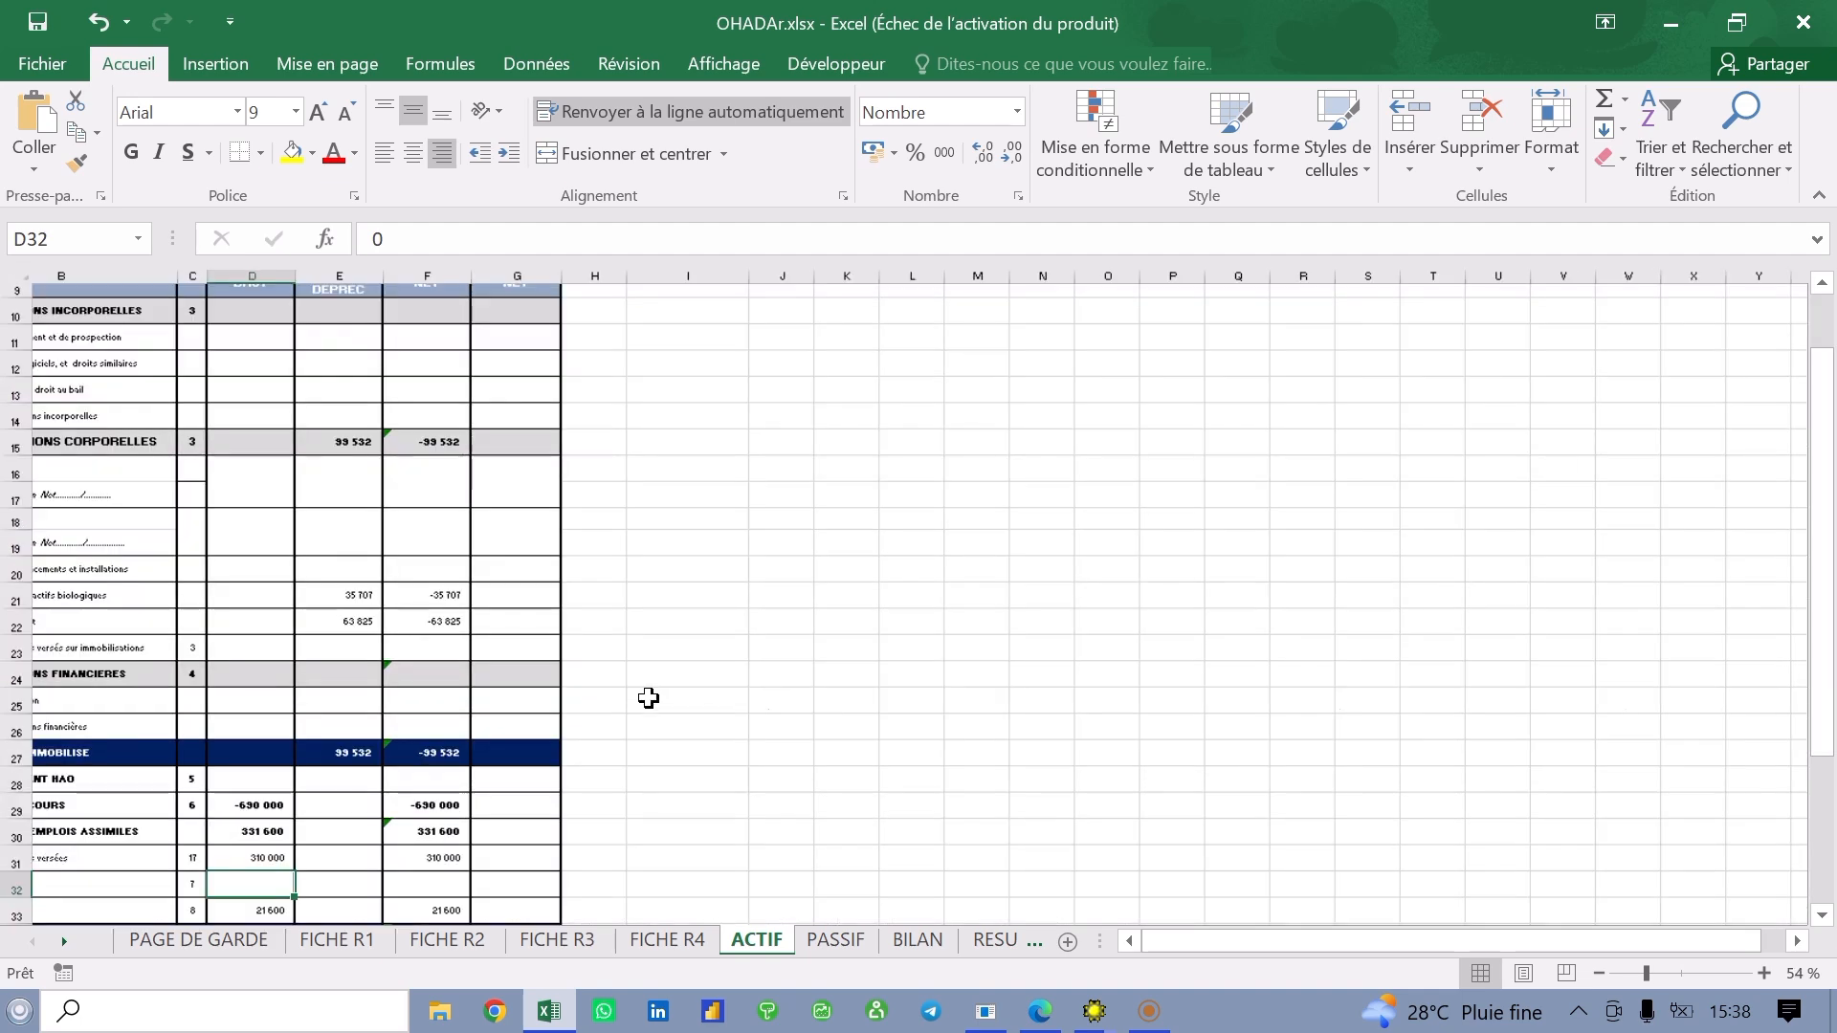
scroll(1203, 676, "up", 1)
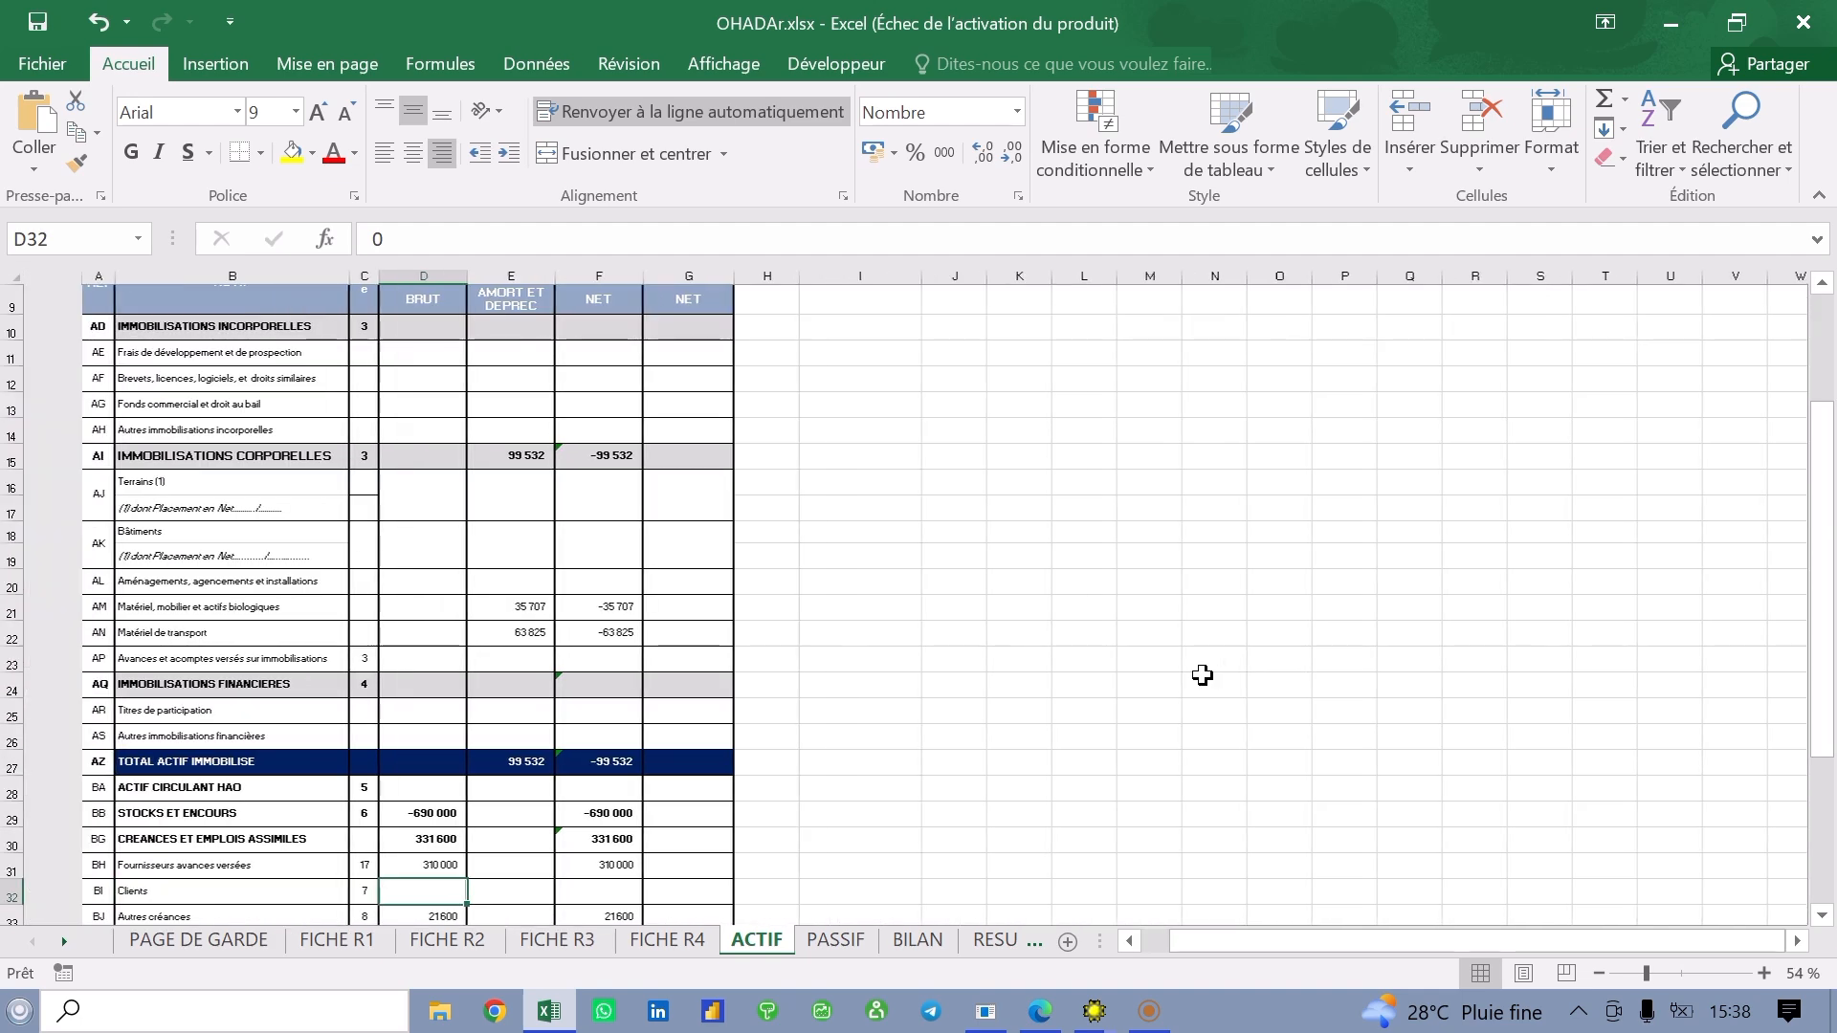
scroll(1203, 676, "down", 2)
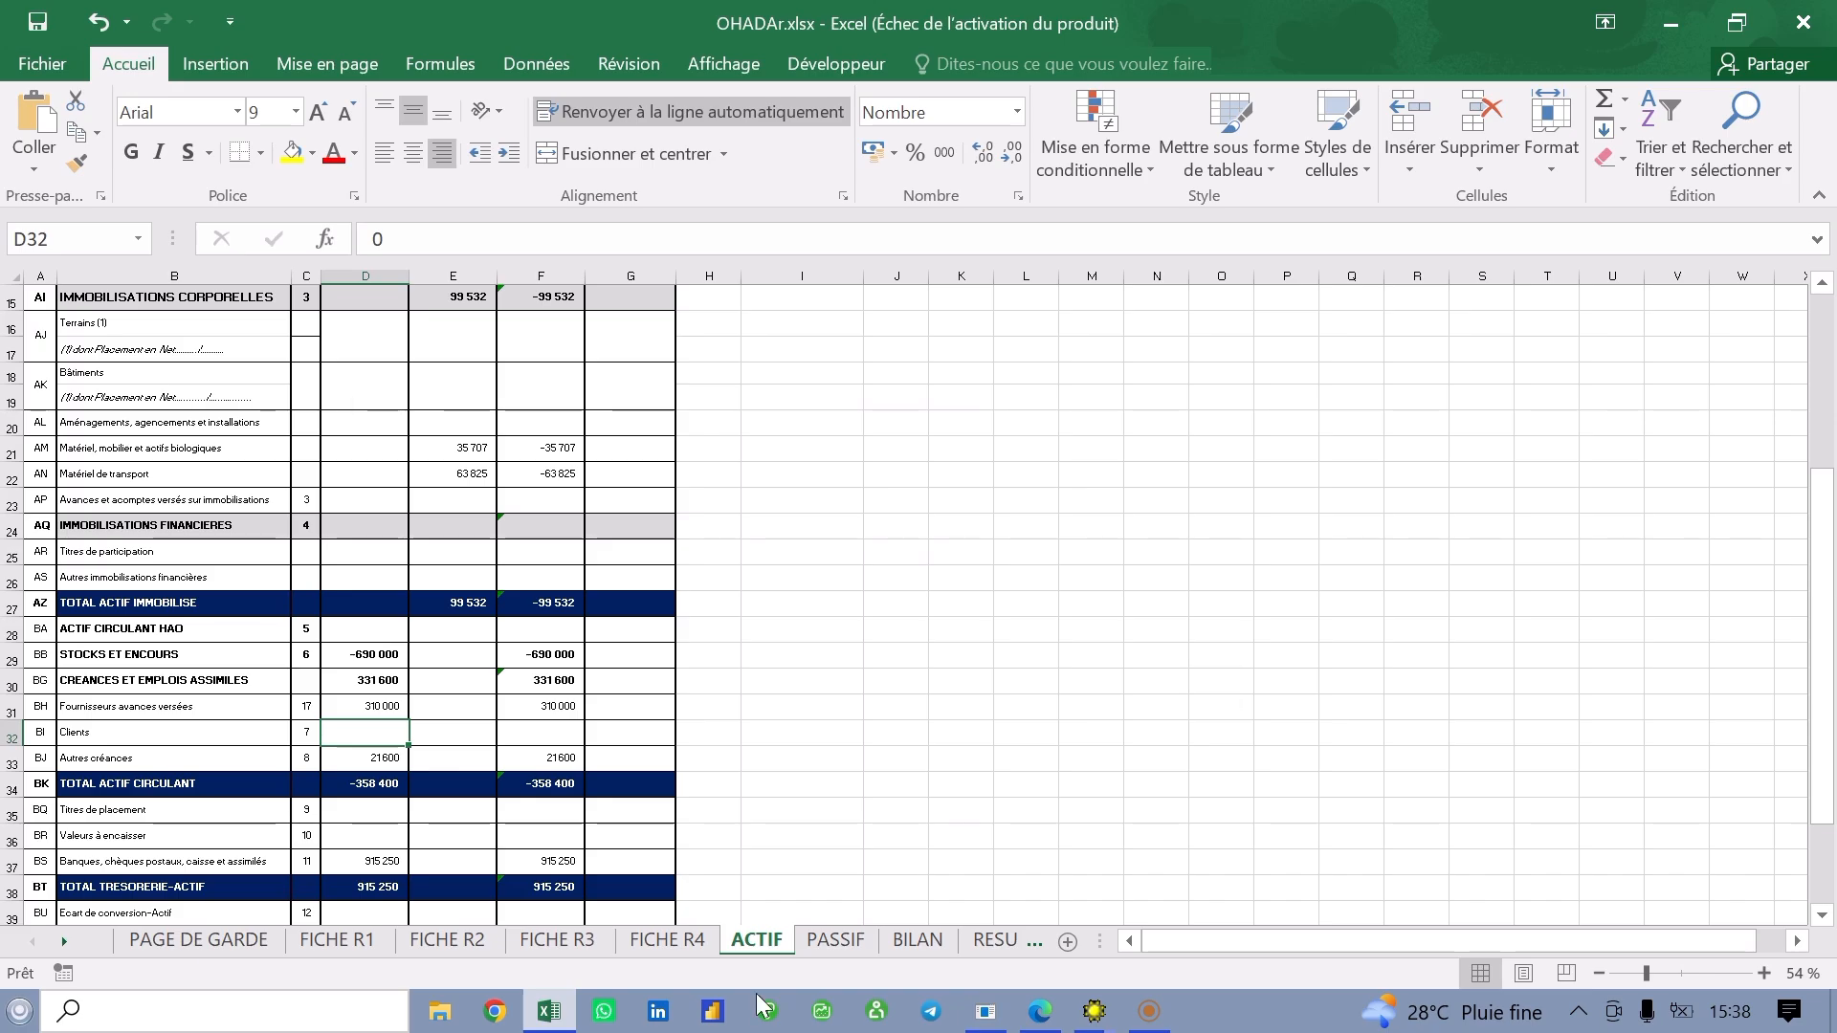
scroll(823, 727, "down", 2)
Examine the PASSIF sheet, covering equity, financial debts, current liabilities and the grand total.
left_click(835, 940)
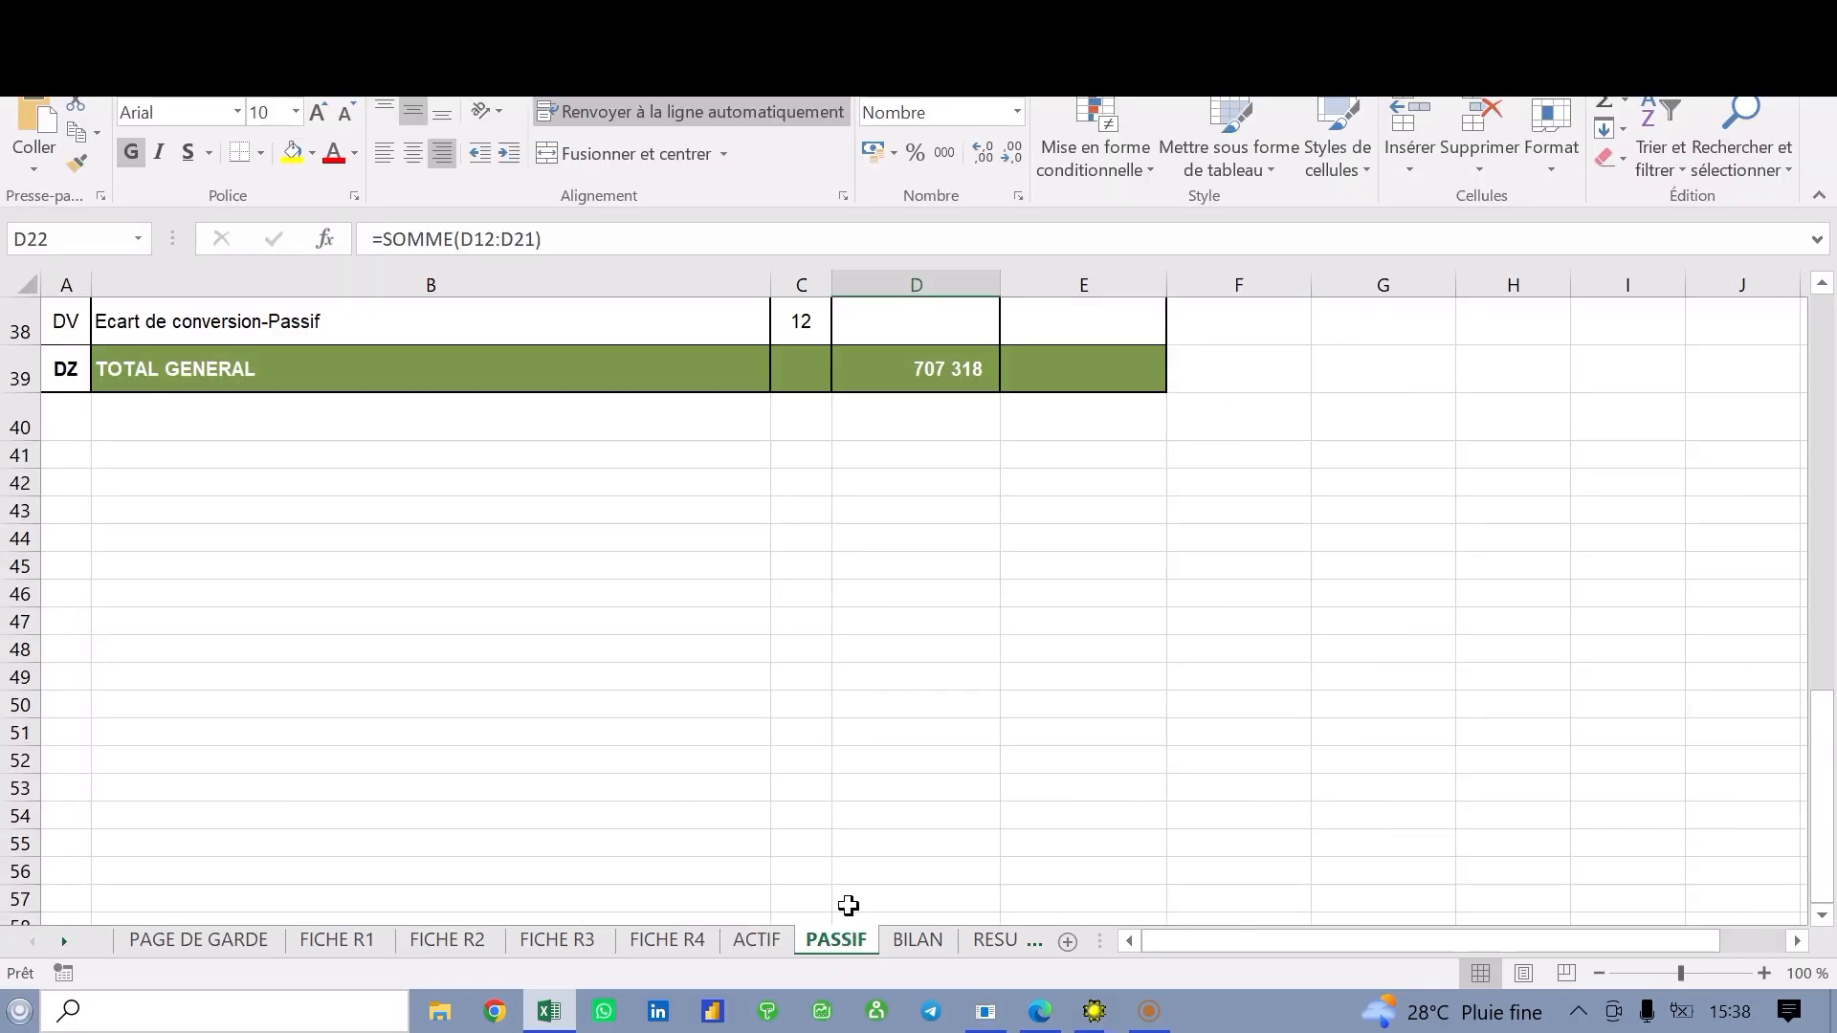
scroll(848, 767, "up", 2)
scroll(850, 766, "up", 4)
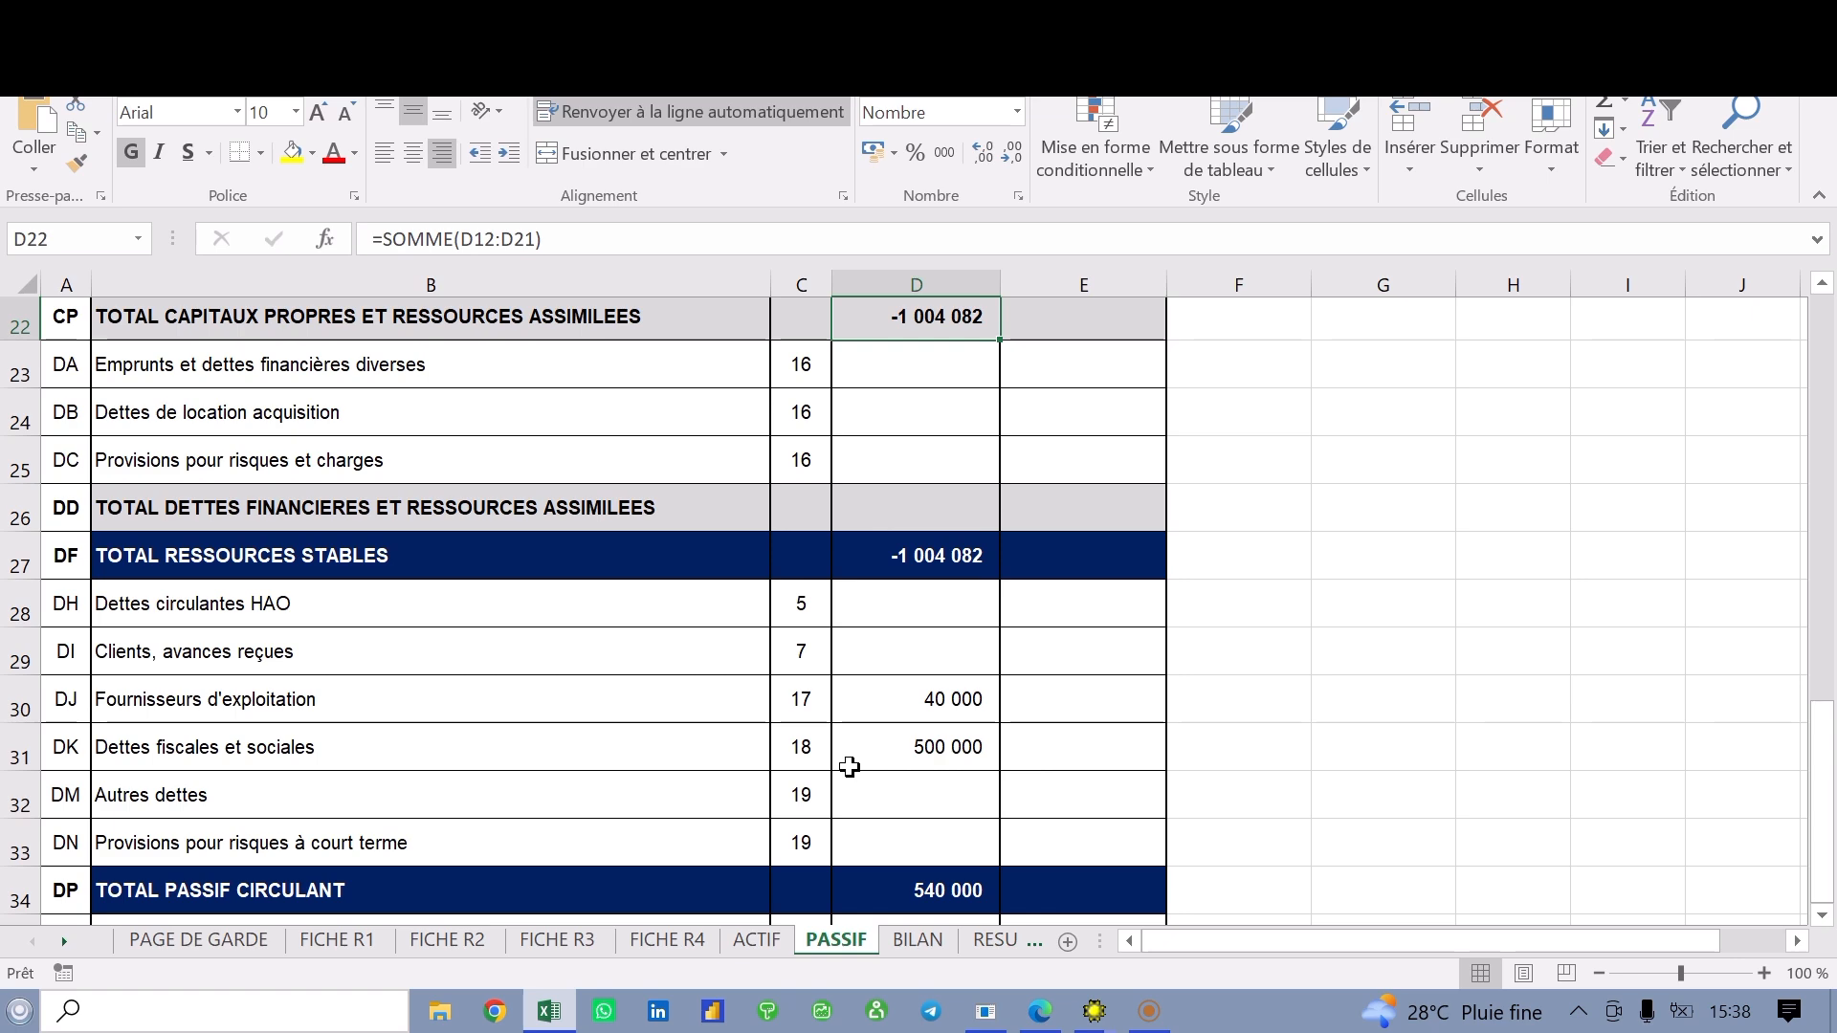
scroll(850, 766, "down", 1)
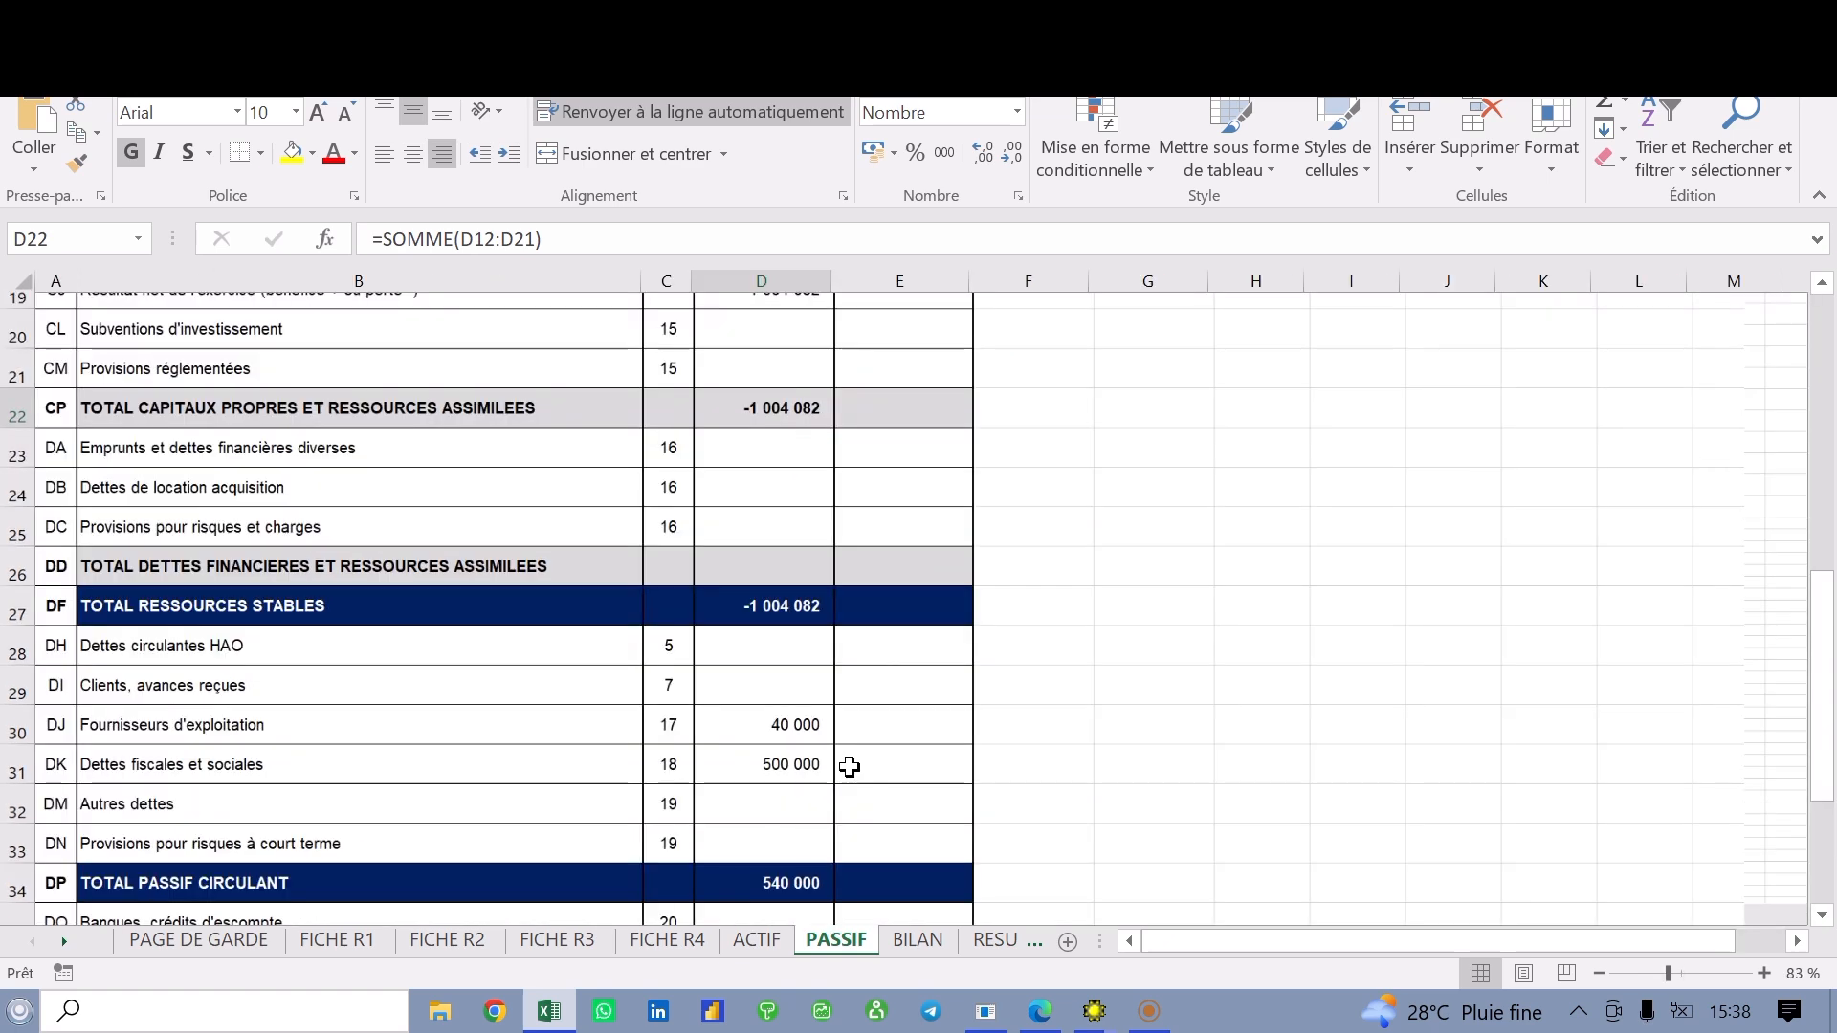
scroll(850, 766, "up", 3)
scroll(851, 770, "up", 4)
scroll(851, 769, "down", 1)
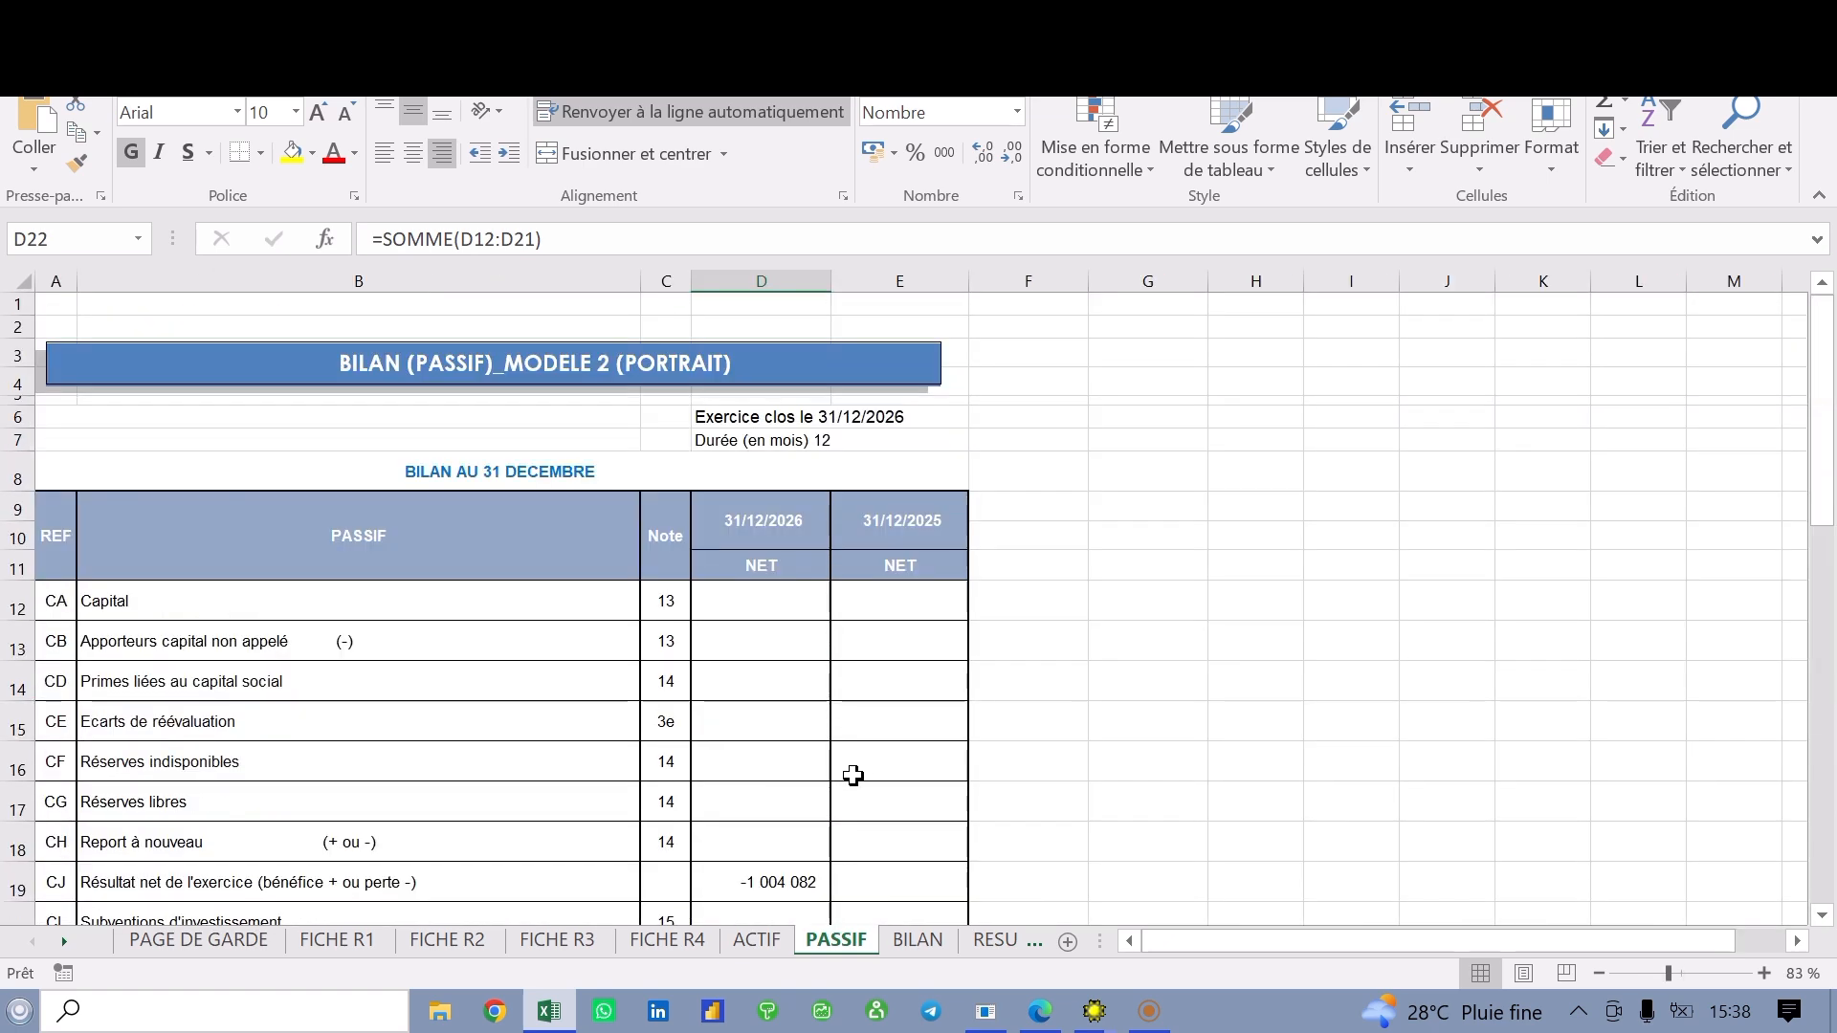
Examine the liabilities side of the landscape balance sheet on the BILAN sheet.
left_click(912, 941)
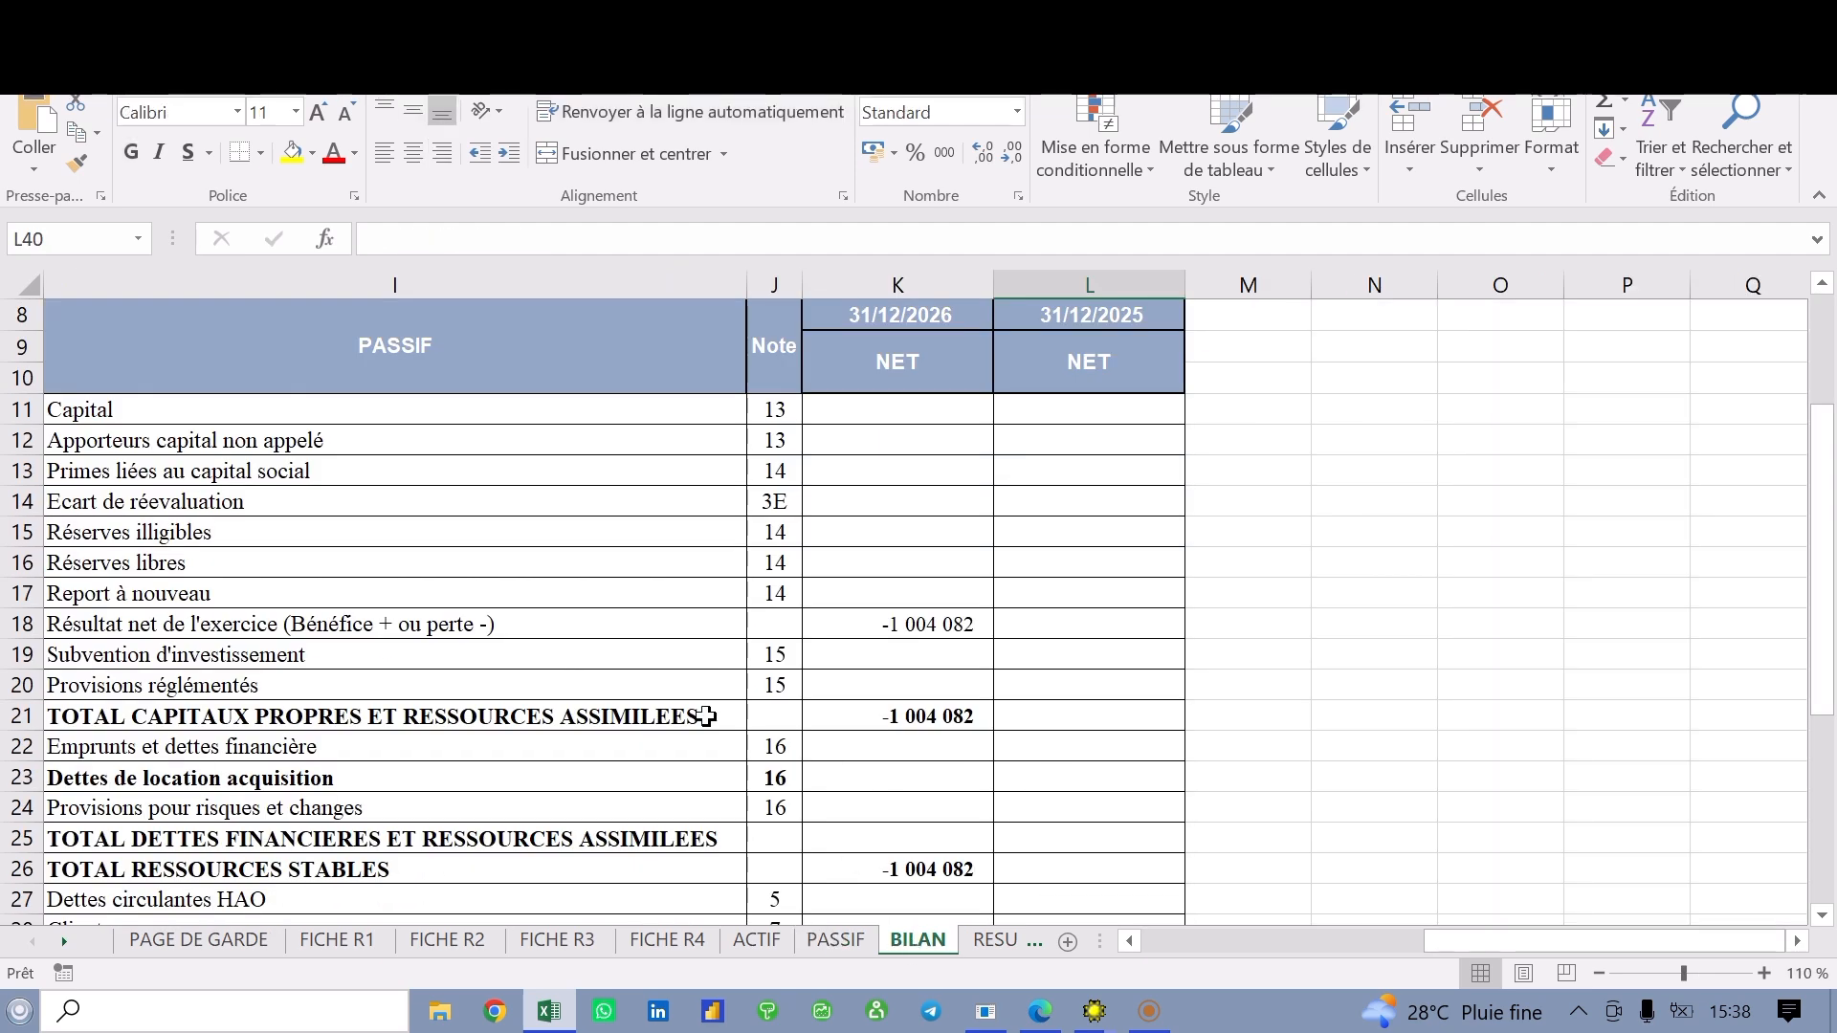
scroll(702, 717, "down", 4, "ctrl")
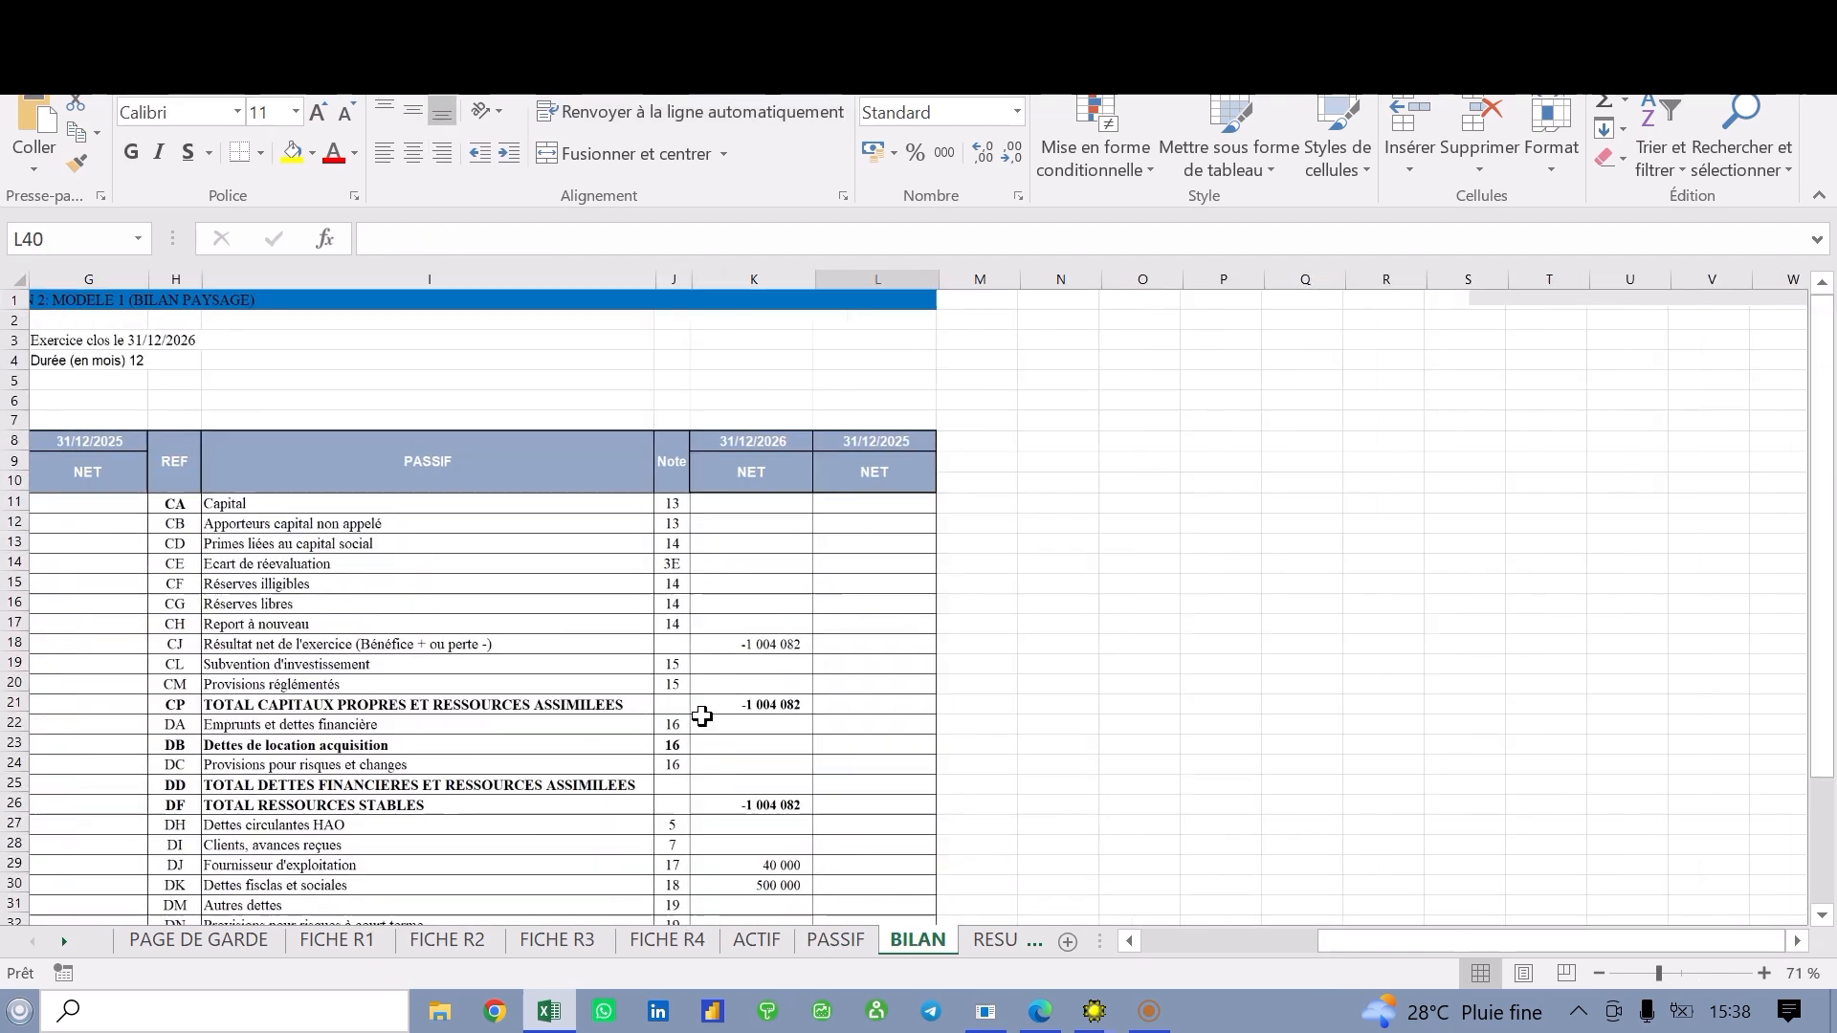
scroll(702, 717, "down", 5)
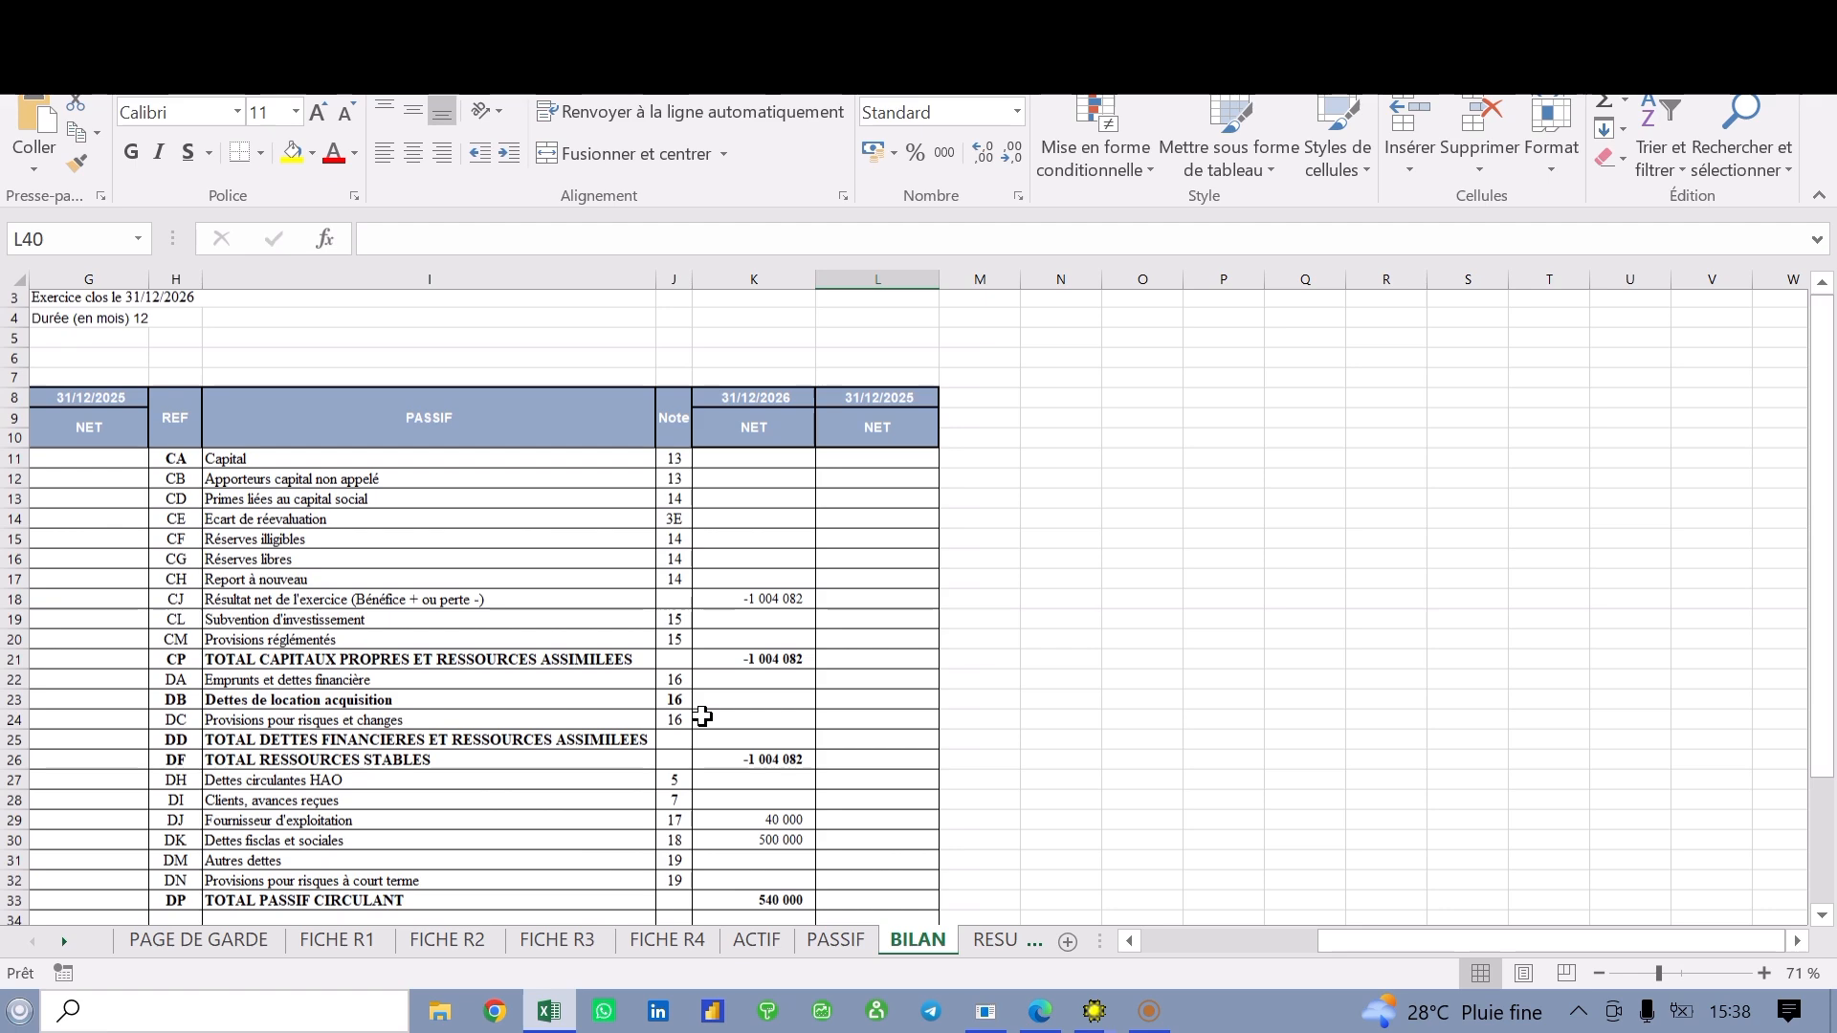
scroll(702, 717, "down", 2)
scroll(702, 717, "up", 7)
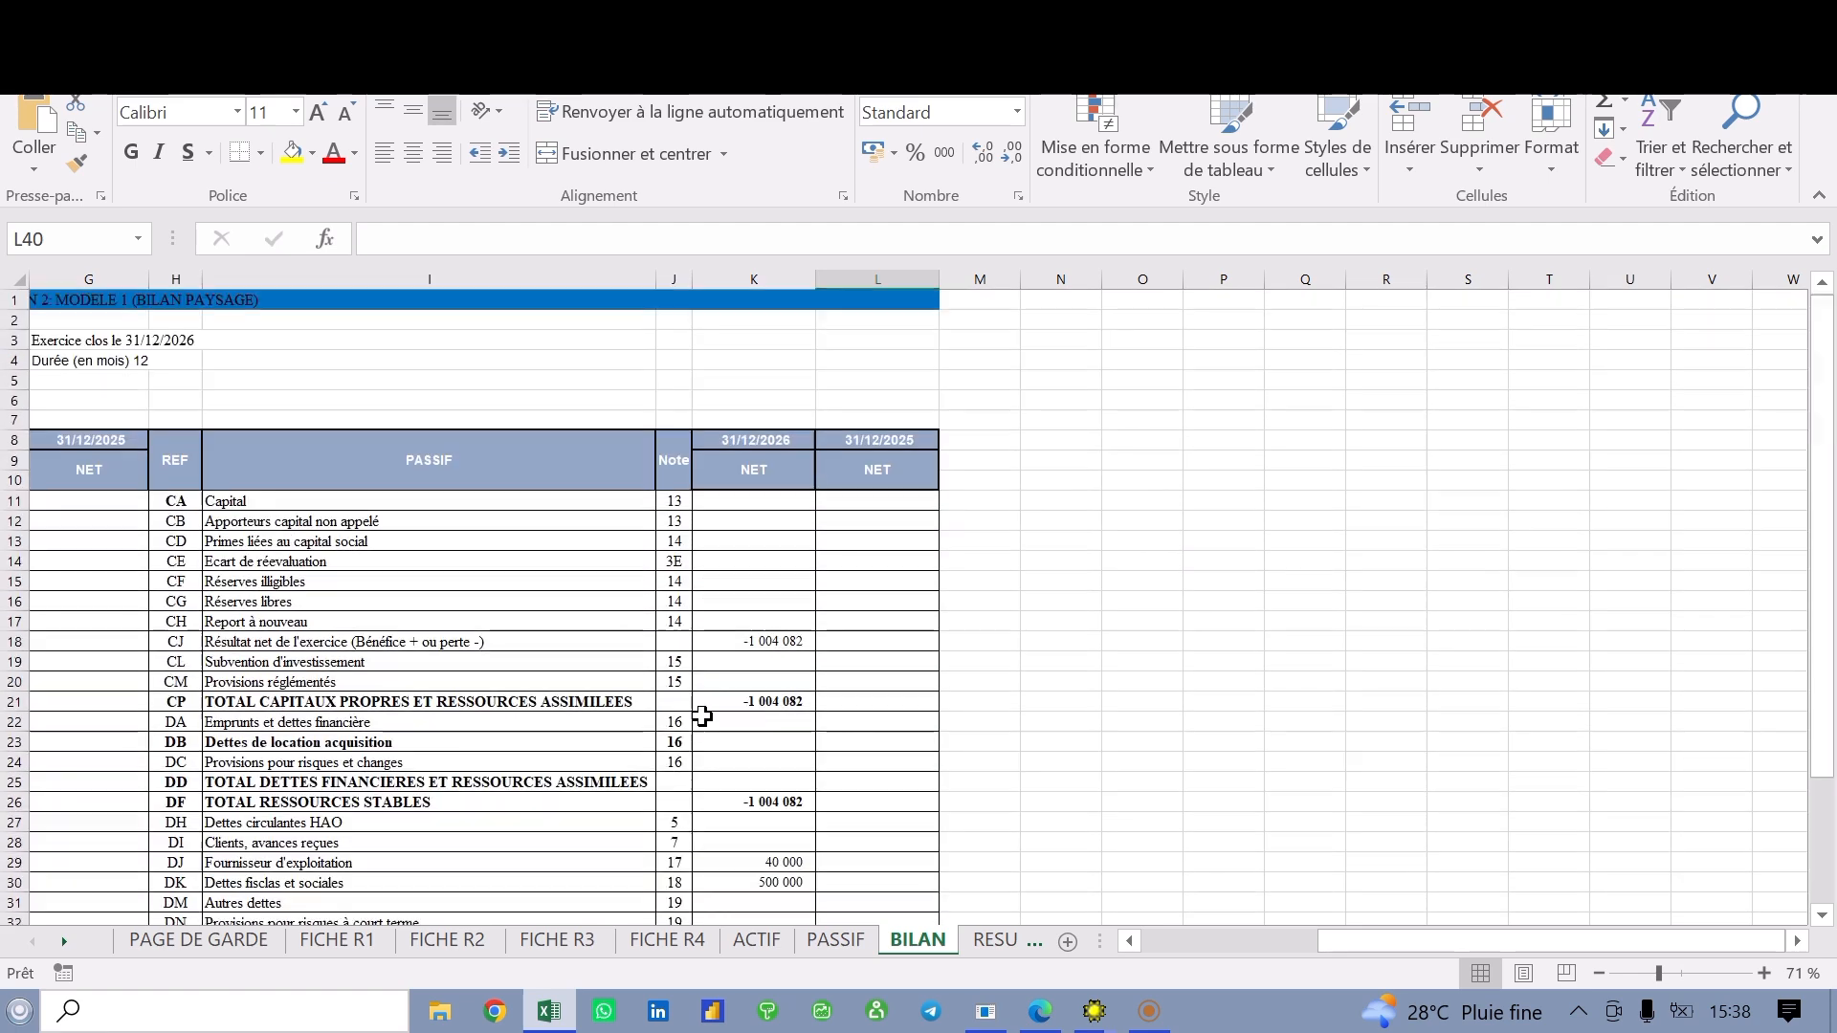
scroll(989, 942, "down", 2)
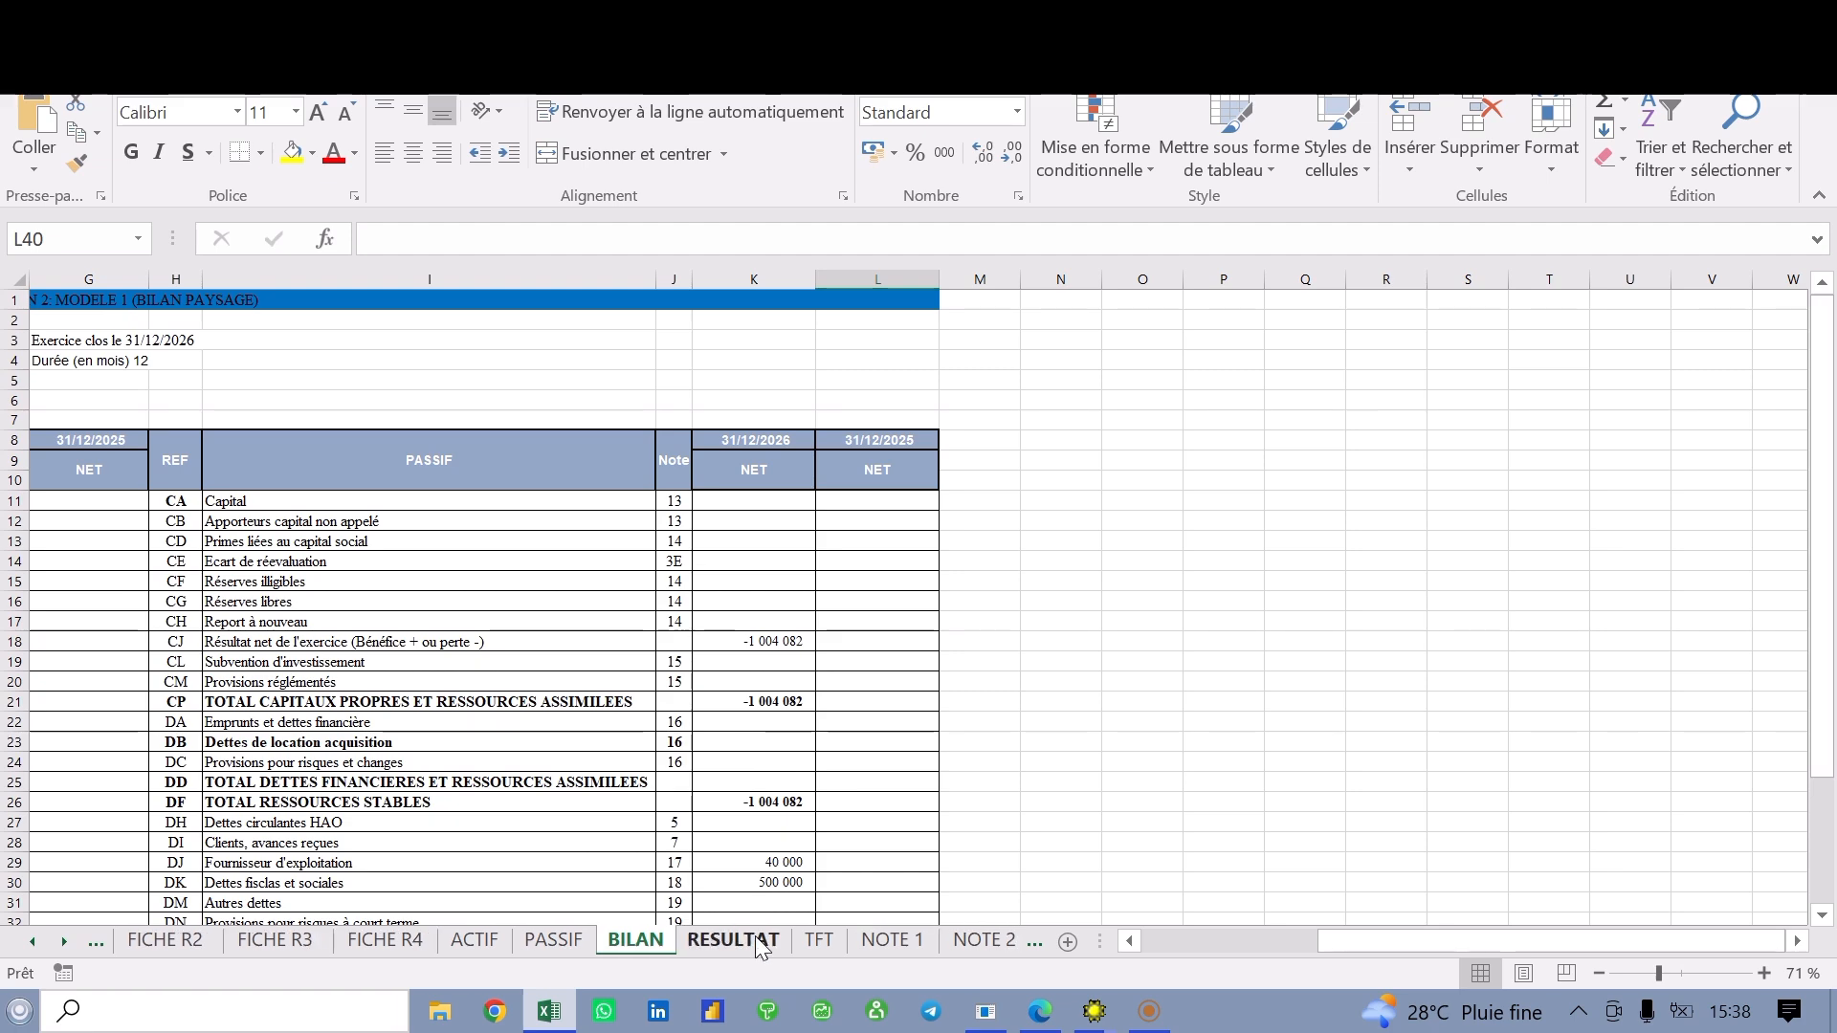
Examine the income statement on the RESULTAT sheet from the commercial margin down to the net result.
left_click(734, 941)
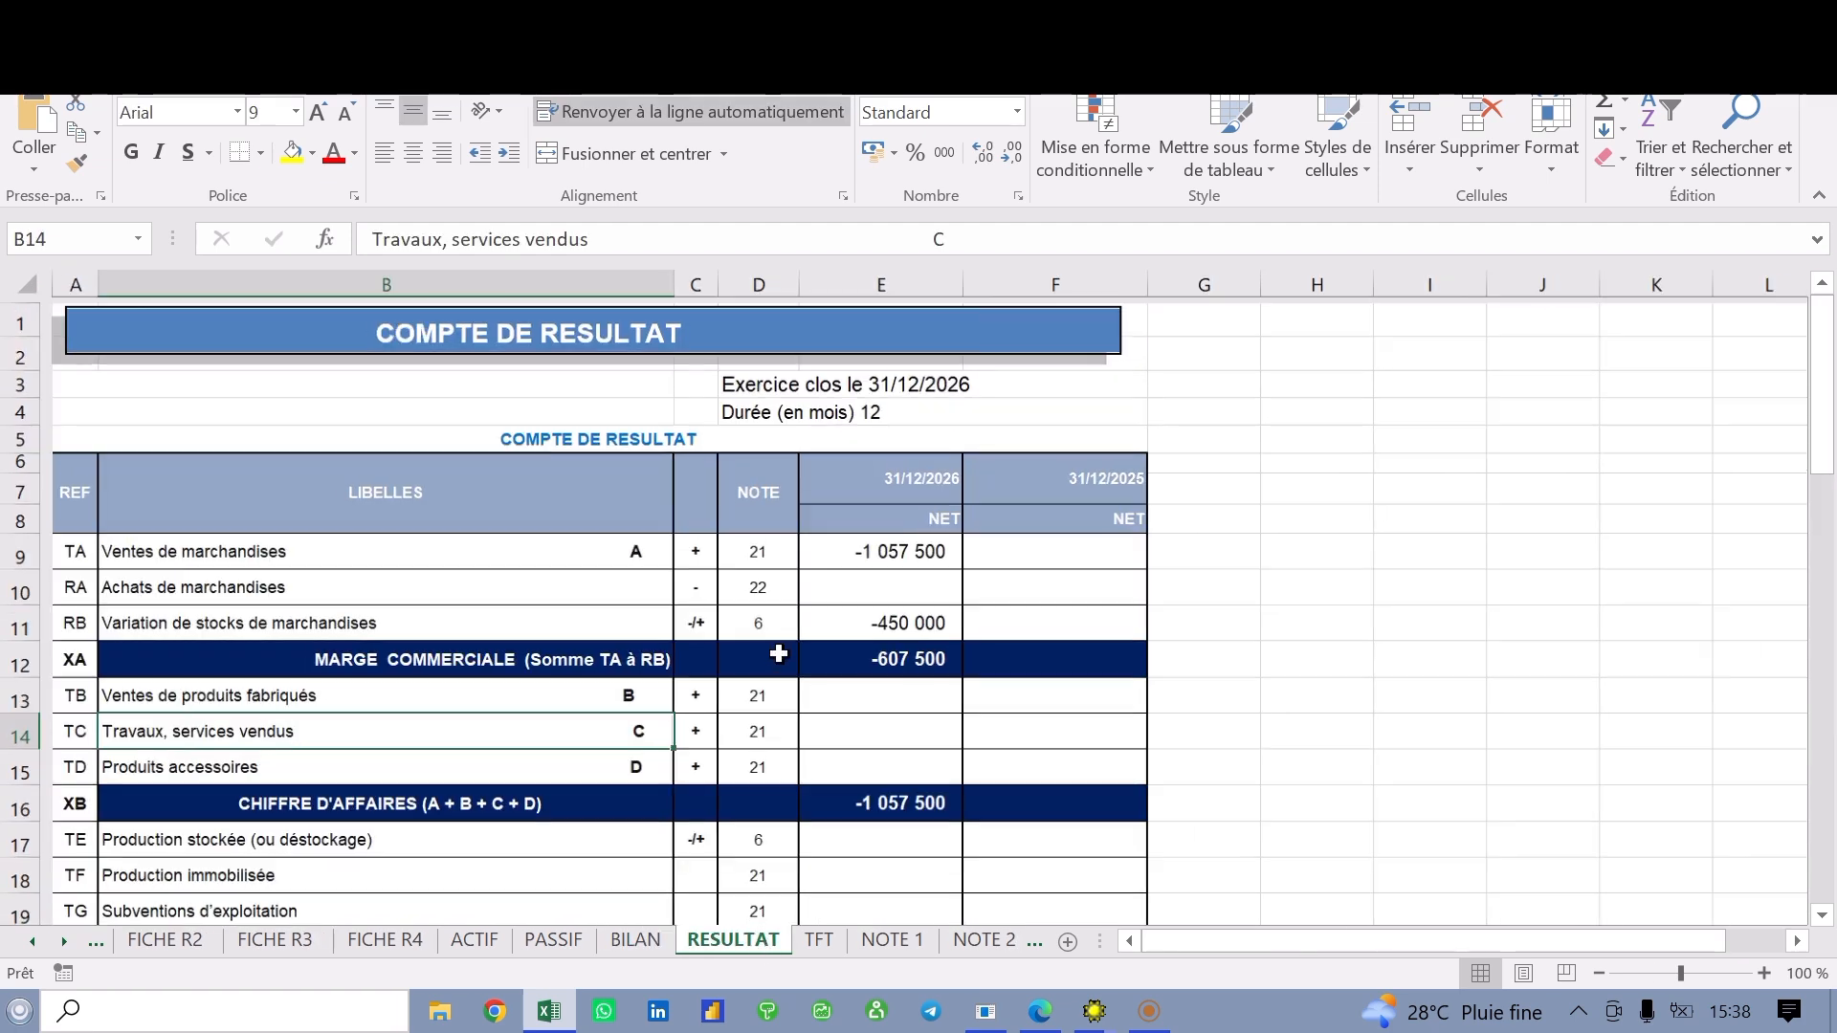
scroll(779, 654, "down", 2, "ctrl")
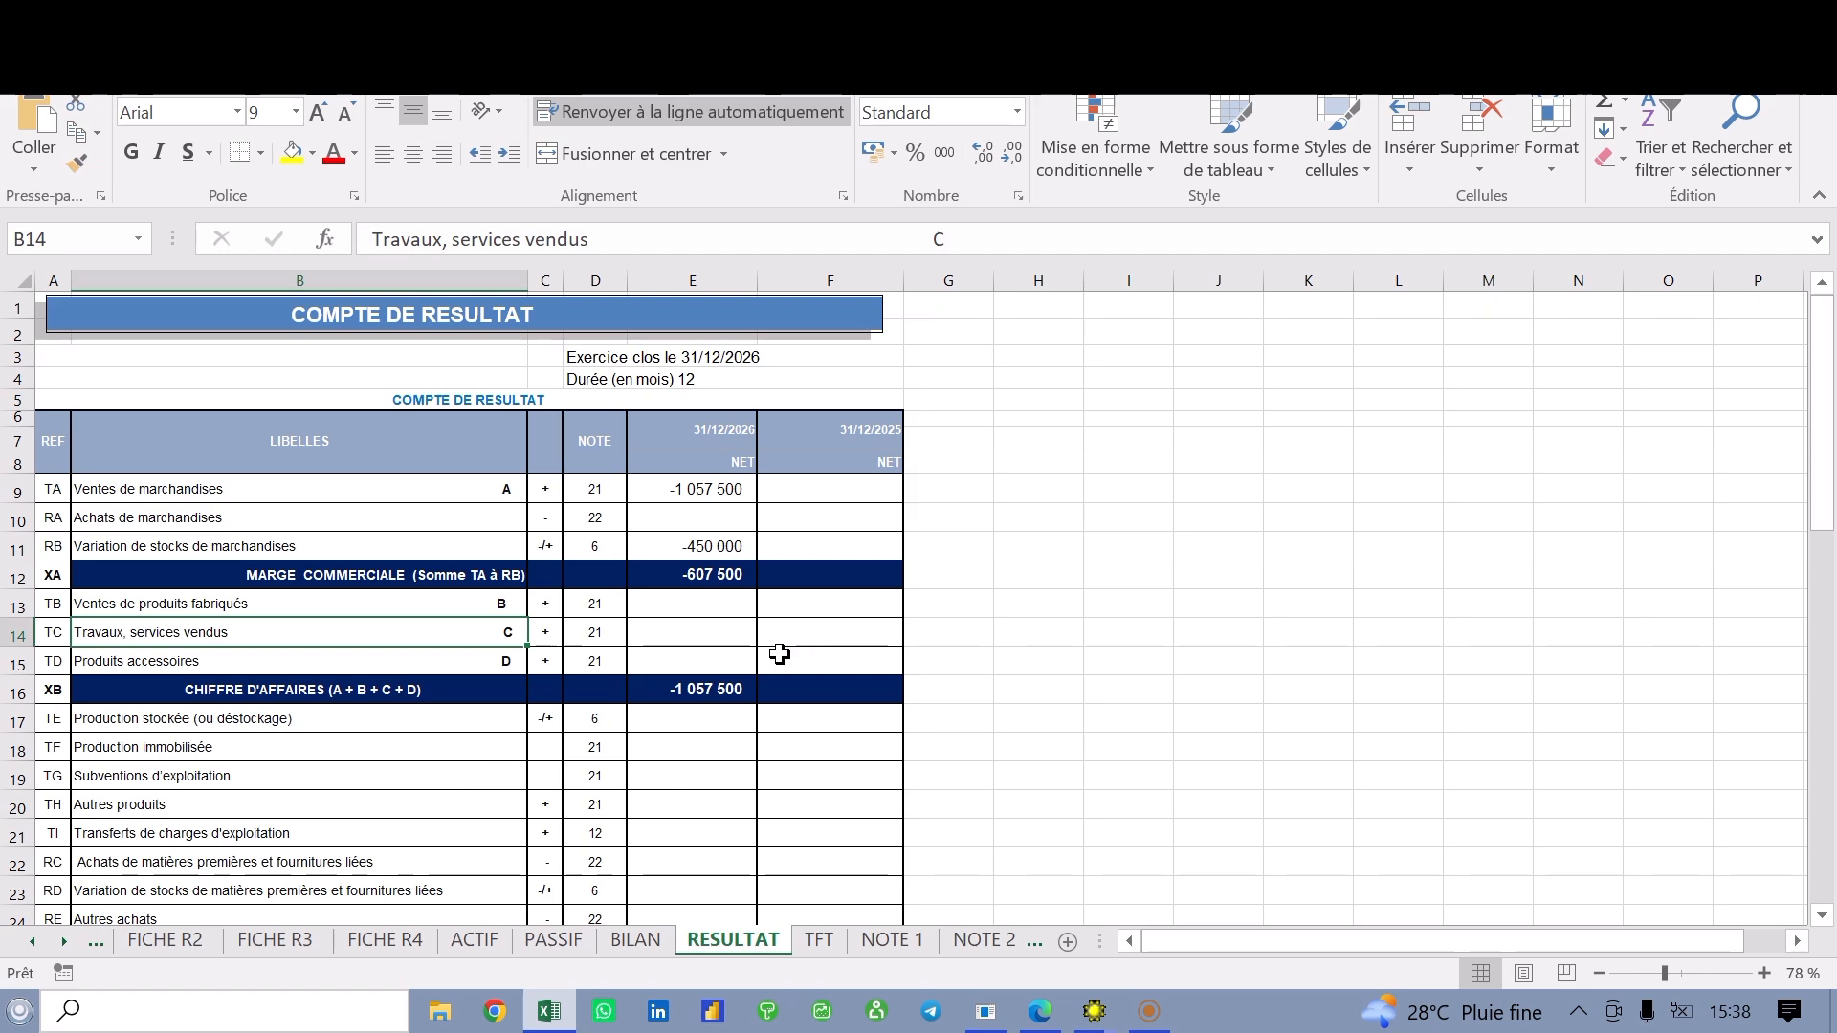
scroll(780, 654, "down", 5)
scroll(780, 653, "down", 5)
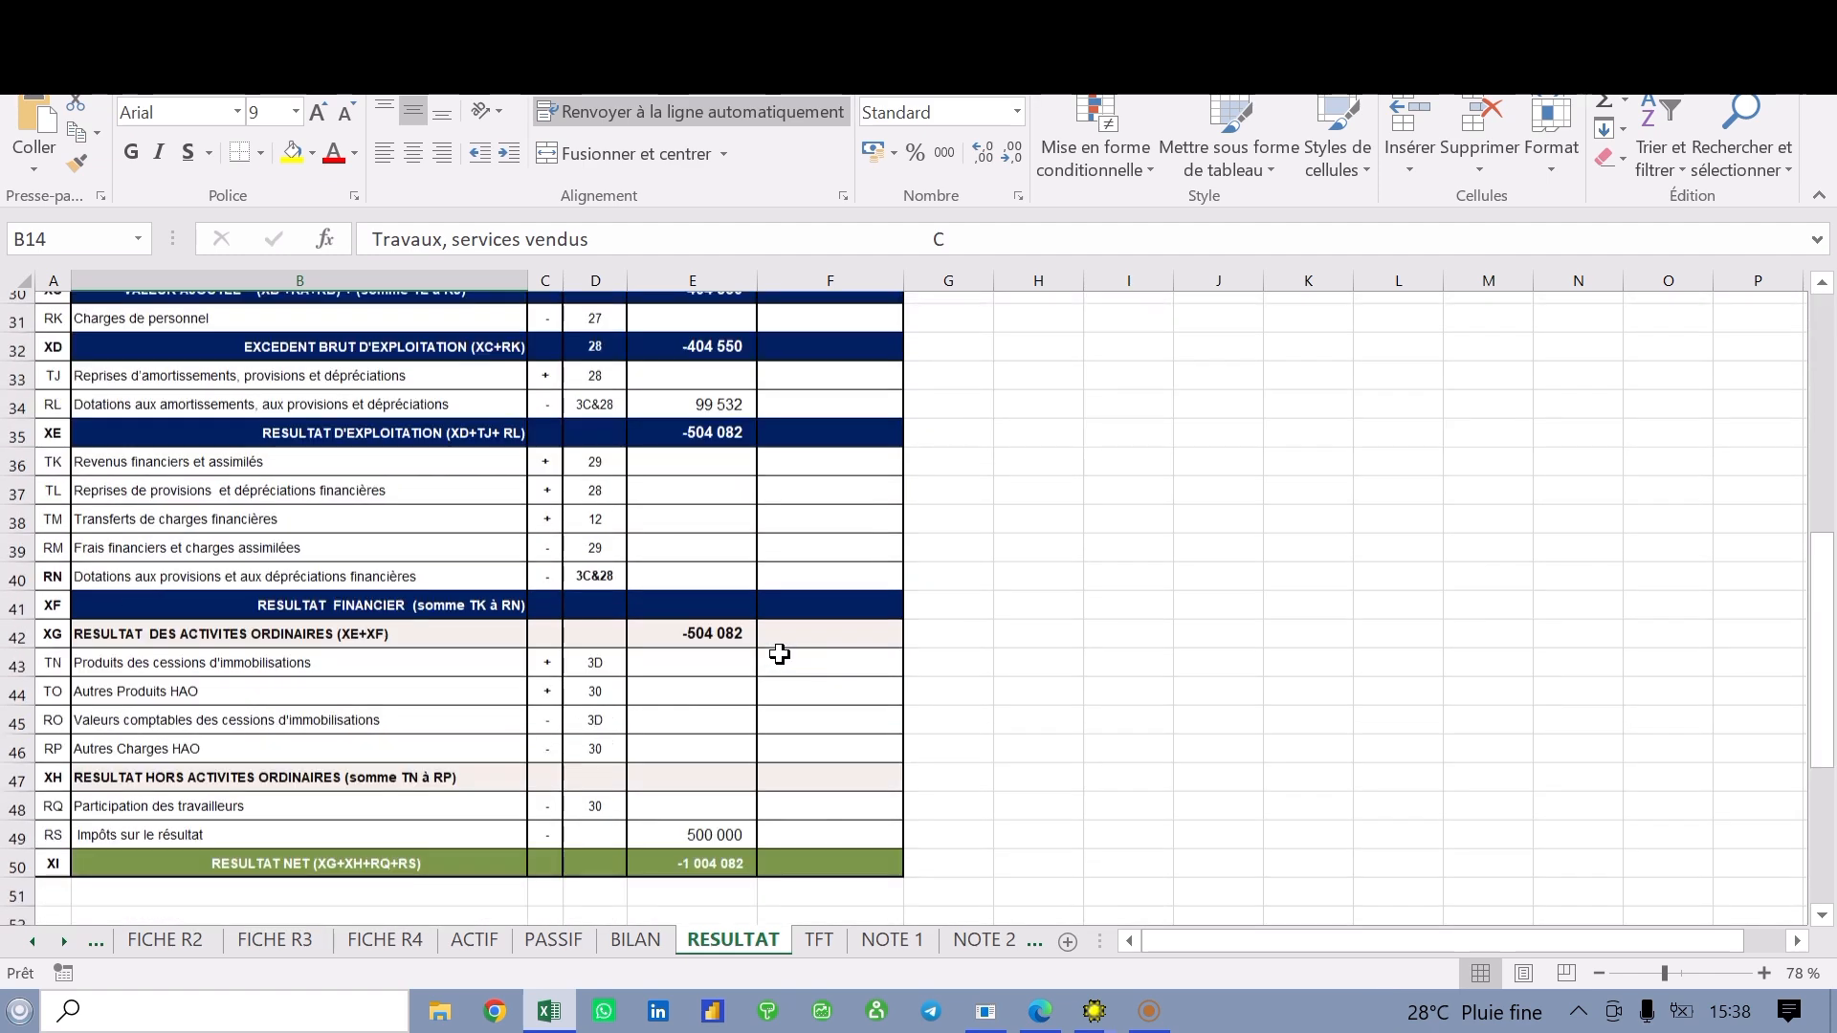
scroll(780, 660, "down", 1)
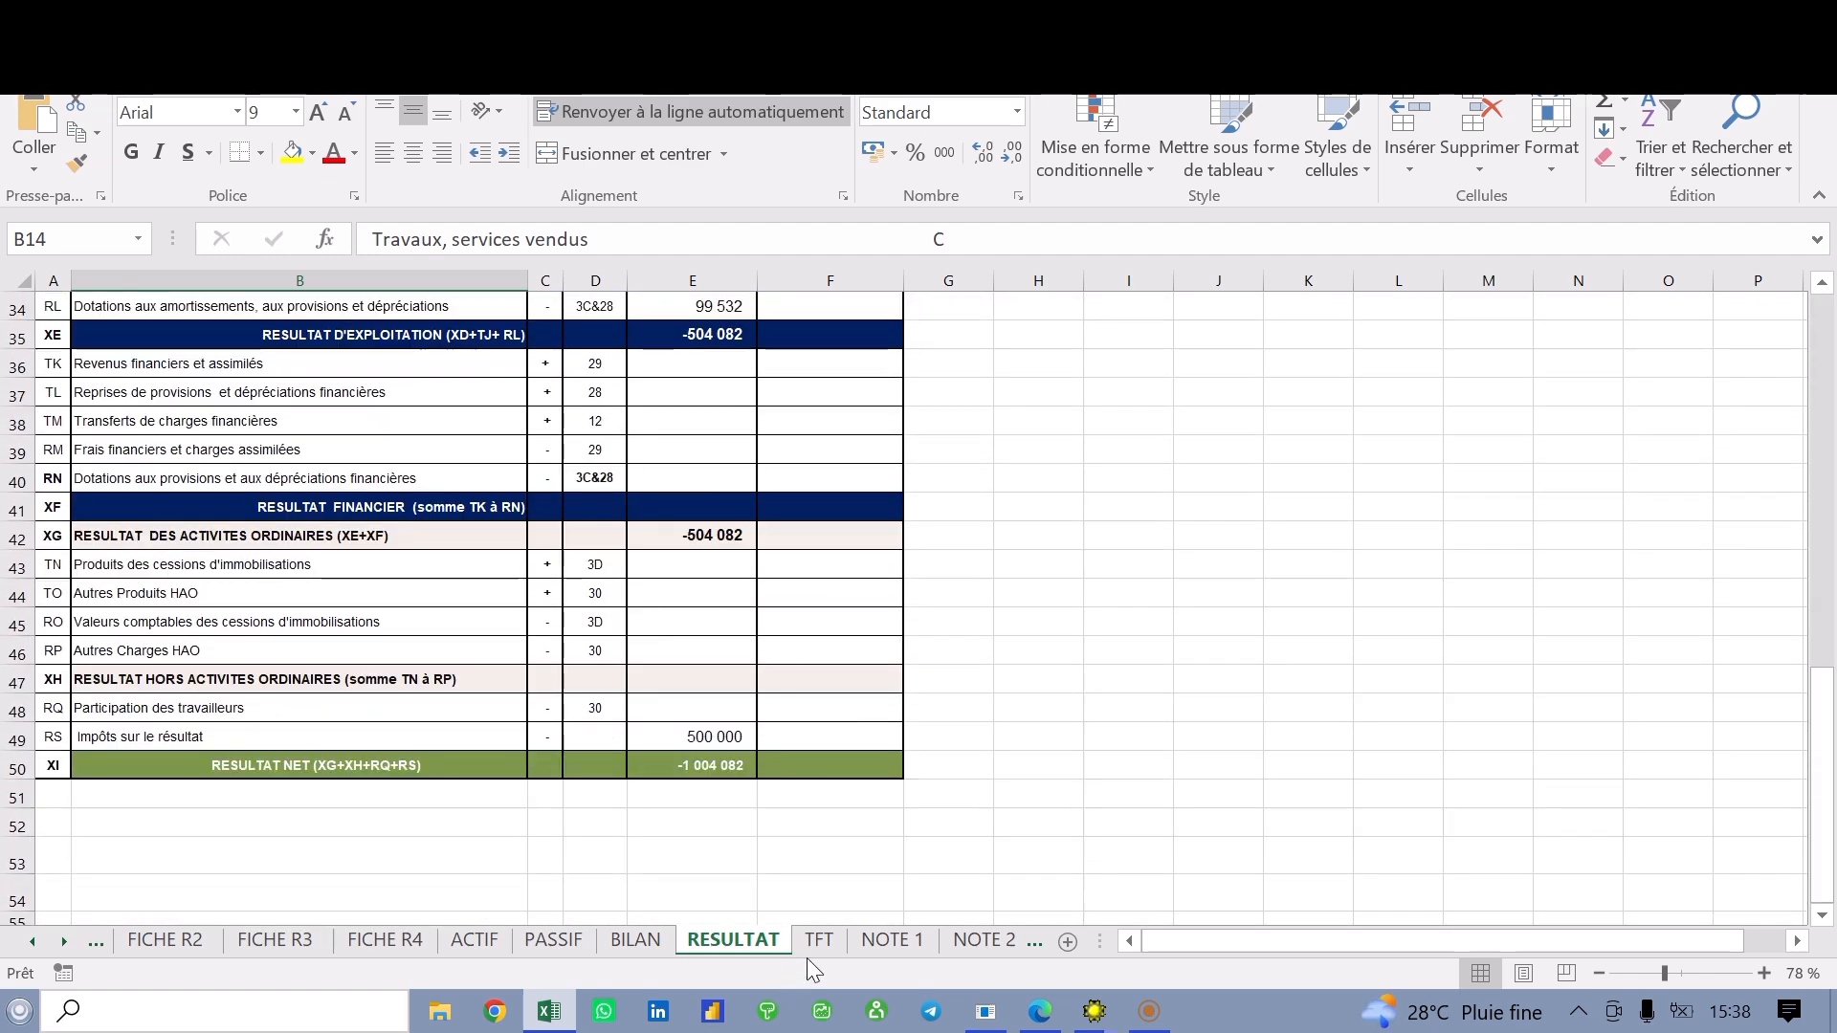